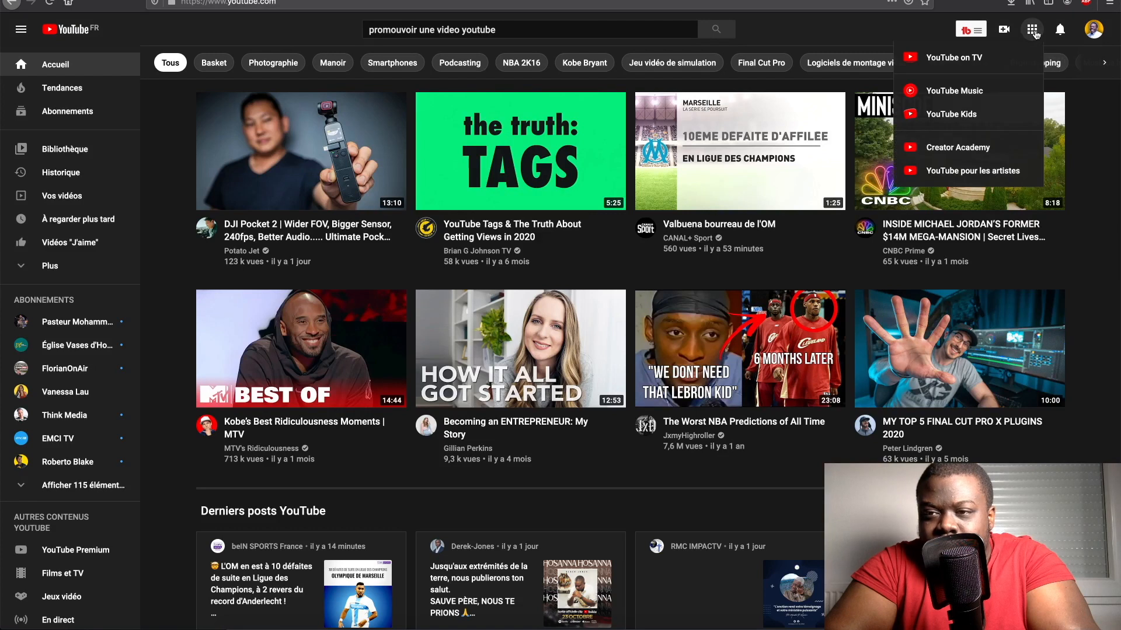
click(1032, 30)
click(1061, 32)
click(1061, 32)
click(1094, 32)
click(1094, 32)
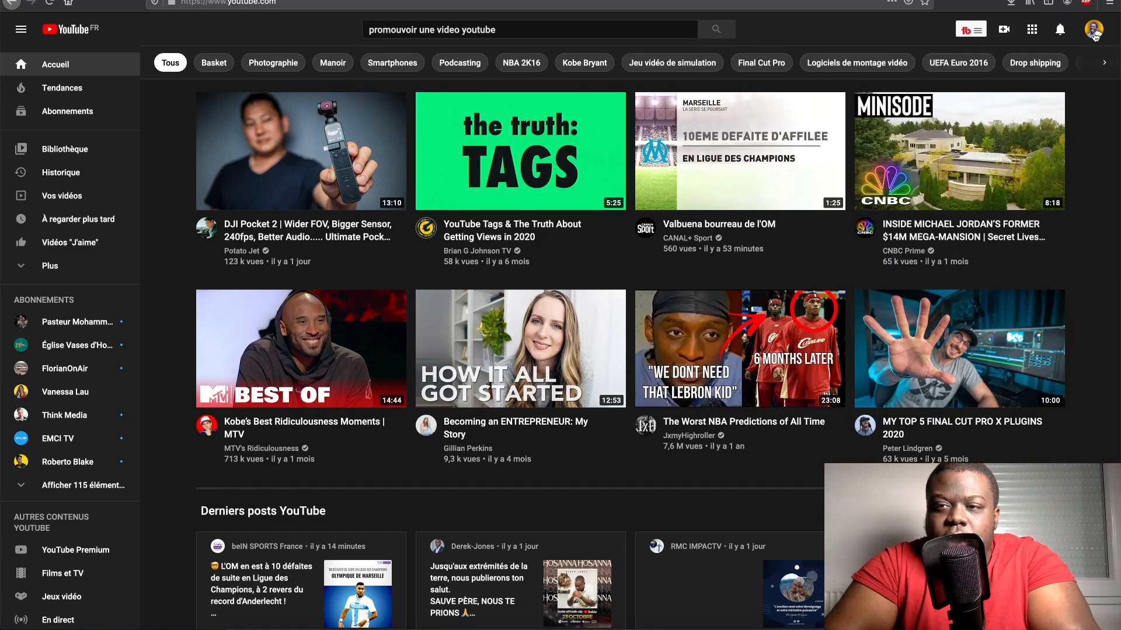
Go to the YouTube Studio channel dashboard and launch TubeBuddy's Keyword Explorer.
click(971, 30)
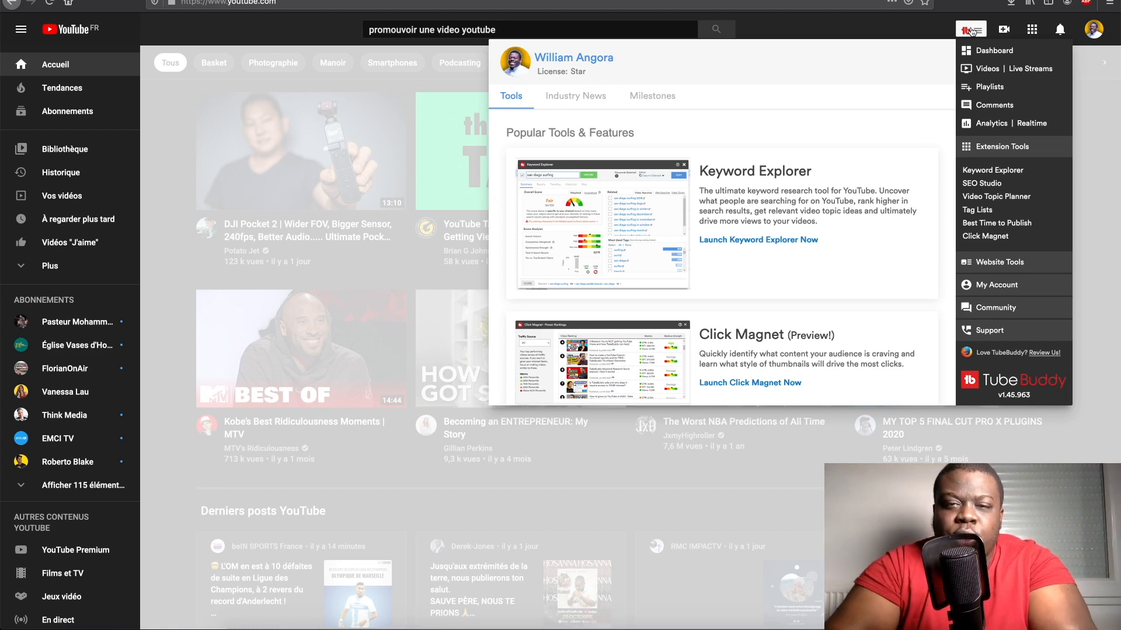
click(971, 30)
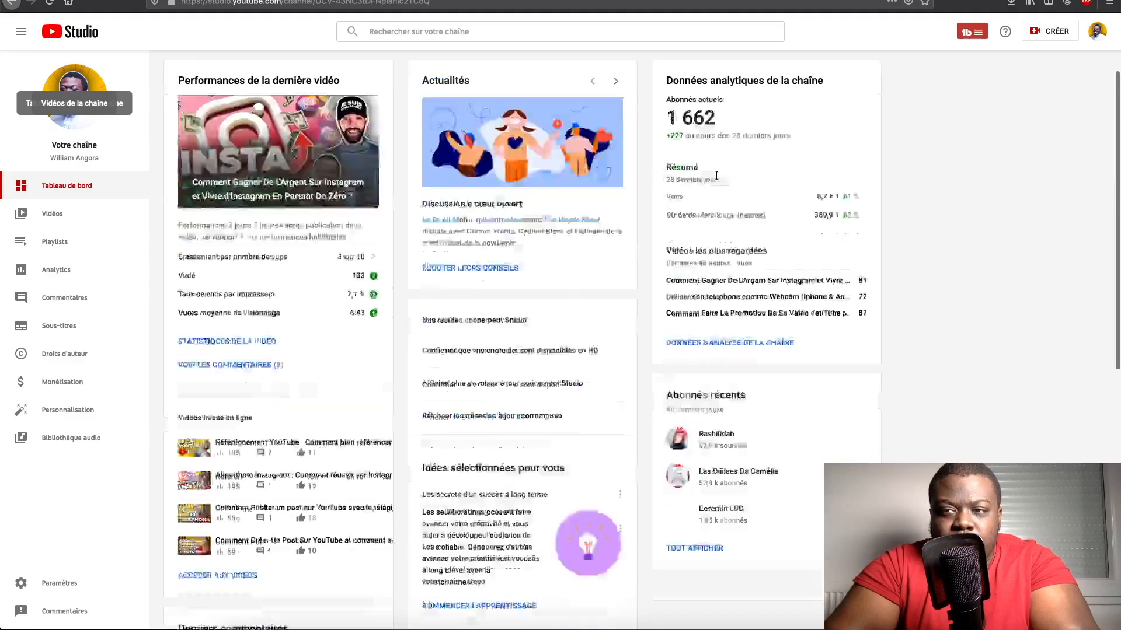
scroll(866, 233, down, 3)
scroll(866, 88, up, 3)
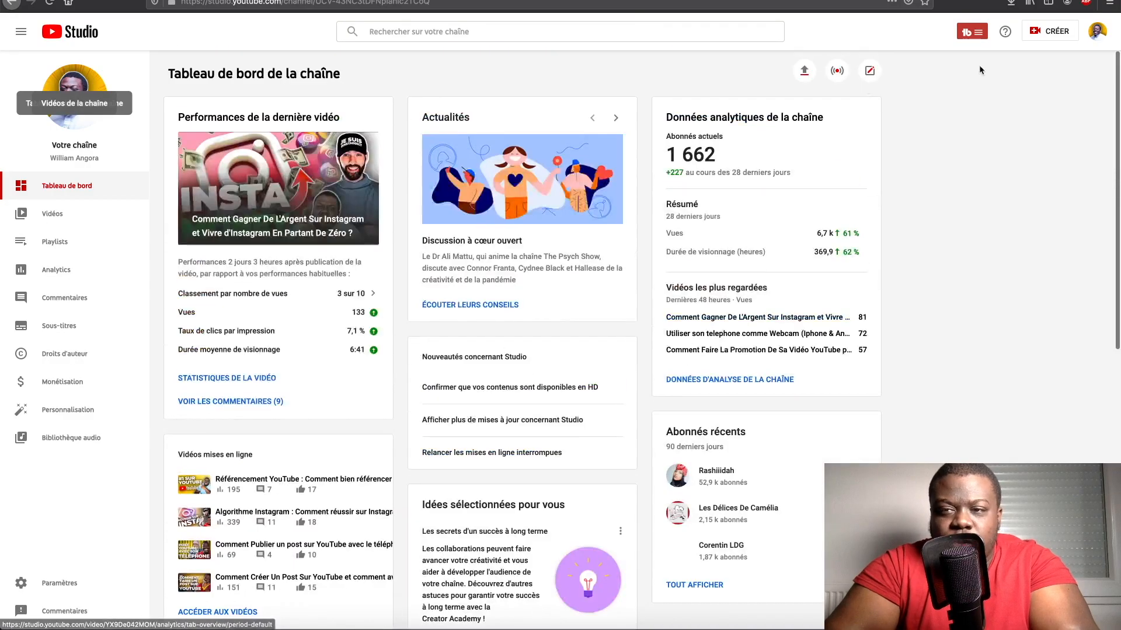
click(969, 34)
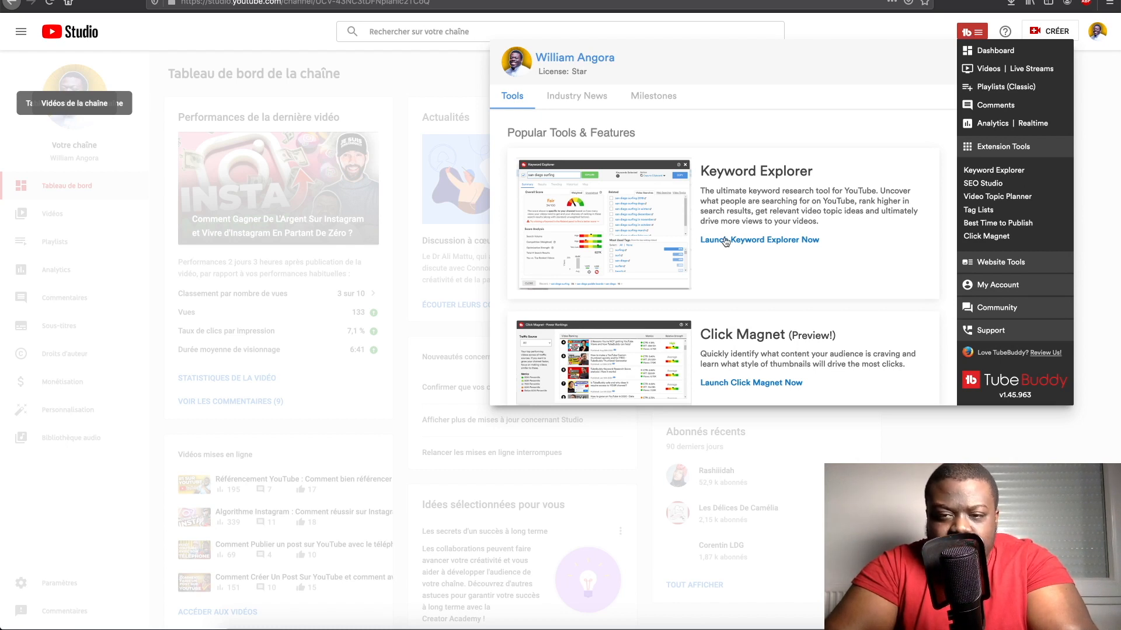
click(976, 171)
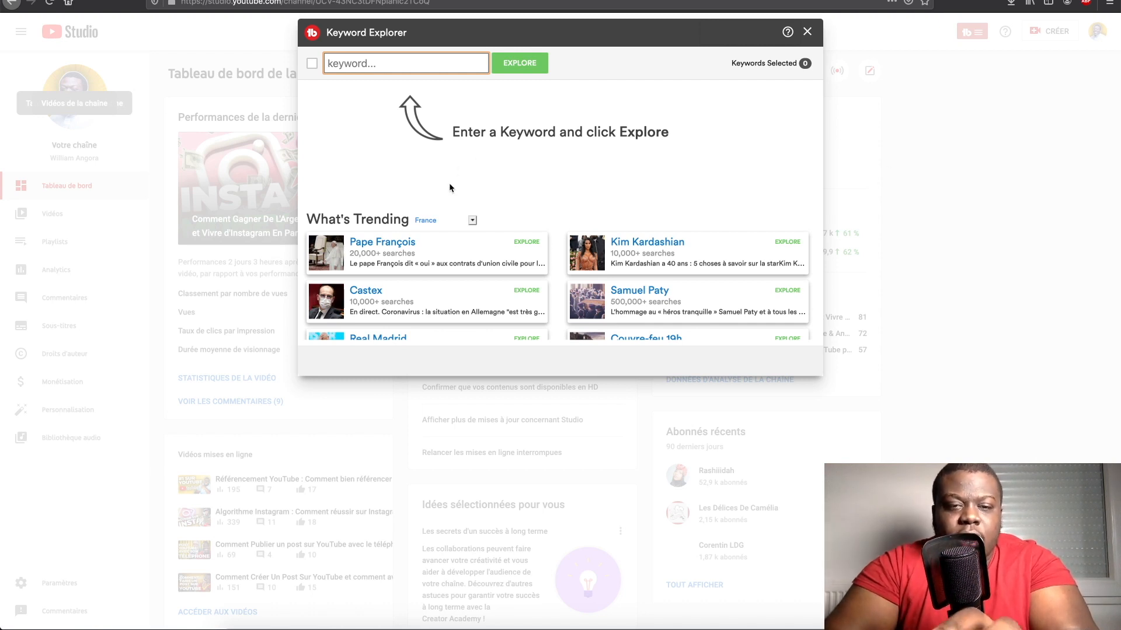
Browse the trending searches listed for France in the Keyword Explorer.
scroll(425, 249, down, 5)
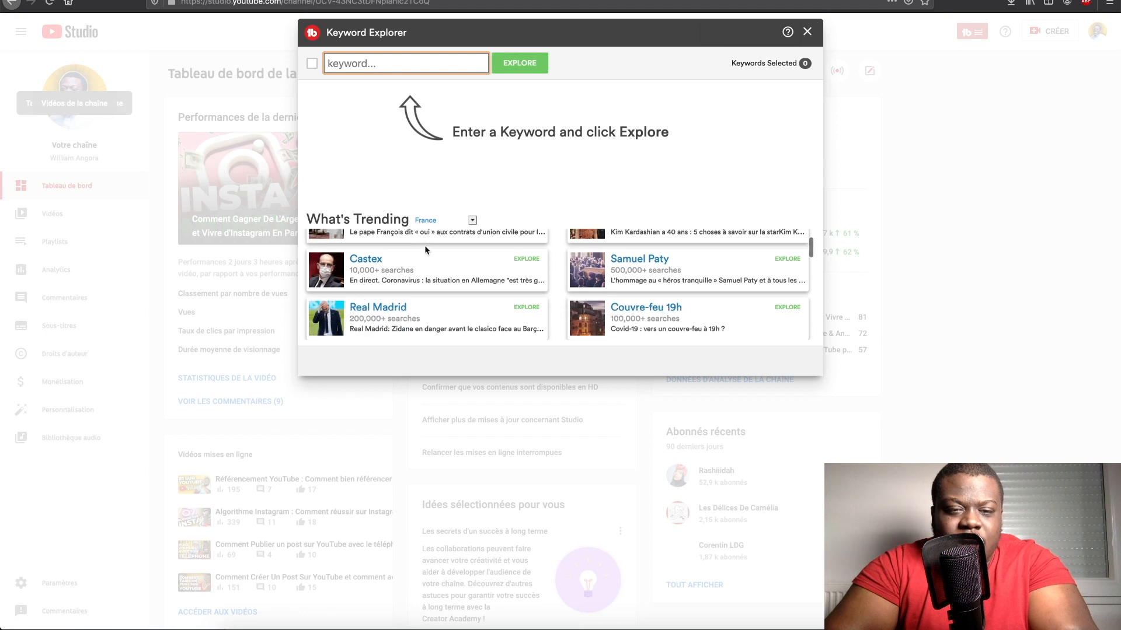
scroll(425, 249, up, 2)
scroll(424, 248, down, 2)
scroll(425, 249, up, 1)
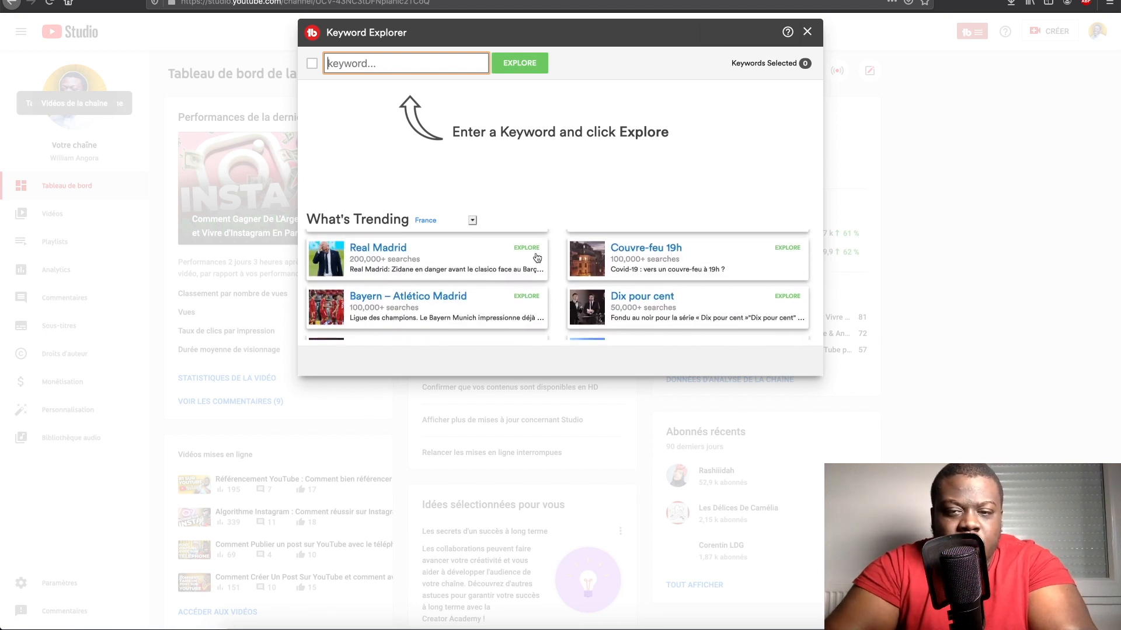
scroll(662, 251, down, 5)
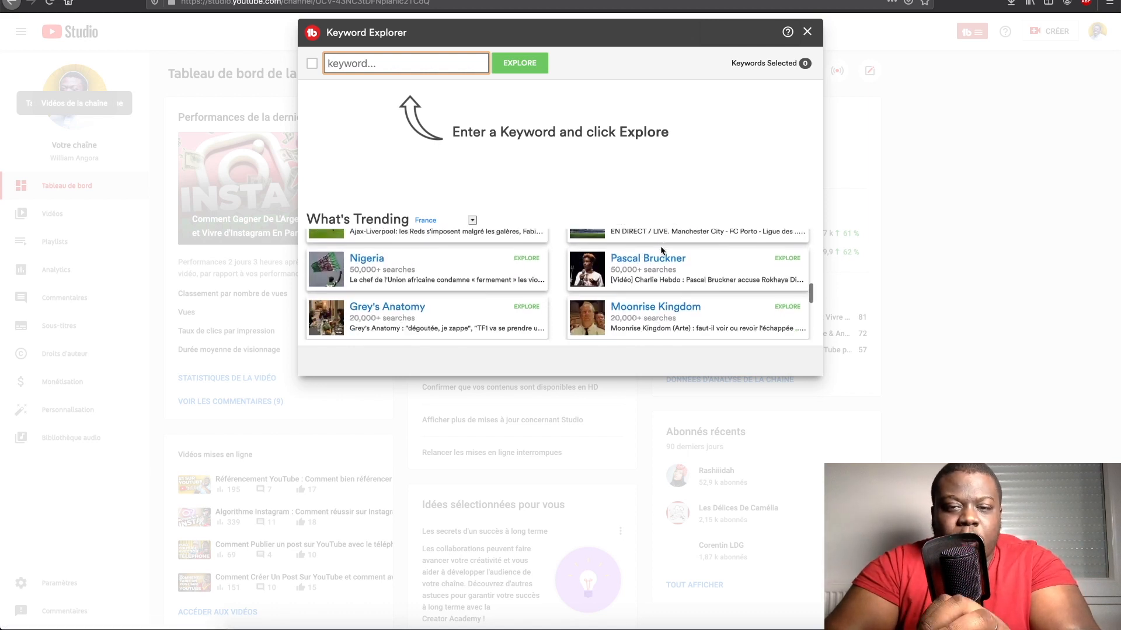
scroll(662, 250, down, 3)
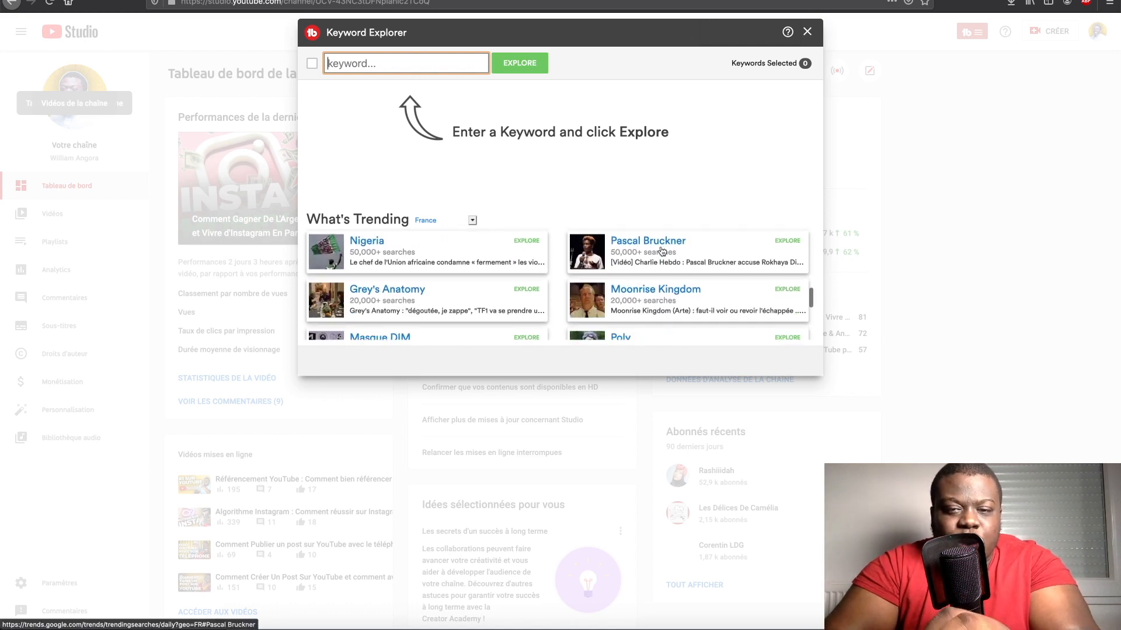
Review the countries available for the trending searches, keeping France selected.
click(470, 220)
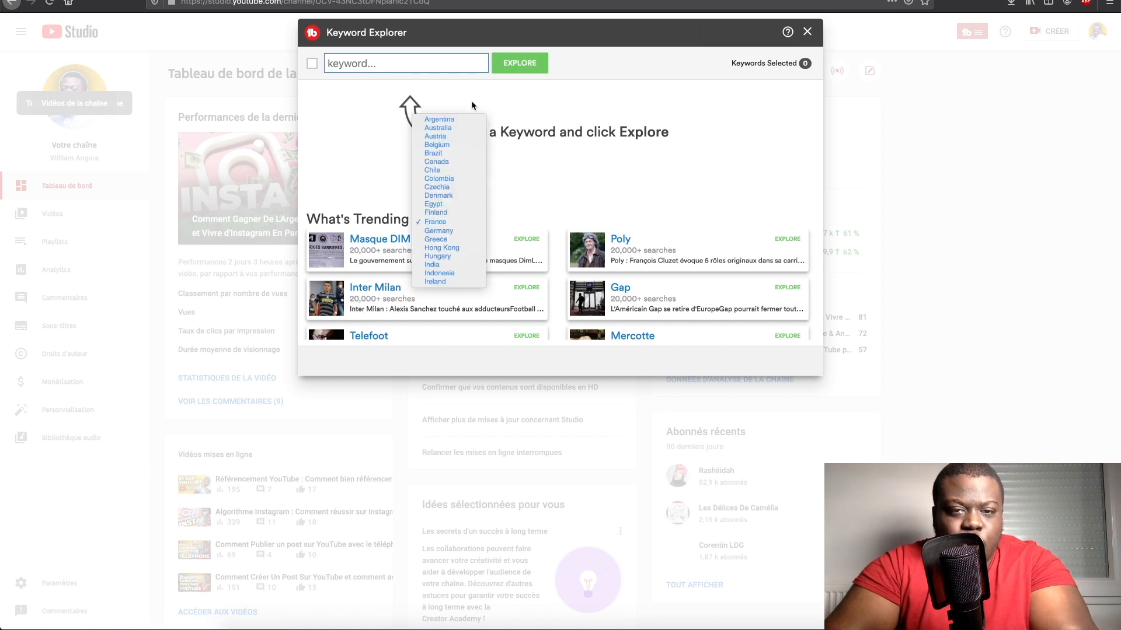
scroll(463, 180, down, 5)
scroll(464, 185, up, 5)
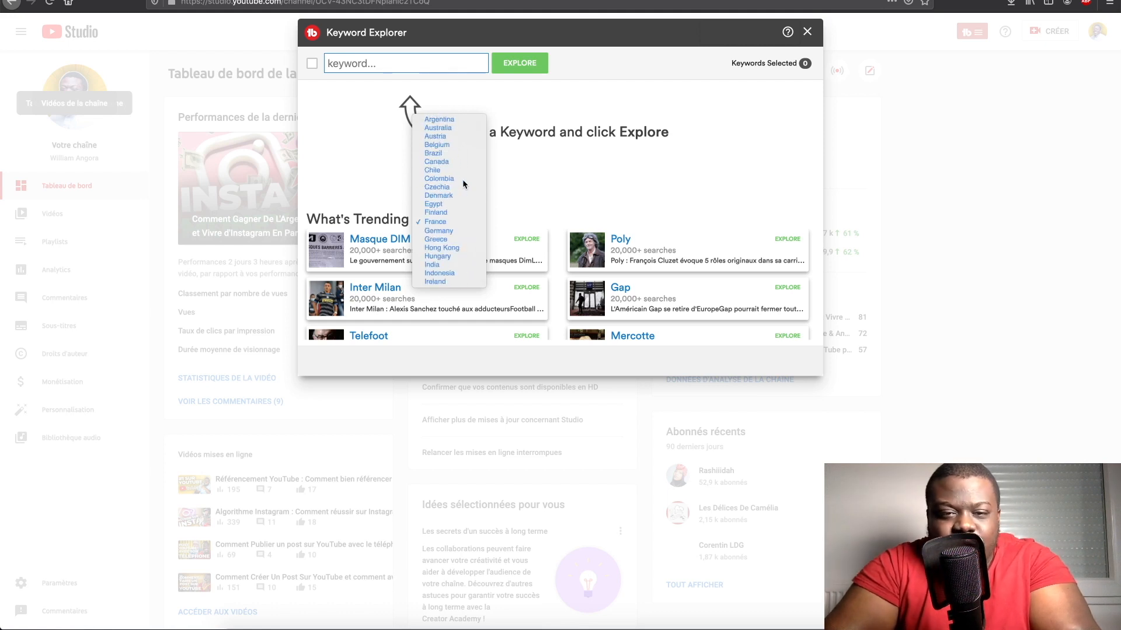
scroll(464, 184, down, 2)
scroll(463, 184, down, 5)
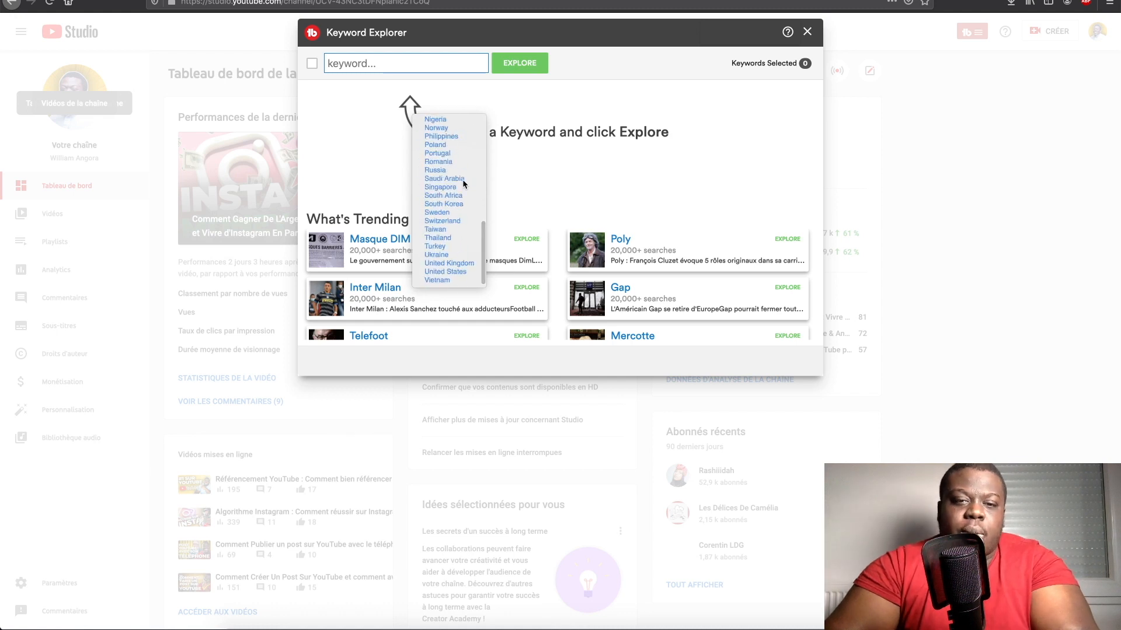
click(565, 195)
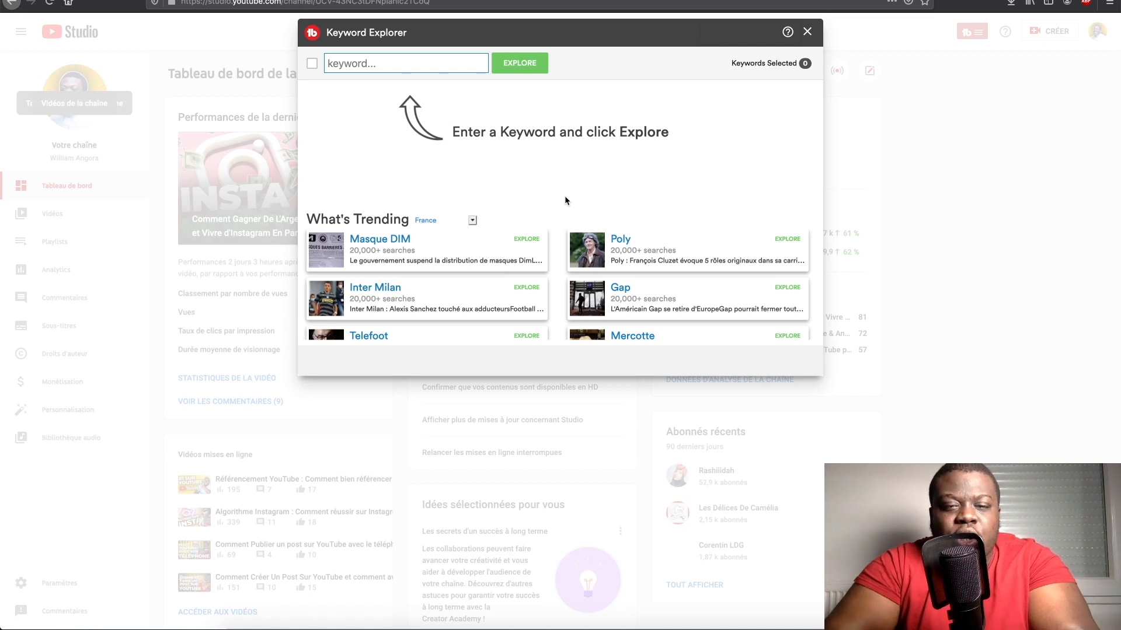
Explore the suggested keyword "comment faire un noeud de cravate" in the Keyword Explorer.
scroll(461, 287, down, 2)
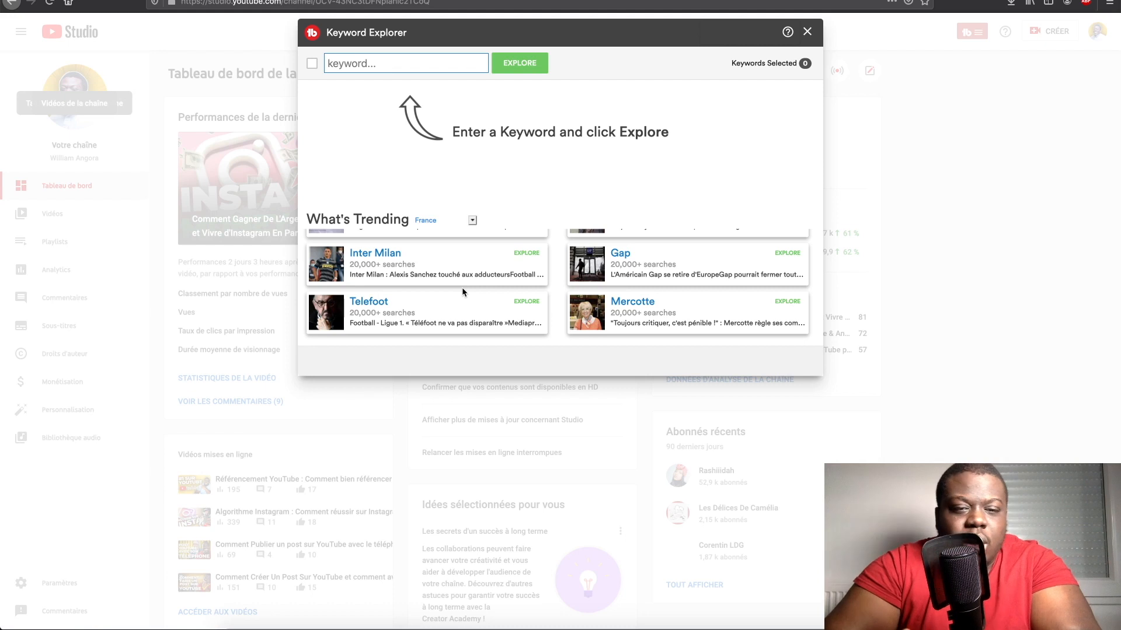
scroll(463, 292, up, 10)
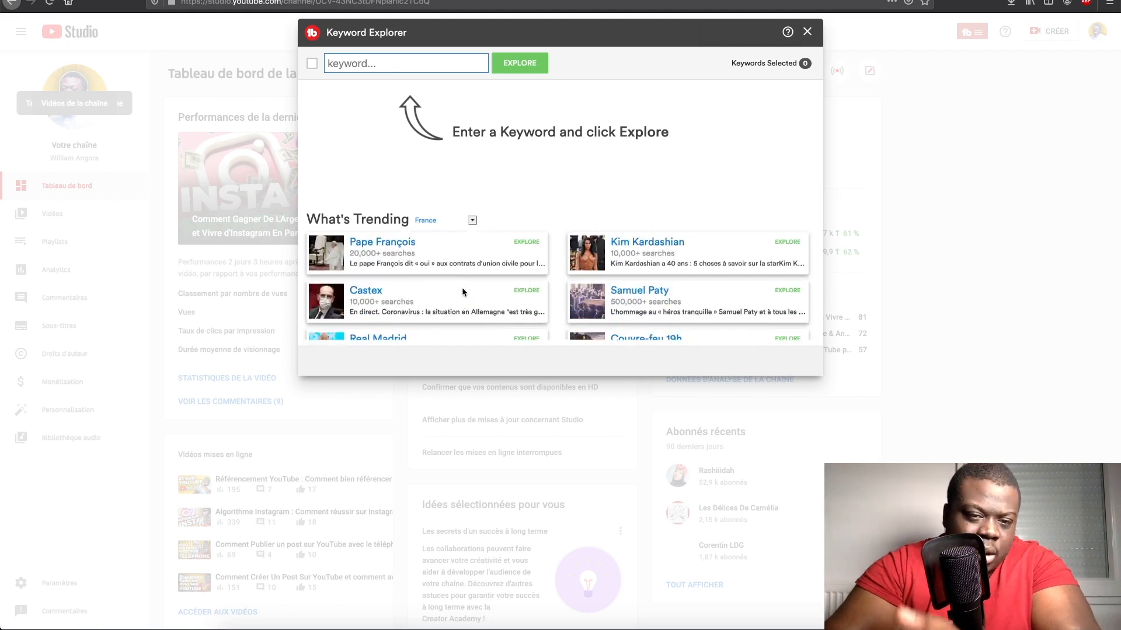
click(366, 62)
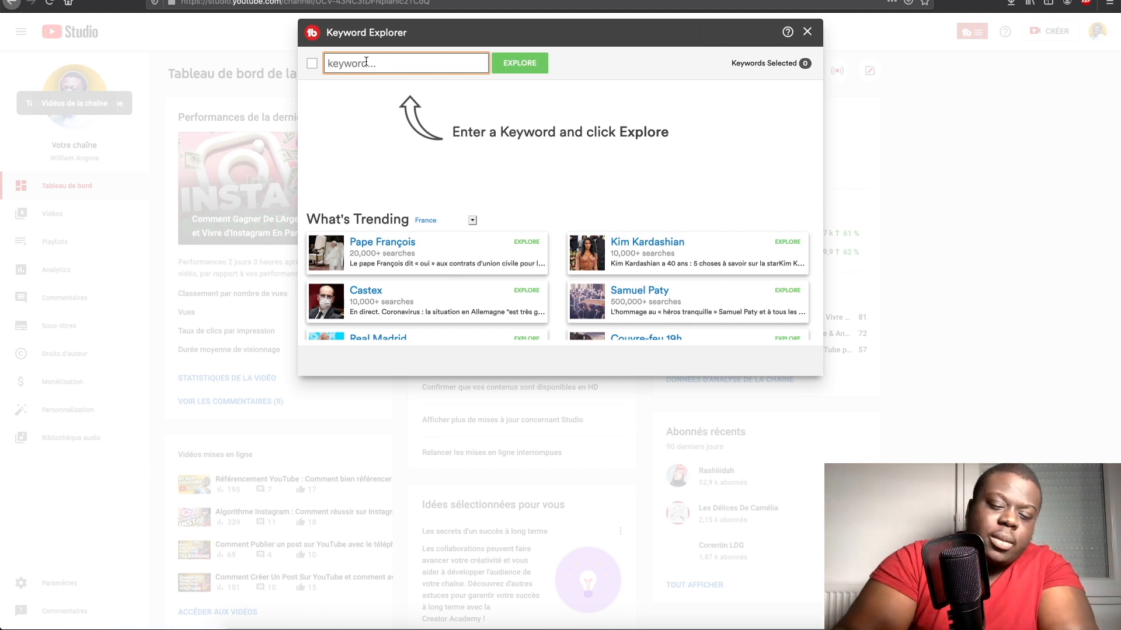
text(c)
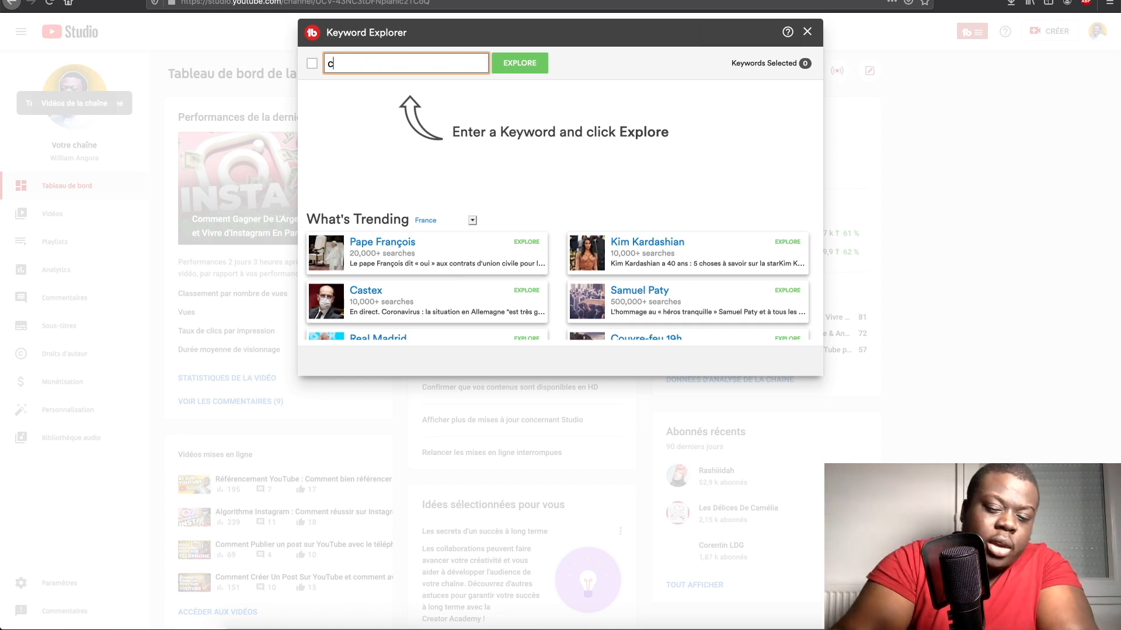
text(omment faire u)
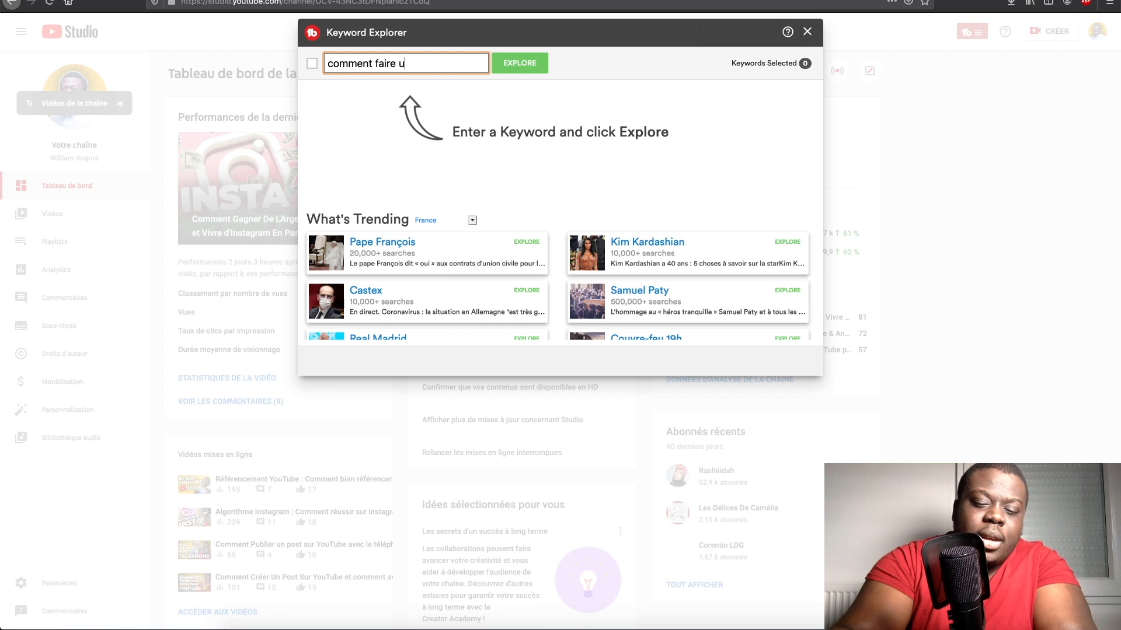
text(n noeud de)
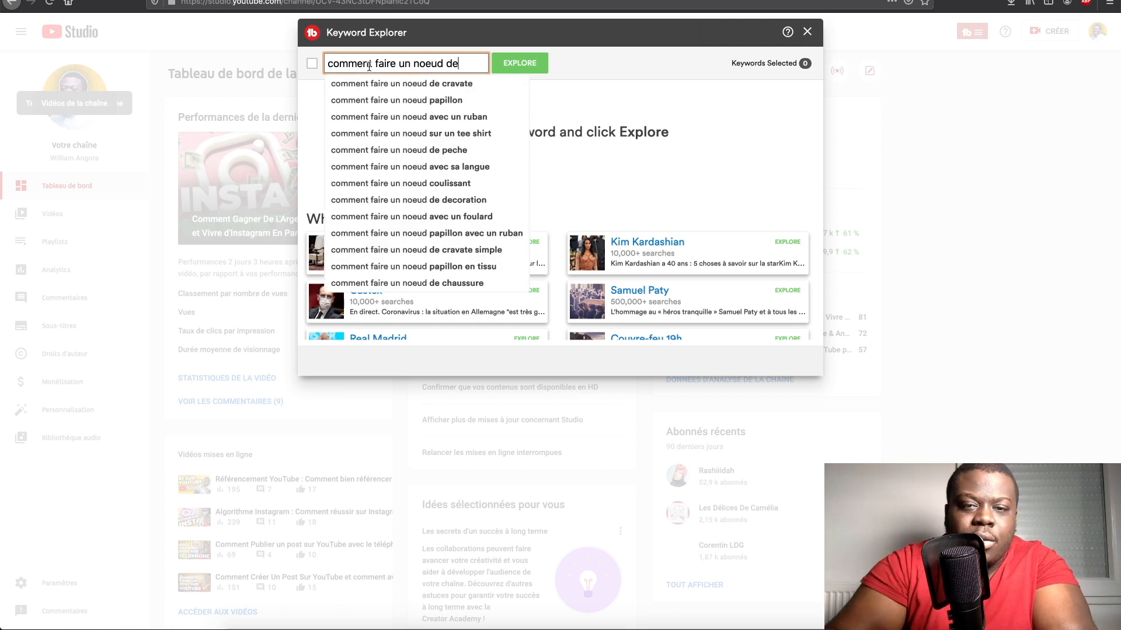
click(382, 85)
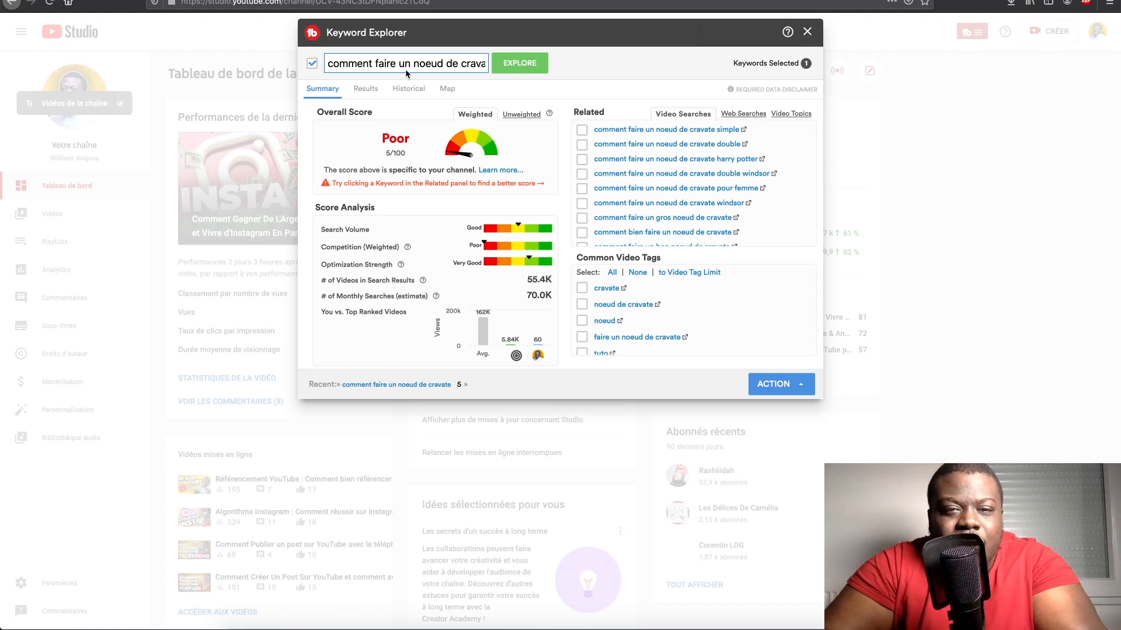
Replace the keyword with the suggestion "noeud de cravate" and explore it.
click(487, 60)
scroll(672, 198, down, 1)
scroll(672, 198, up, 1)
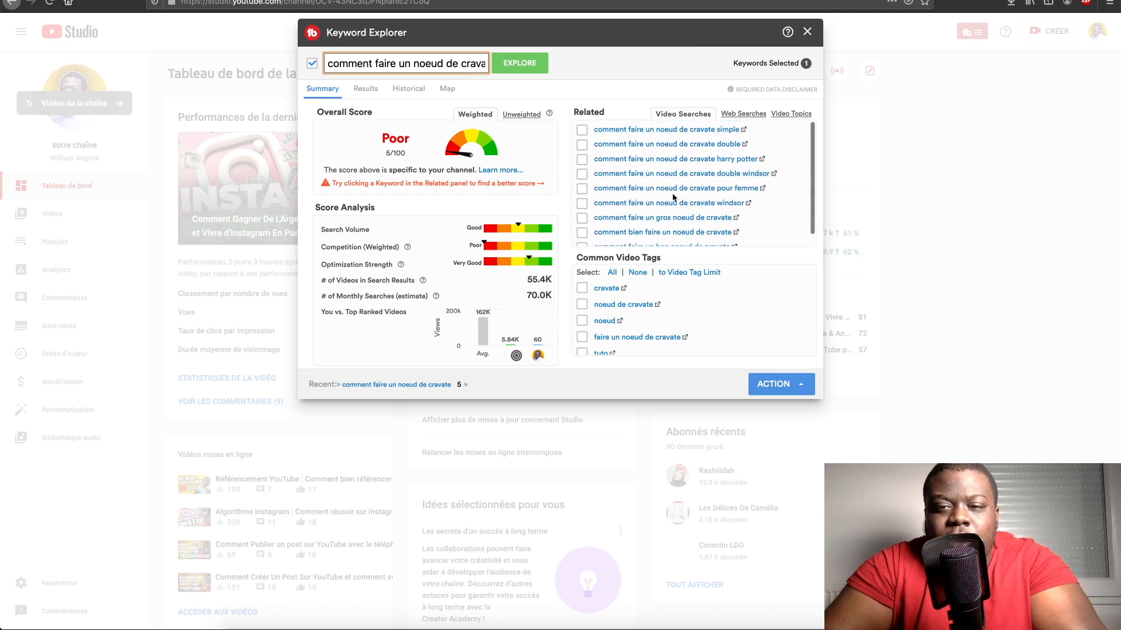
triple_click(376, 64)
text(no)
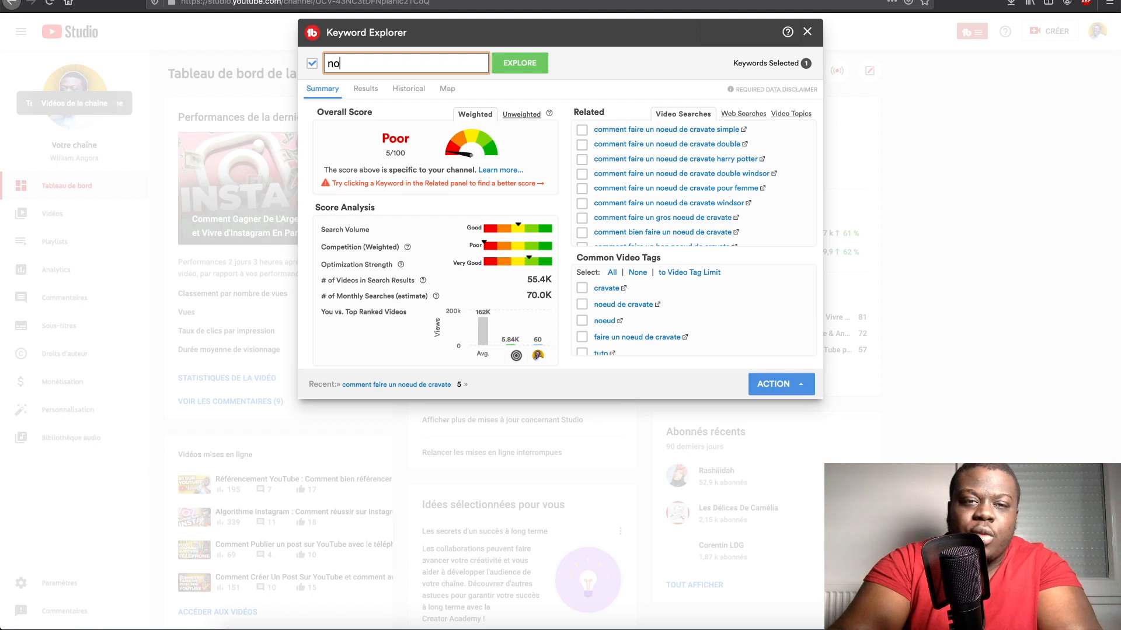
text(eud de)
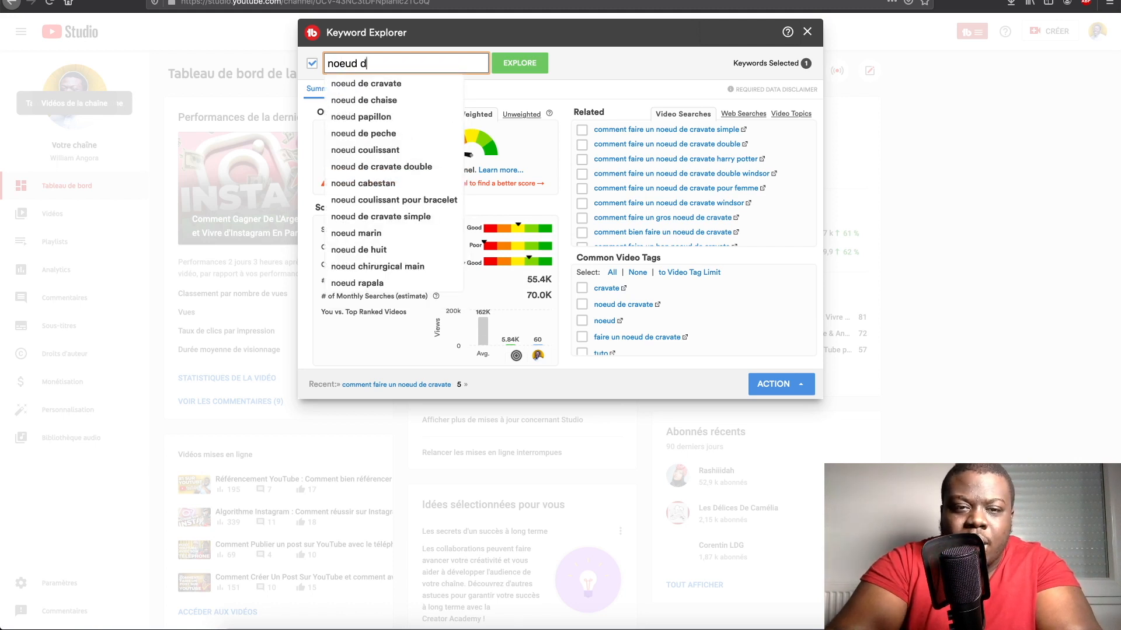
click(380, 86)
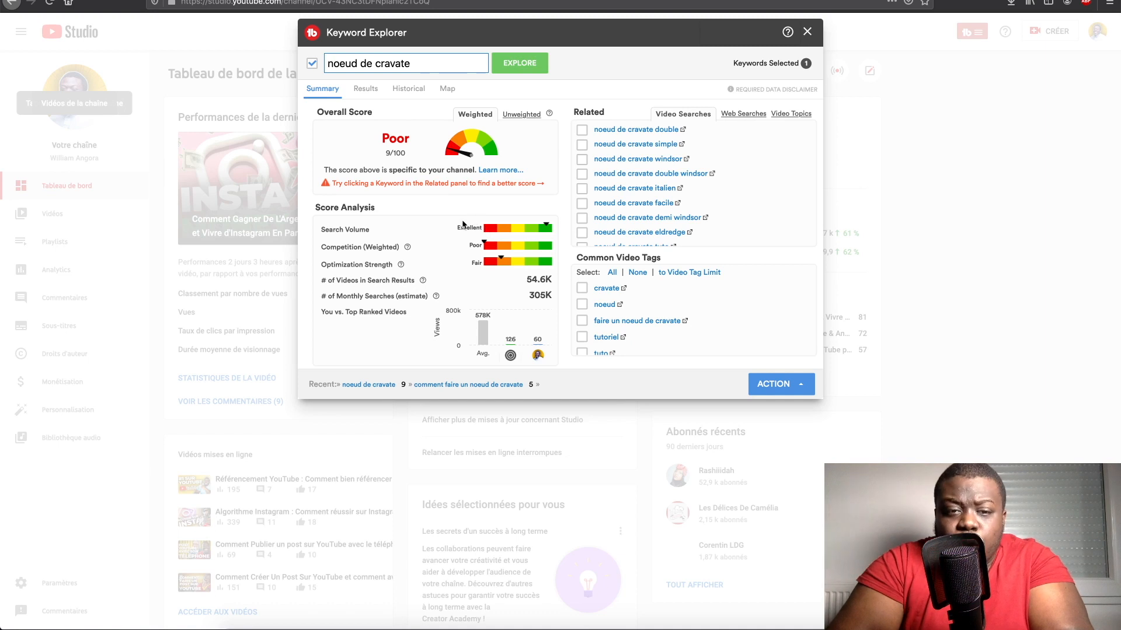
Examine the keyword's search volume, estimated monthly searches and the channel's views against the top-ranked videos.
drag(321, 230, 397, 229)
click(397, 229)
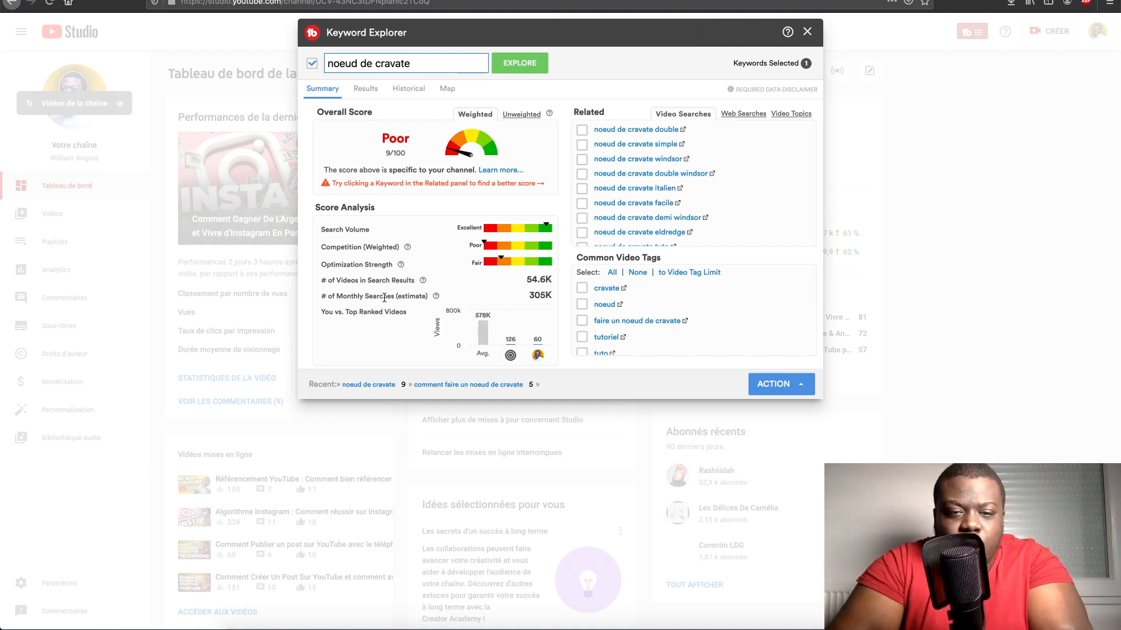
drag(320, 295, 468, 296)
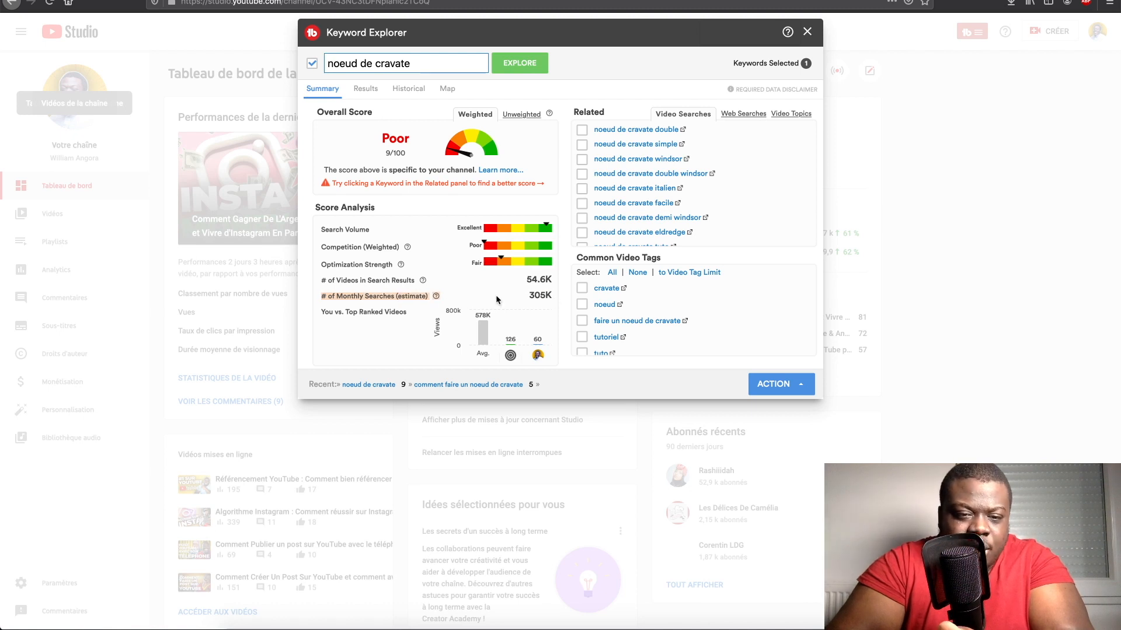
click(343, 296)
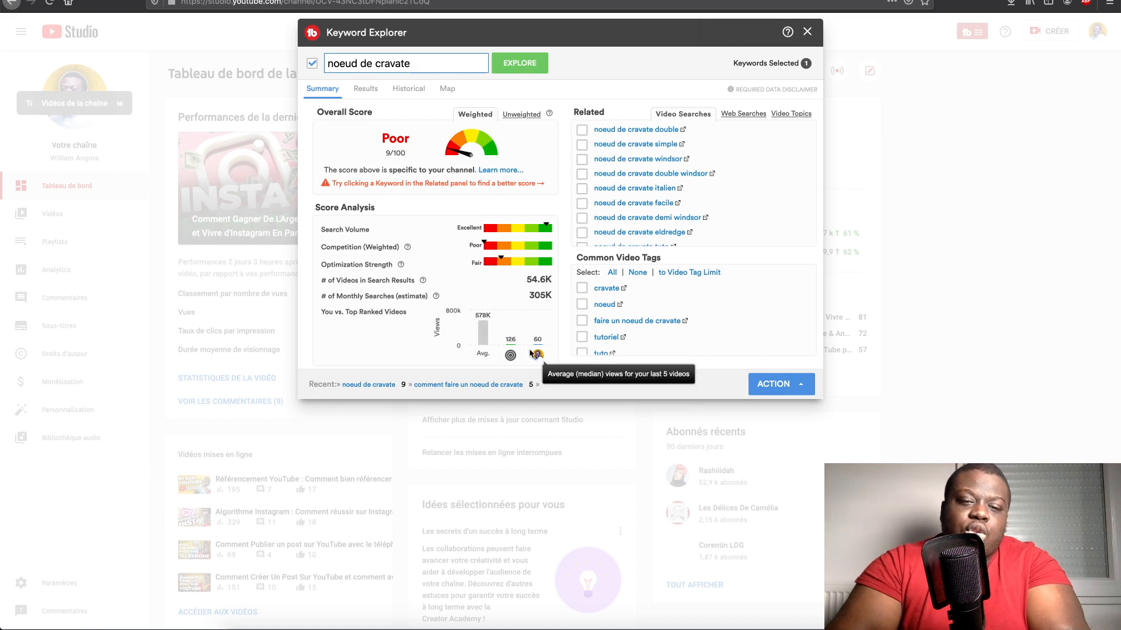
mouse_move(511, 357)
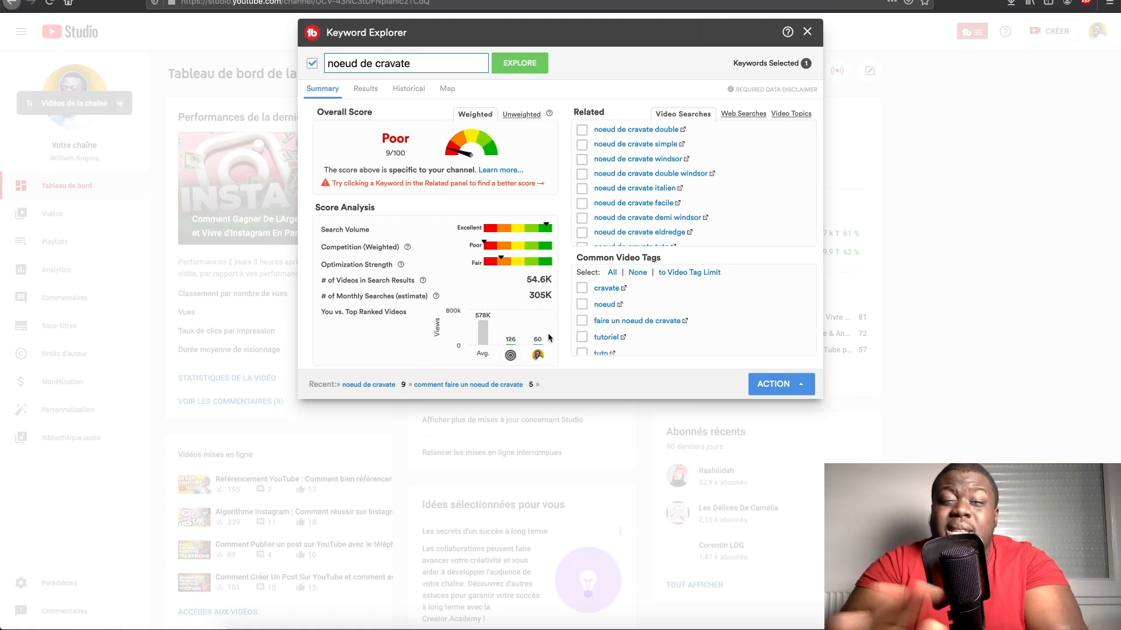
Compare the unweighted and weighted overall scores for "noeud de cravate", finishing on the weighted score.
click(518, 115)
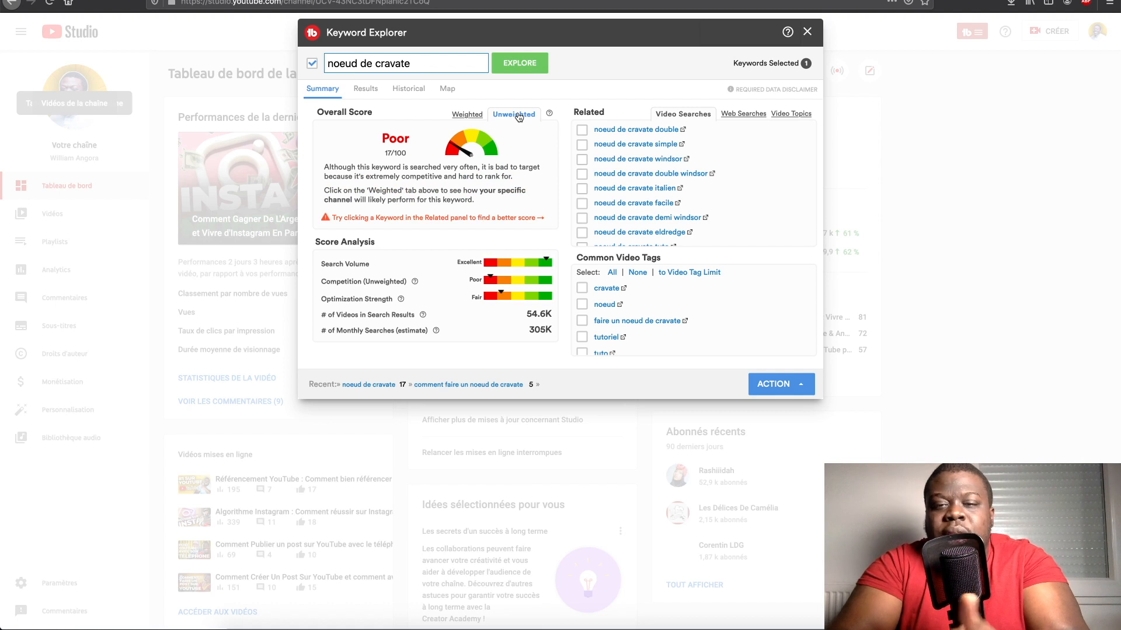
click(467, 115)
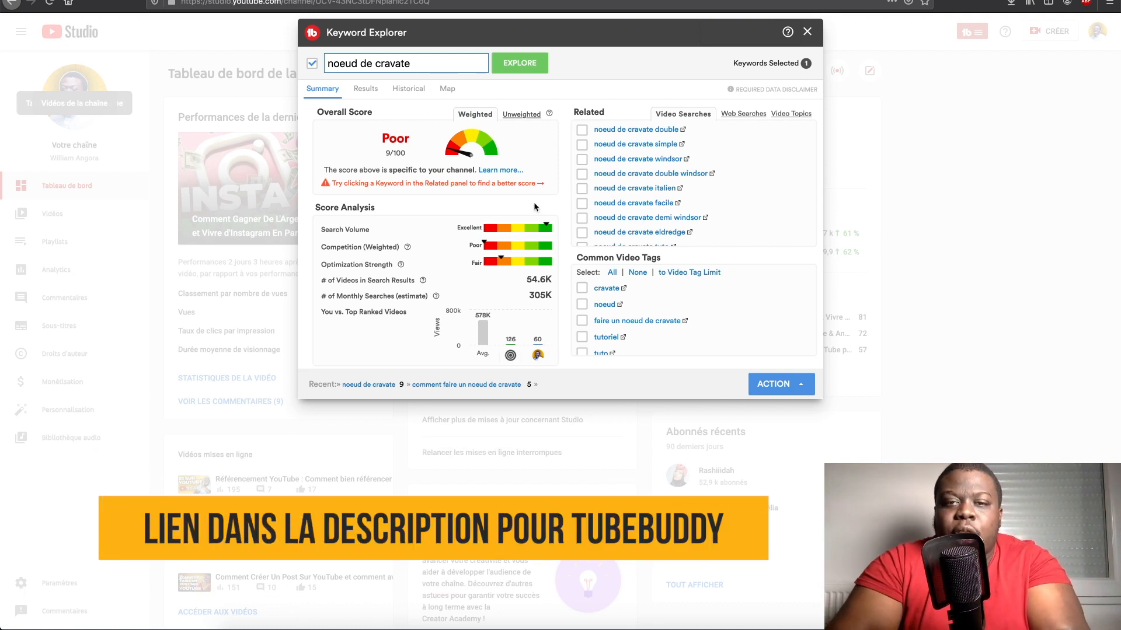
click(526, 119)
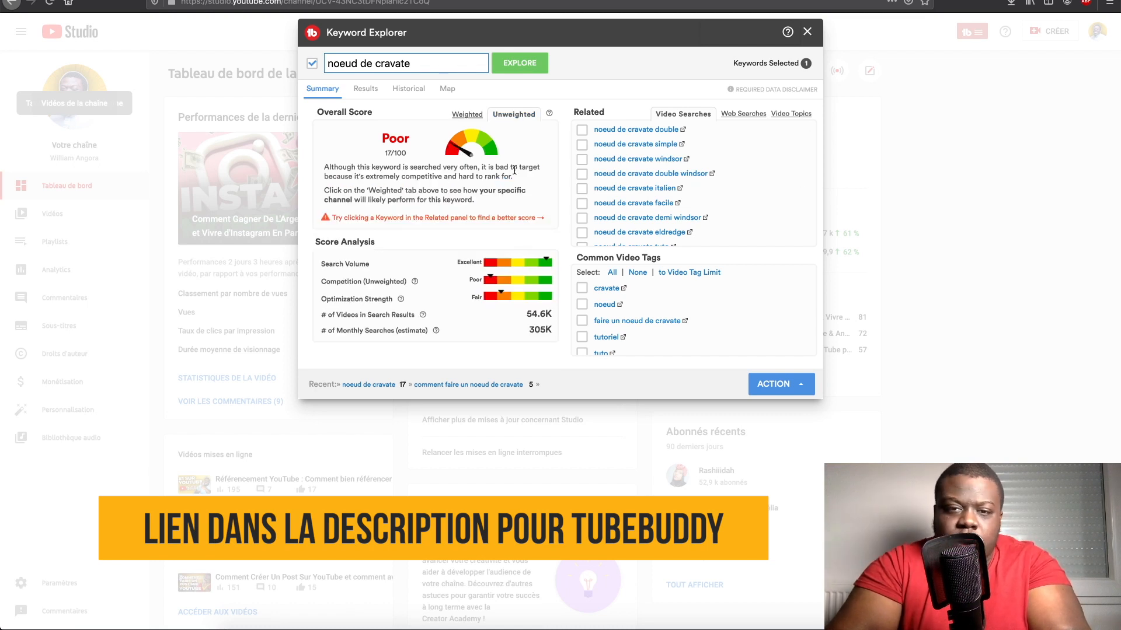
click(458, 117)
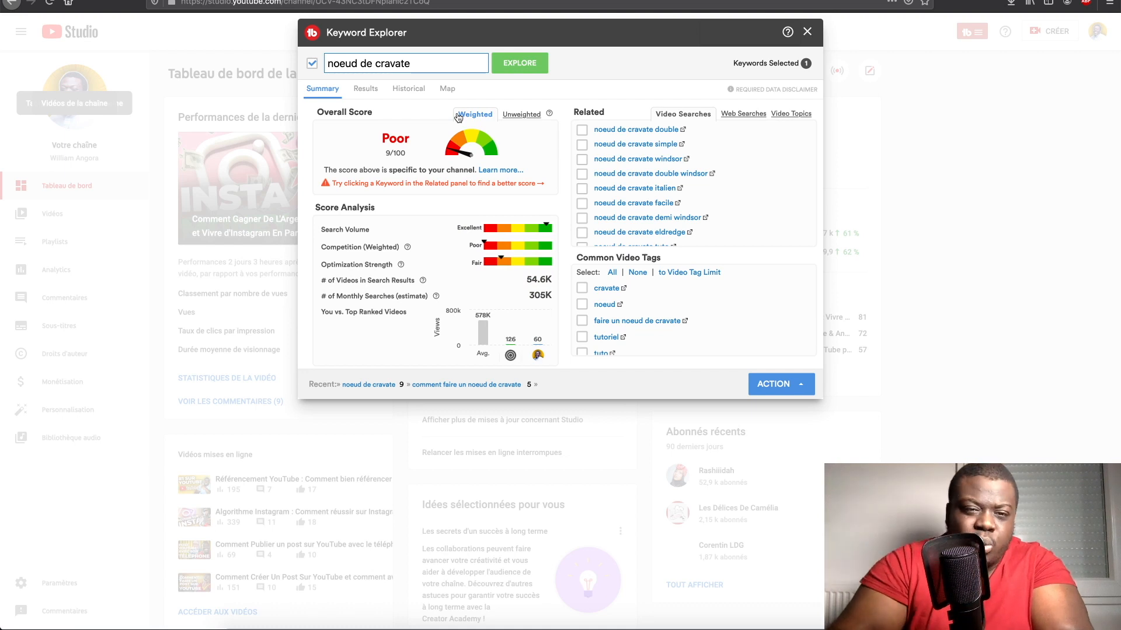
click(522, 114)
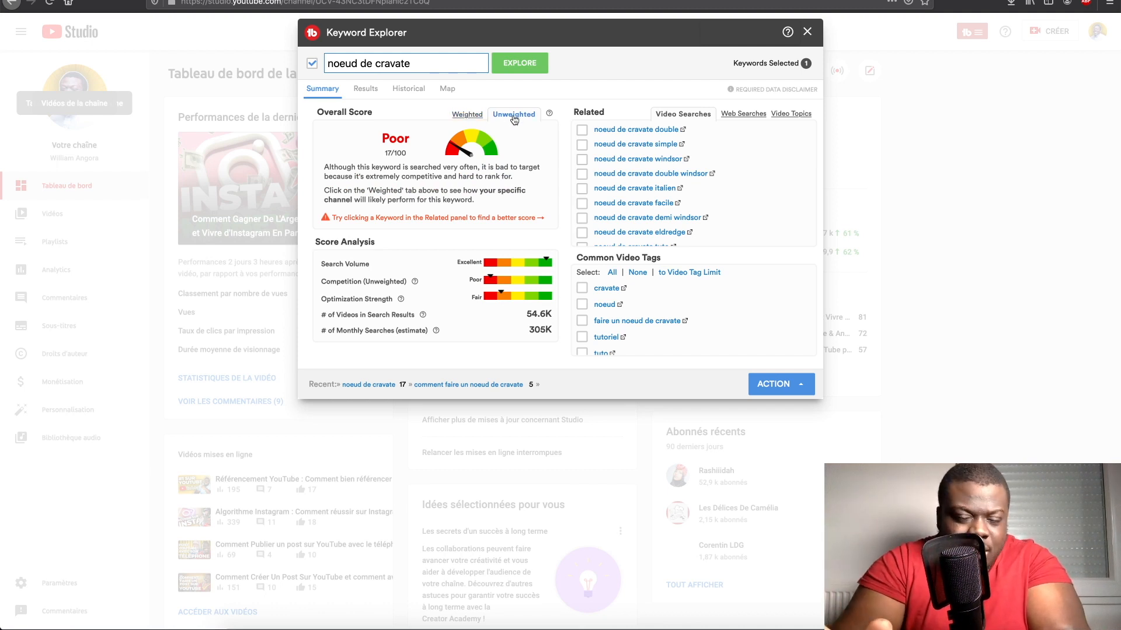
click(460, 115)
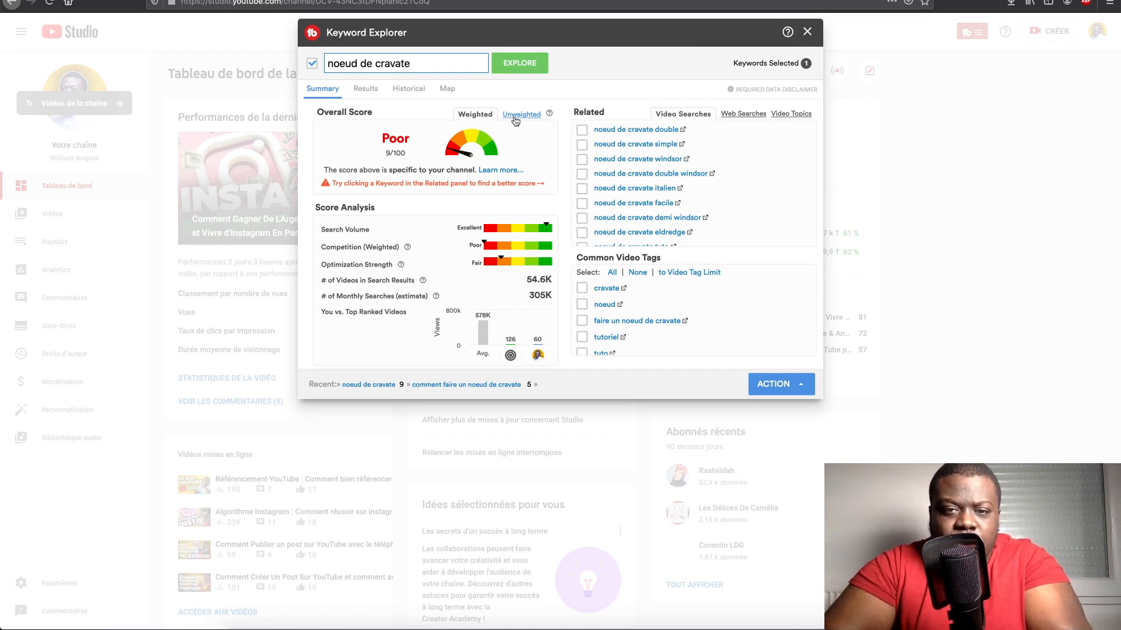
Recheck the unweighted overall score for "noeud de cravate" and return to the weighted score.
click(516, 115)
click(474, 115)
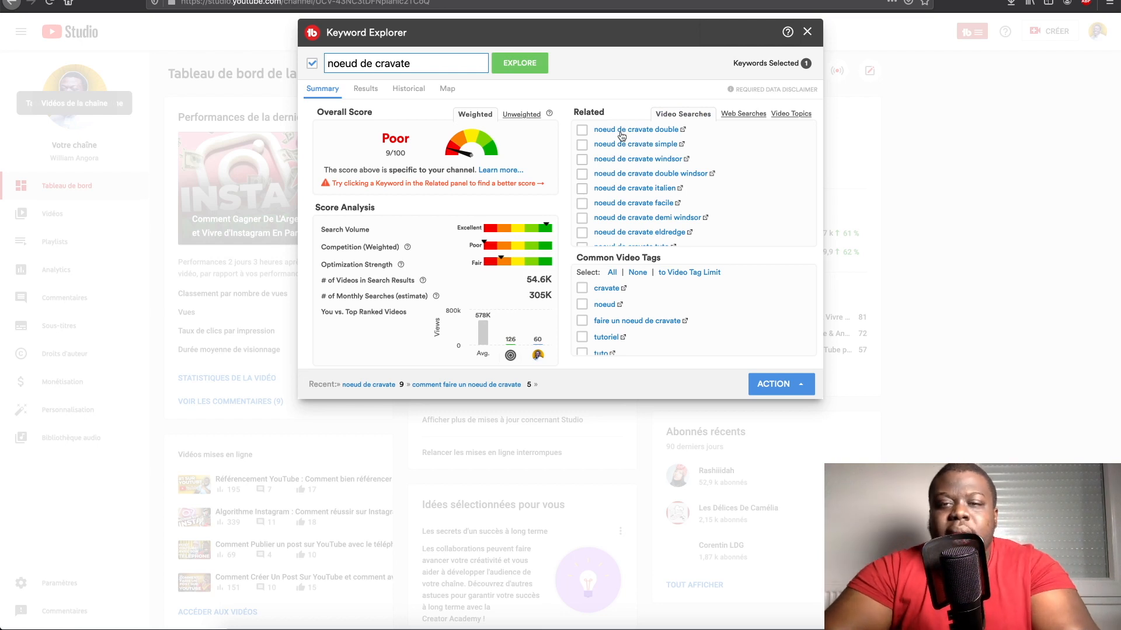
Look through the related video searches for "noeud de cravate" and explore "noeud de cravate windsor".
scroll(621, 135, down, 1)
scroll(621, 135, down, 1)
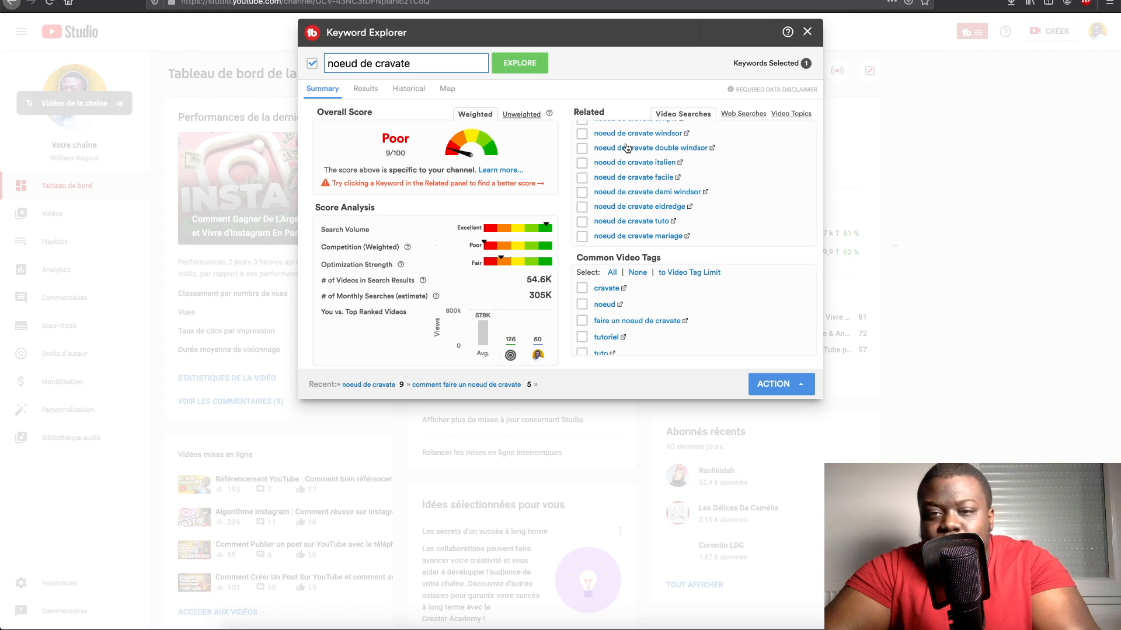
scroll(625, 147, down, 2)
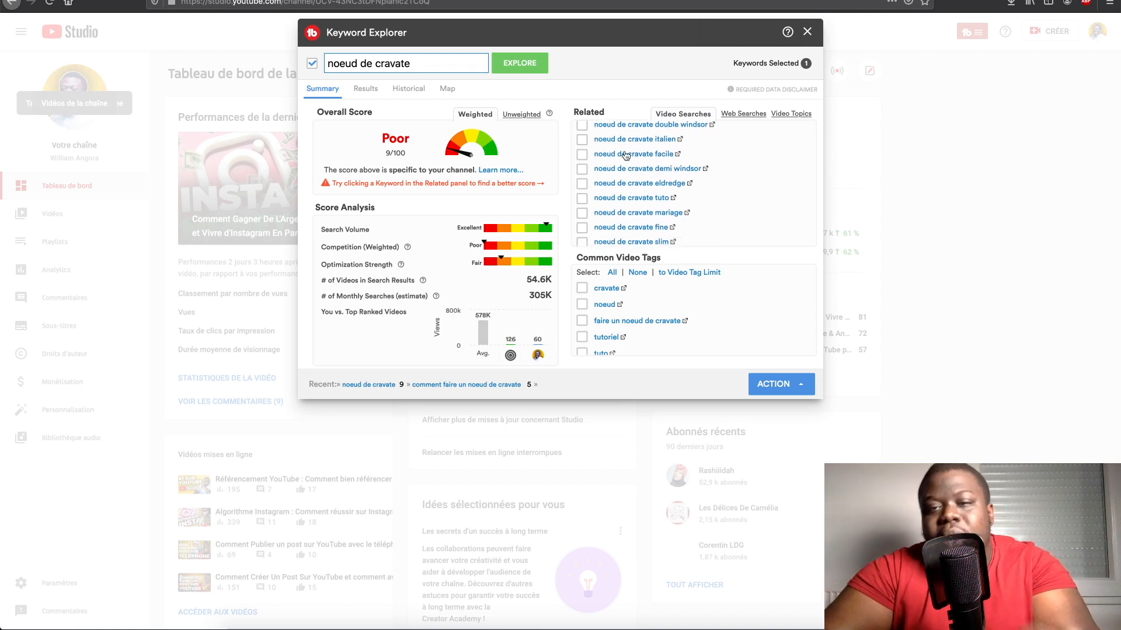
scroll(626, 155, down, 1)
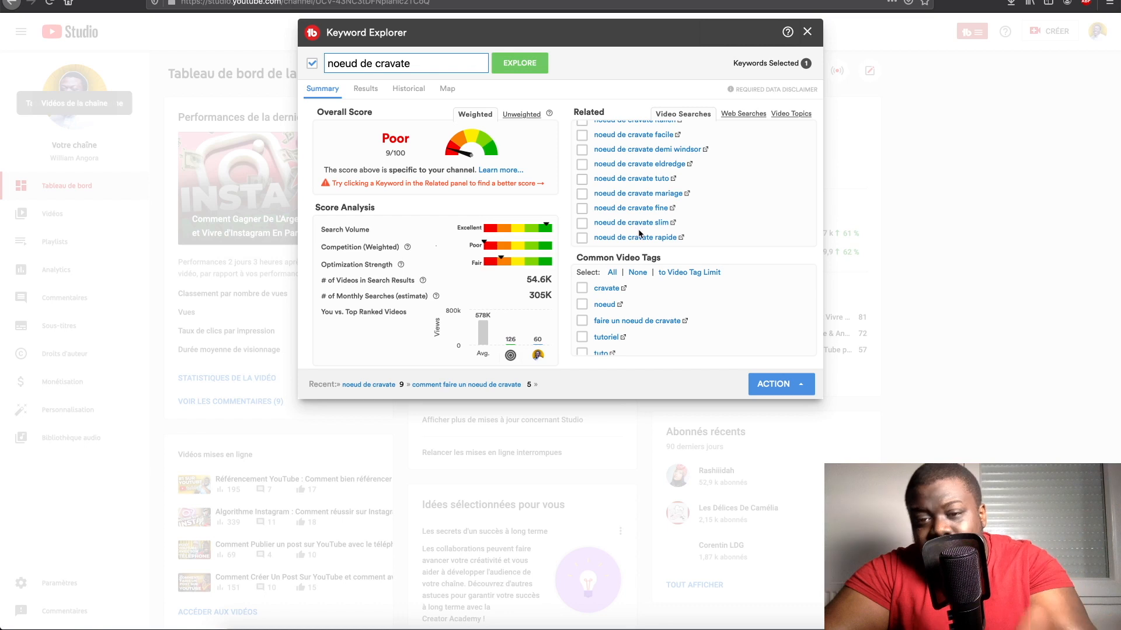
scroll(642, 236, up, 2)
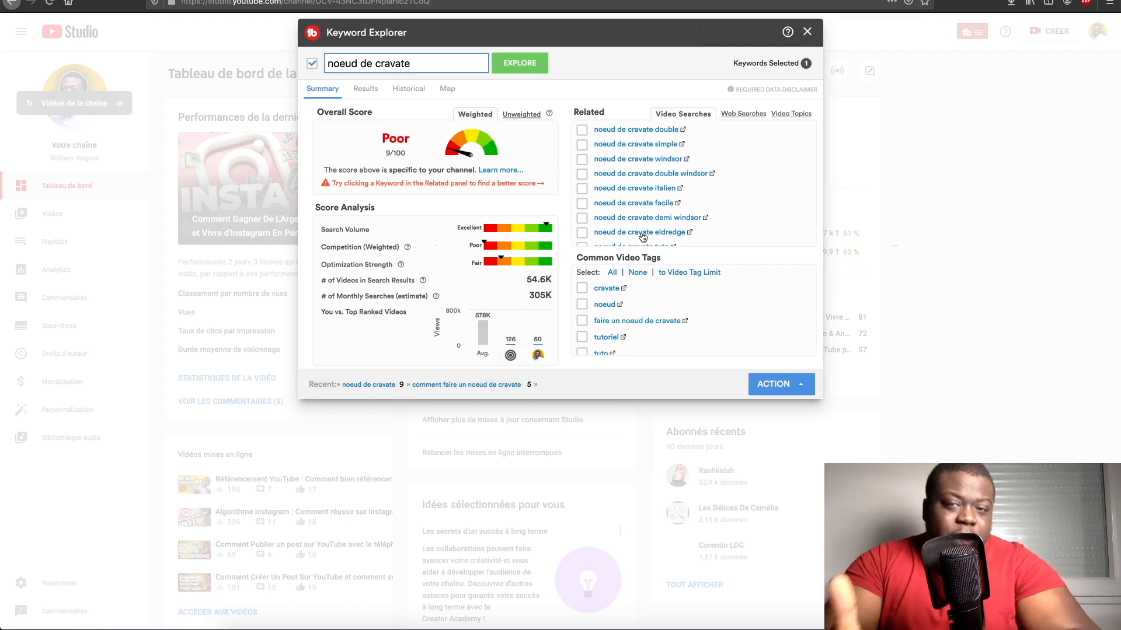
scroll(658, 149, down, 2)
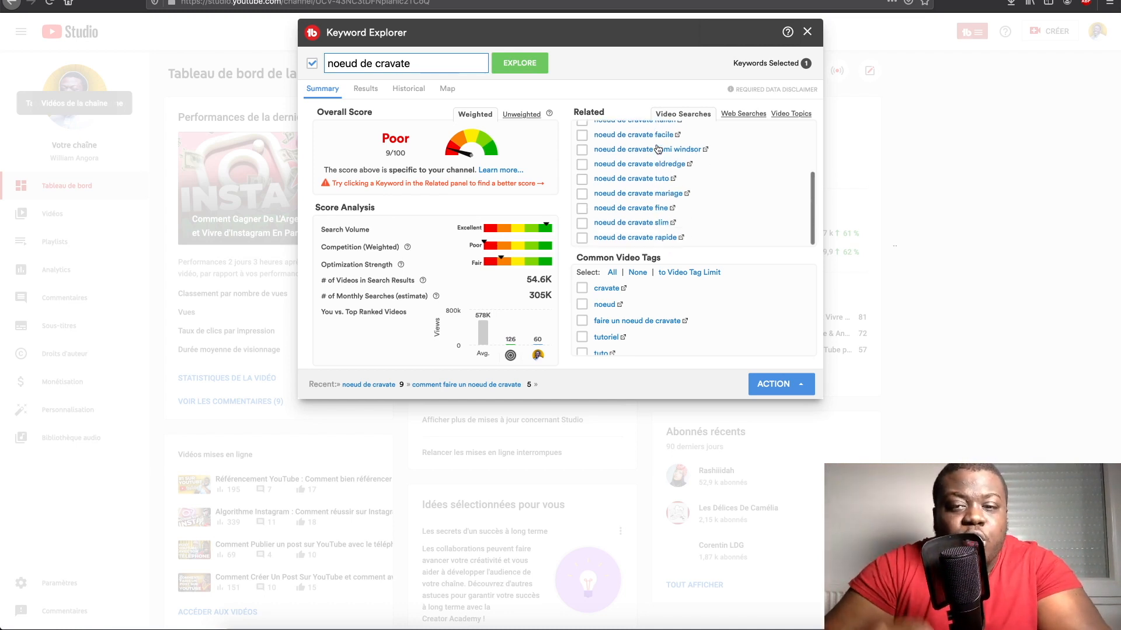
scroll(658, 149, up, 2)
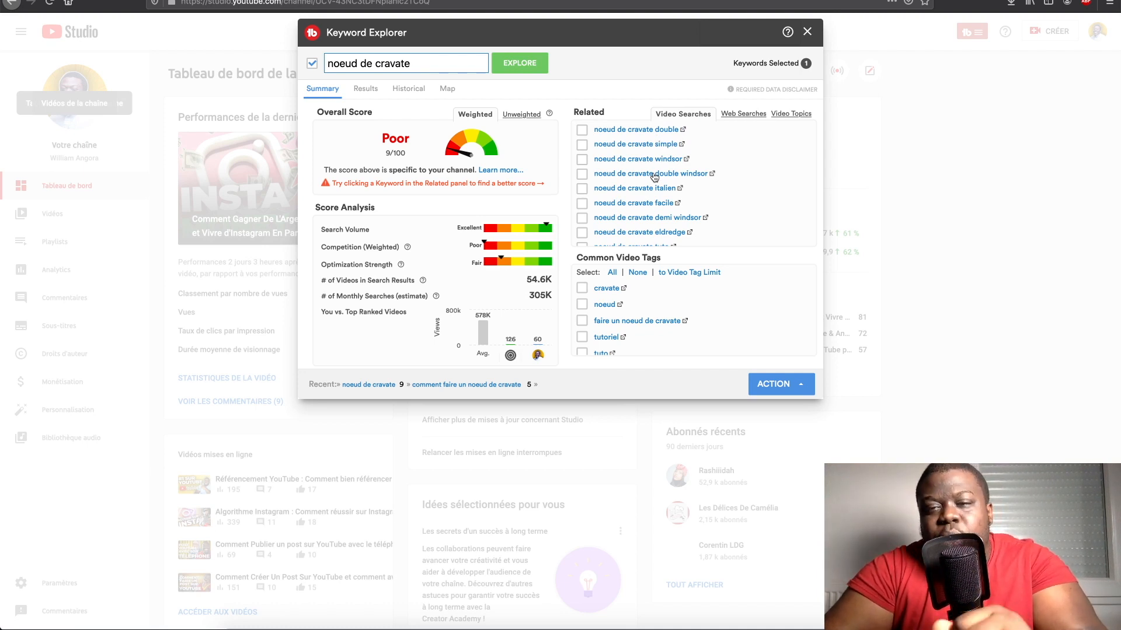
click(623, 160)
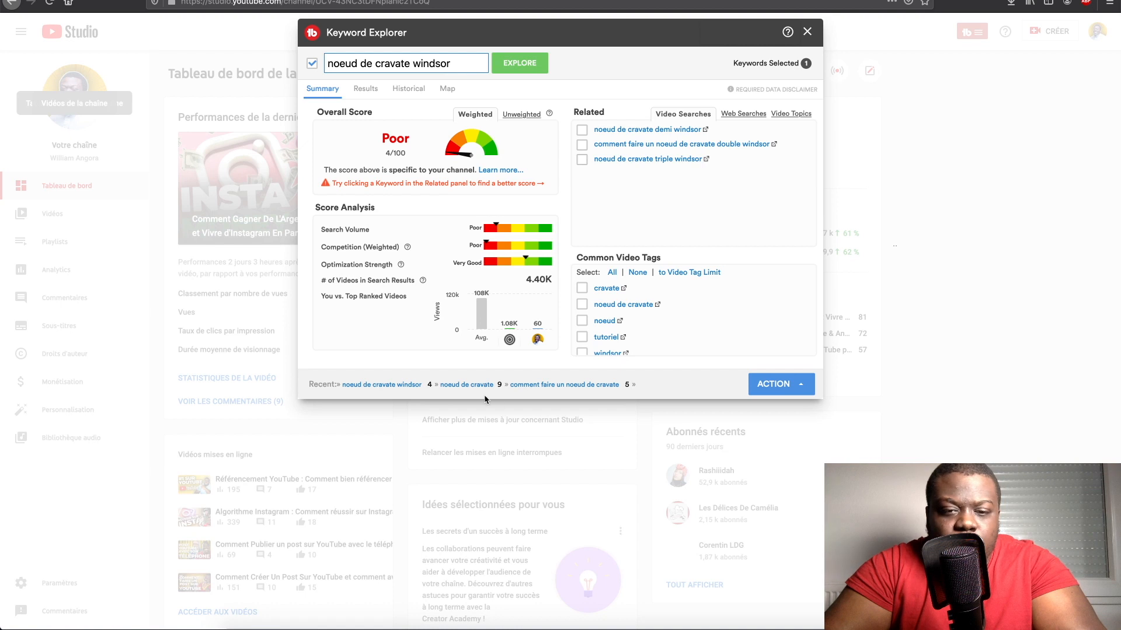
Return to the recent keyword "noeud de cravate" and explore its related search "noeud de cravate double windsor".
click(467, 385)
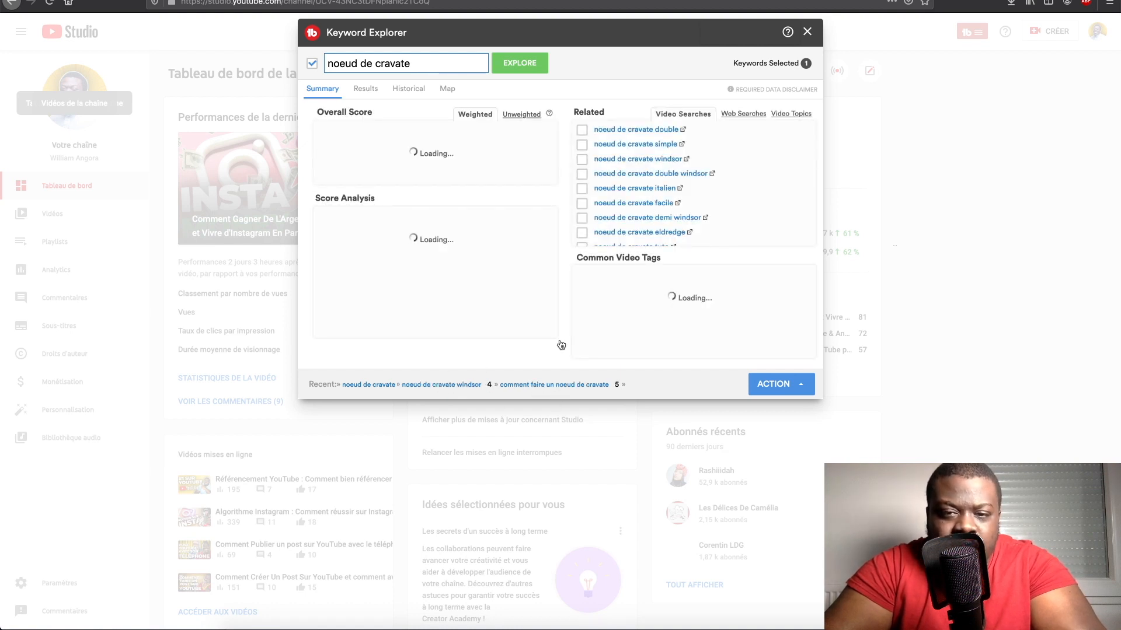
click(649, 174)
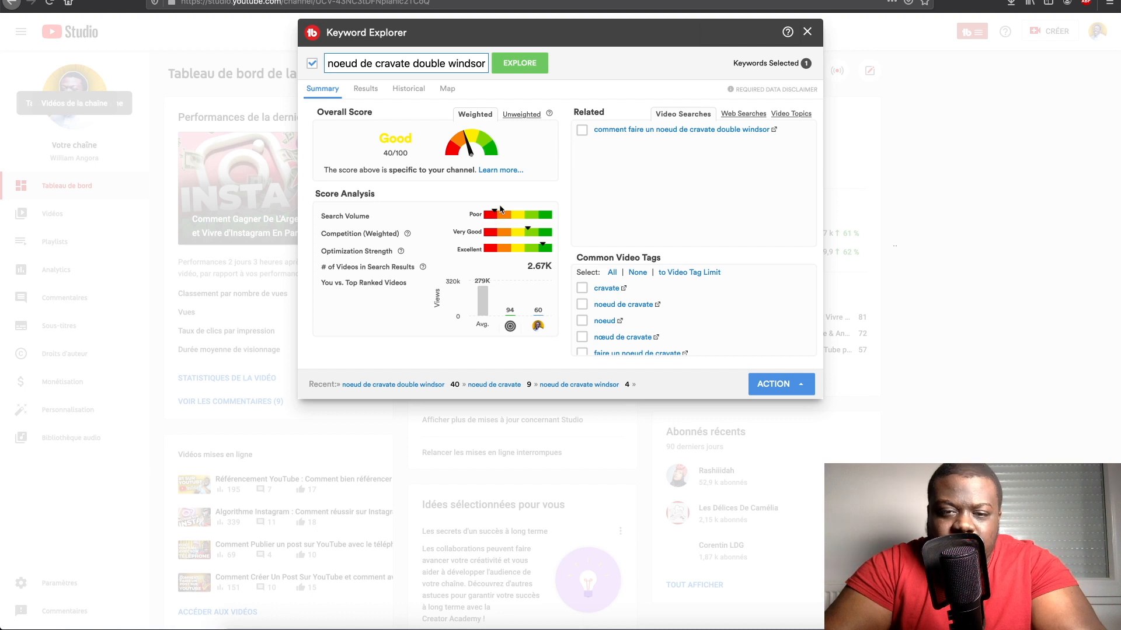
drag(352, 234, 434, 239)
click(434, 239)
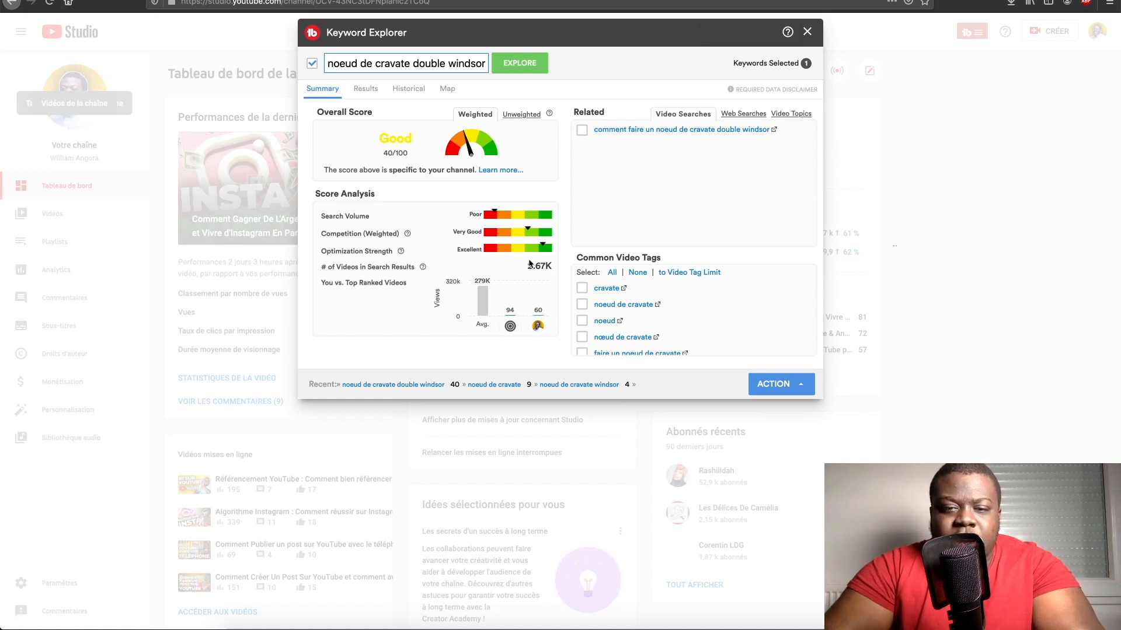
Explore the related search "comment faire un noeud de cravate double windsor", and go back to "noeud de cravate double windsor".
click(662, 130)
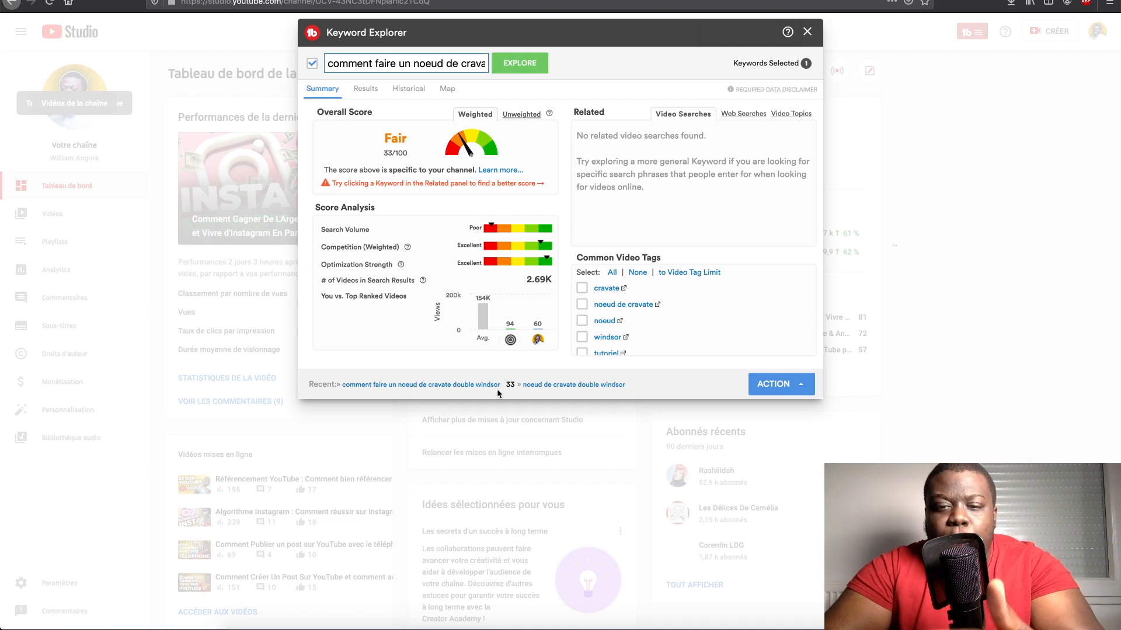
click(559, 386)
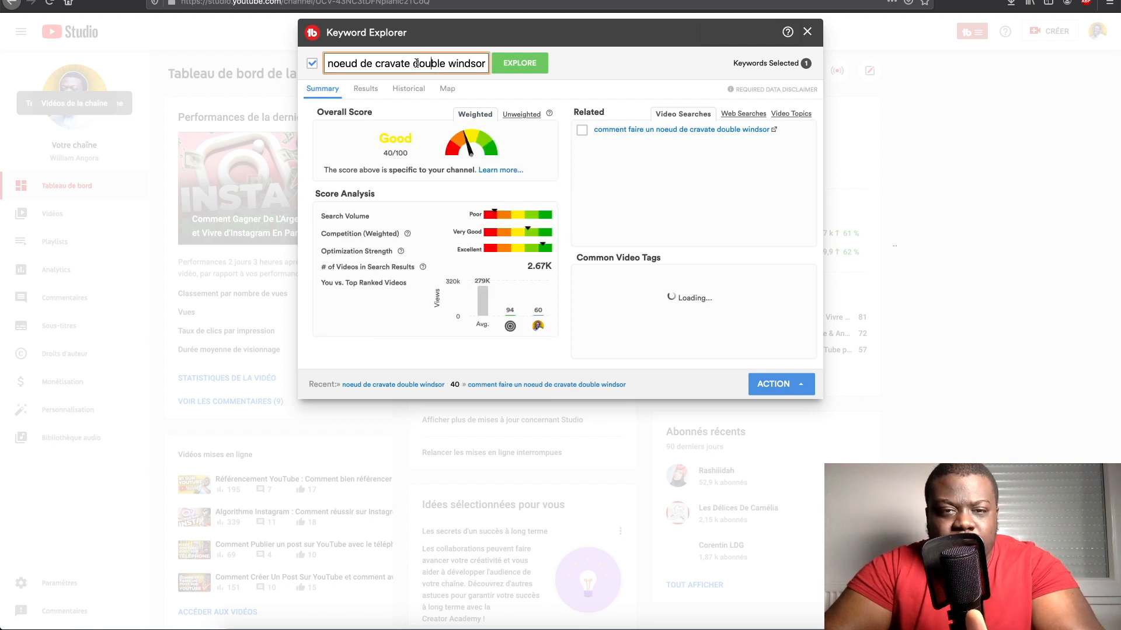
Shorten the keyword to "noeud de cravate", explore it, and open its related search "noeud de cravate double".
drag(411, 63, 512, 63)
key(BackSpace)
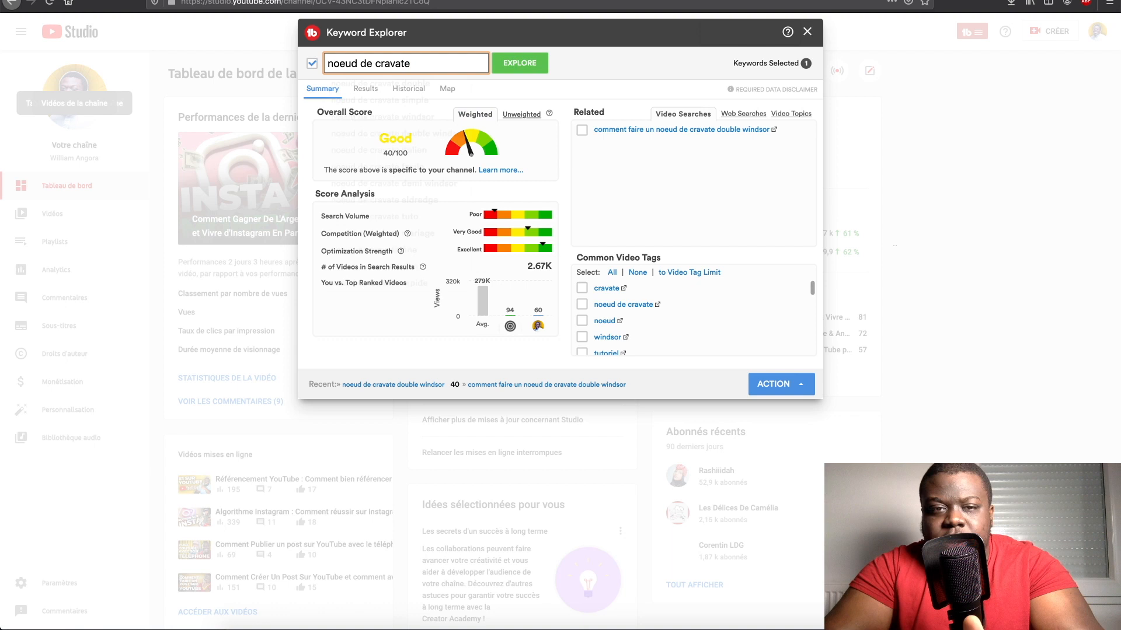
click(512, 63)
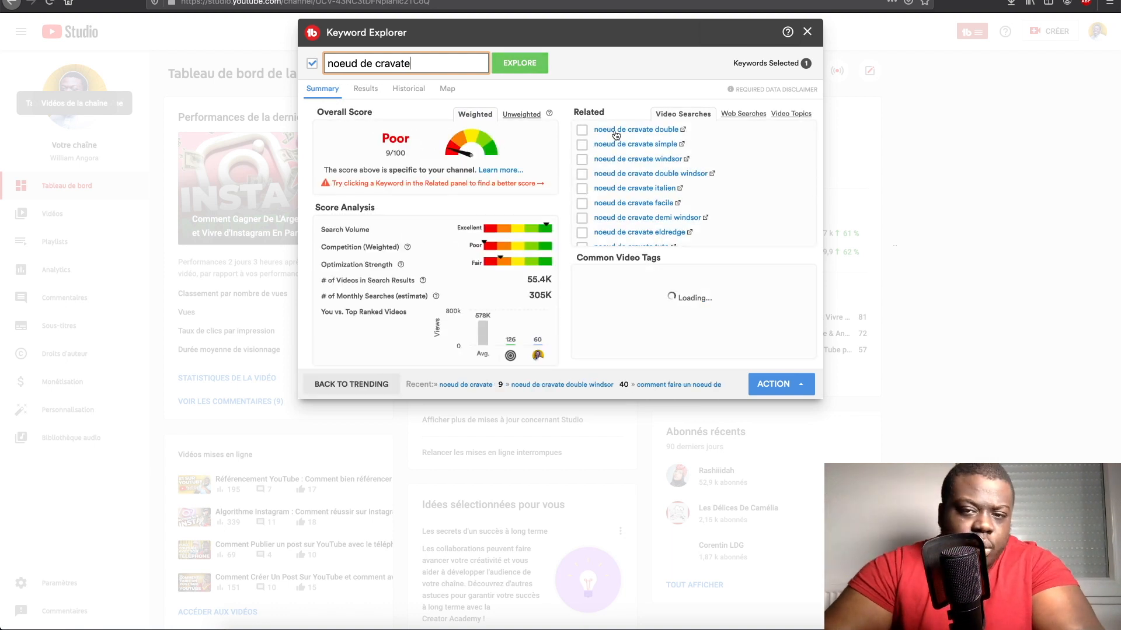
click(615, 130)
mouse_move(552, 296)
mouse_down()
mouse_move(562, 297)
mouse_move(551, 294)
mouse_up()
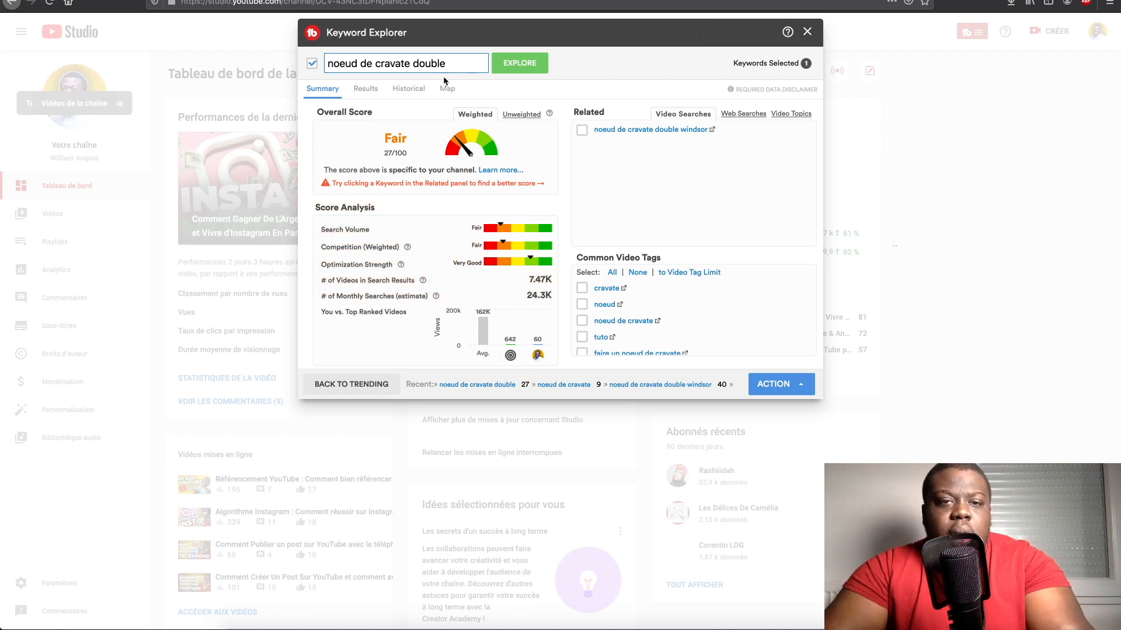
Return to the recent keyword "noeud de cravate" and review its related web searches and video topics.
click(425, 63)
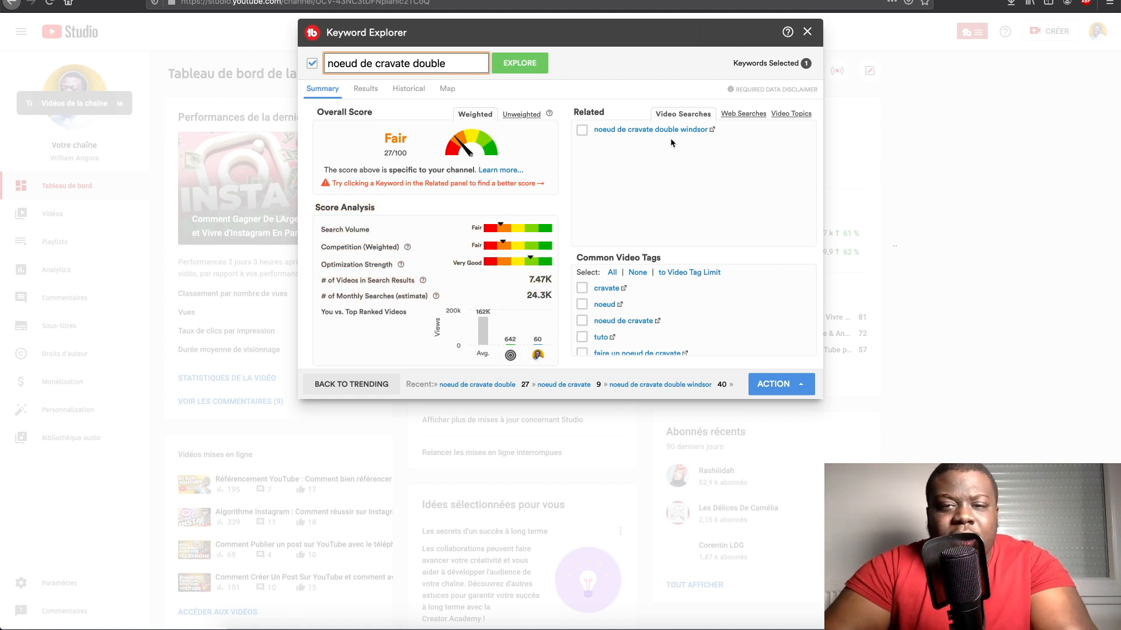
click(570, 385)
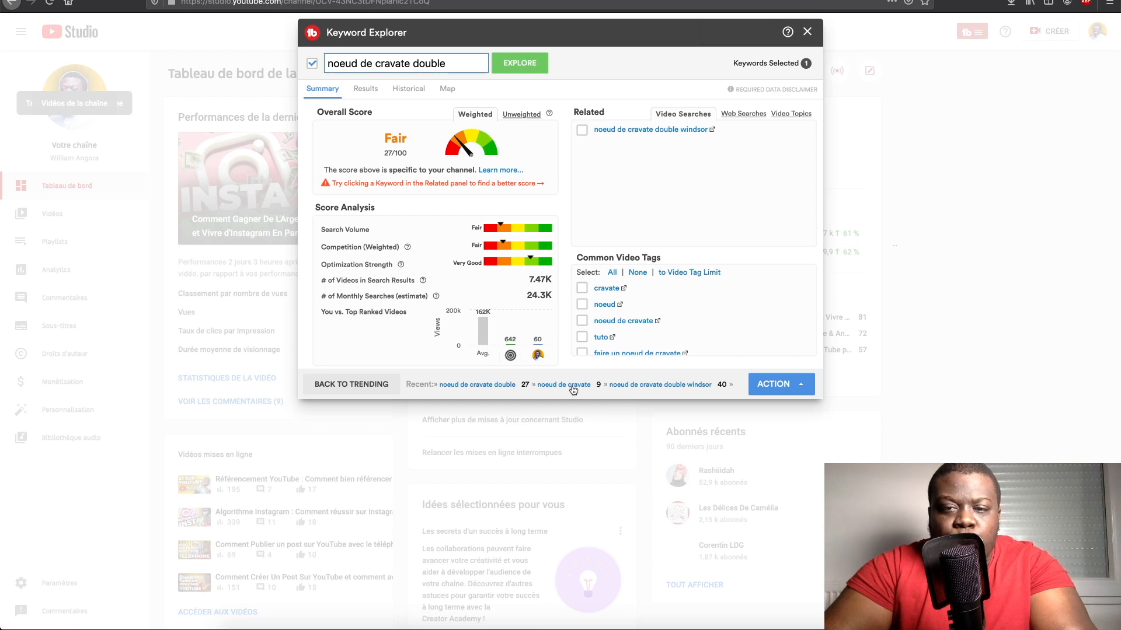
click(738, 115)
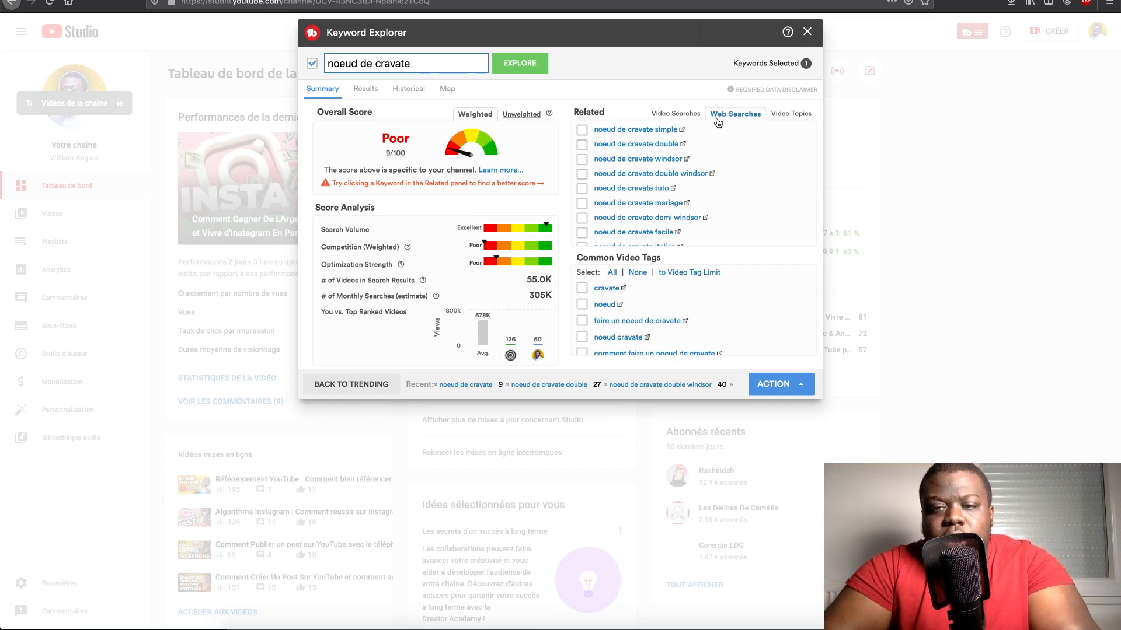
scroll(621, 181, down, 3)
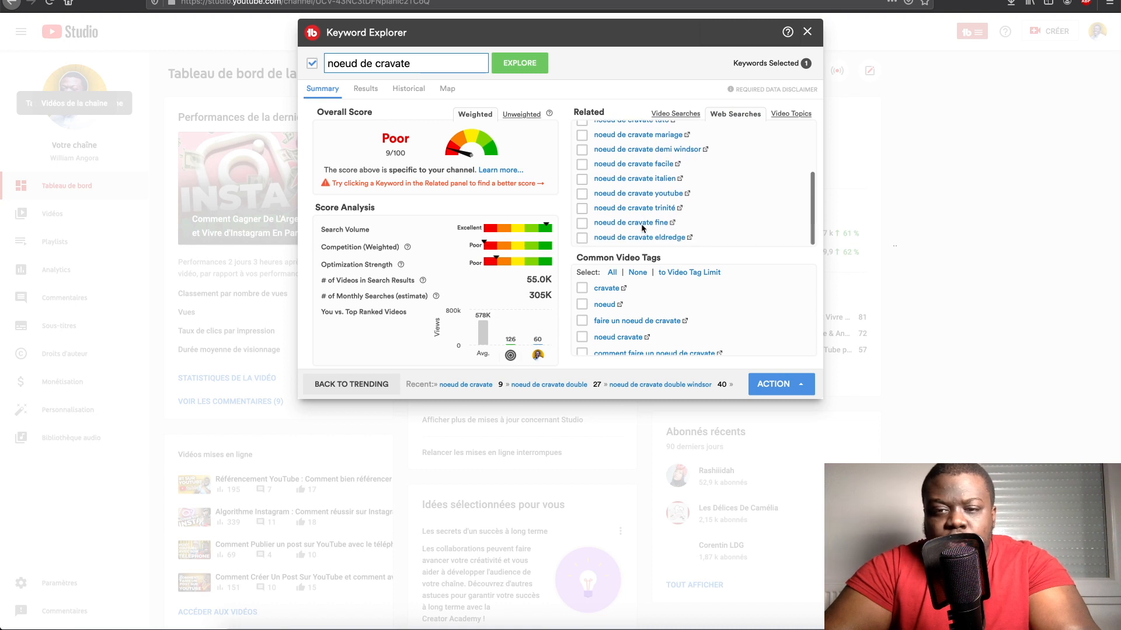
scroll(667, 221, up, 3)
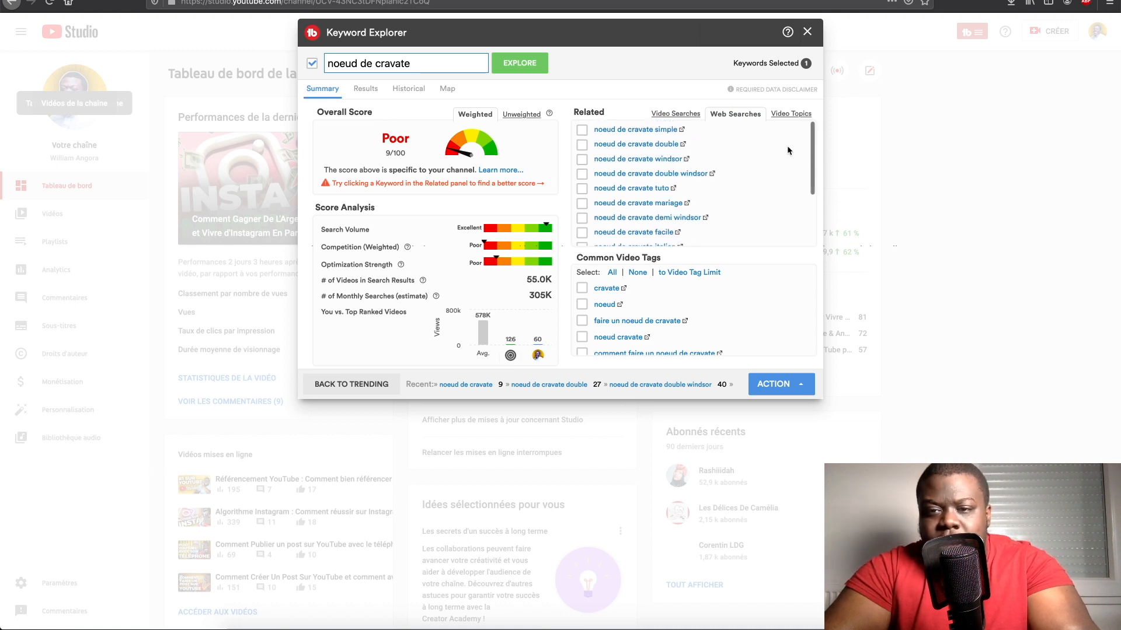
click(790, 116)
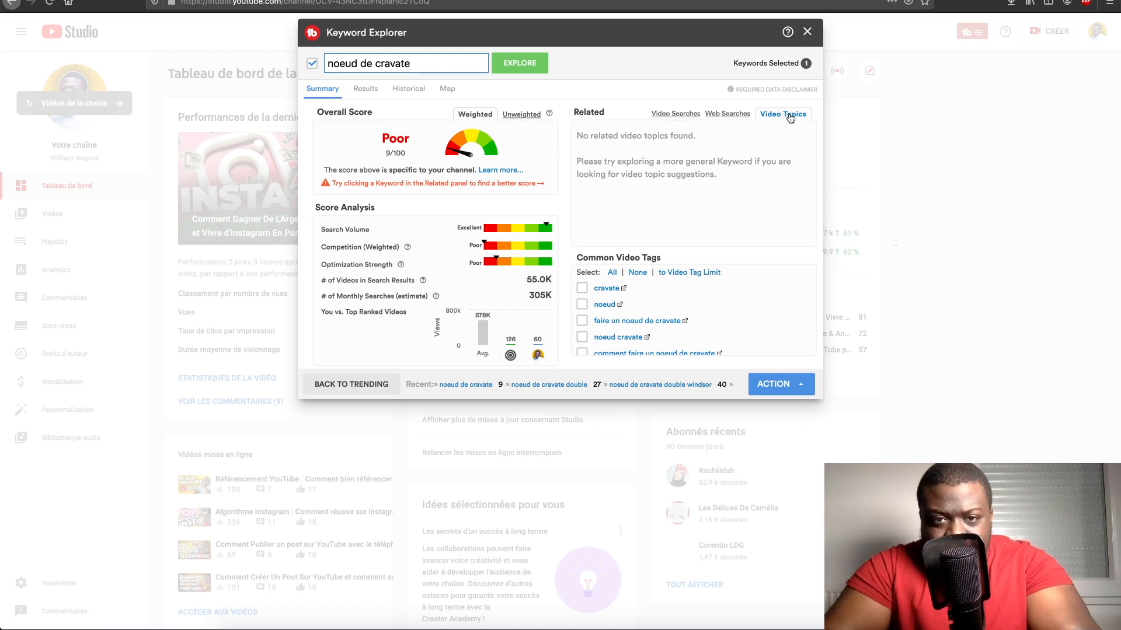
Explore the suggested keyword "noeud de cravate rapide" and its related search "noeud de cravate simple et rapide".
click(453, 63)
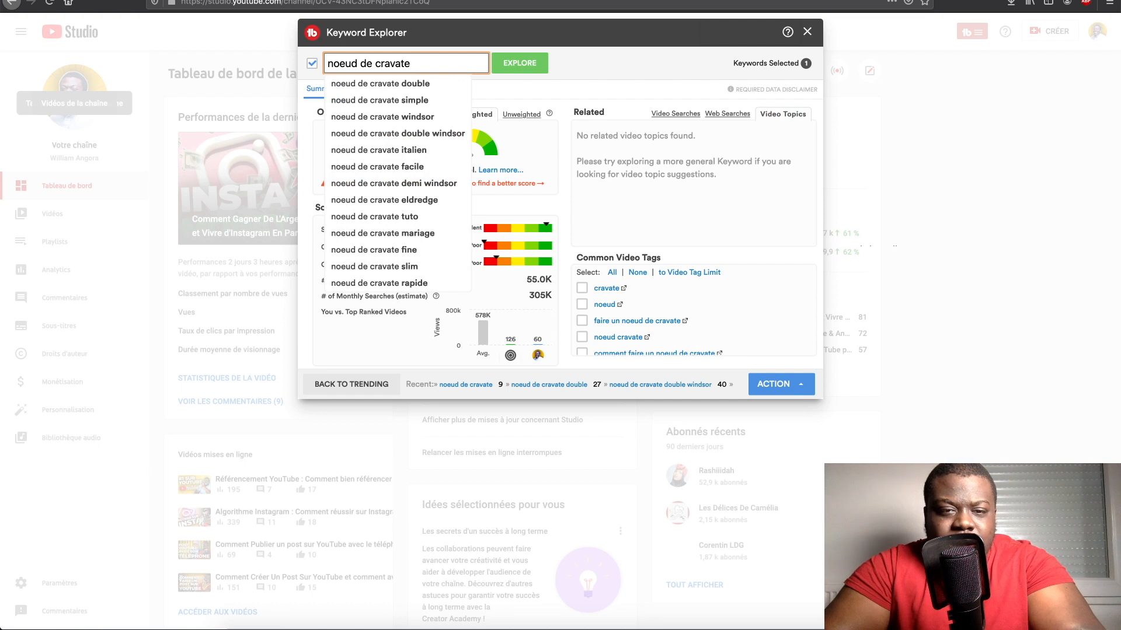
click(380, 283)
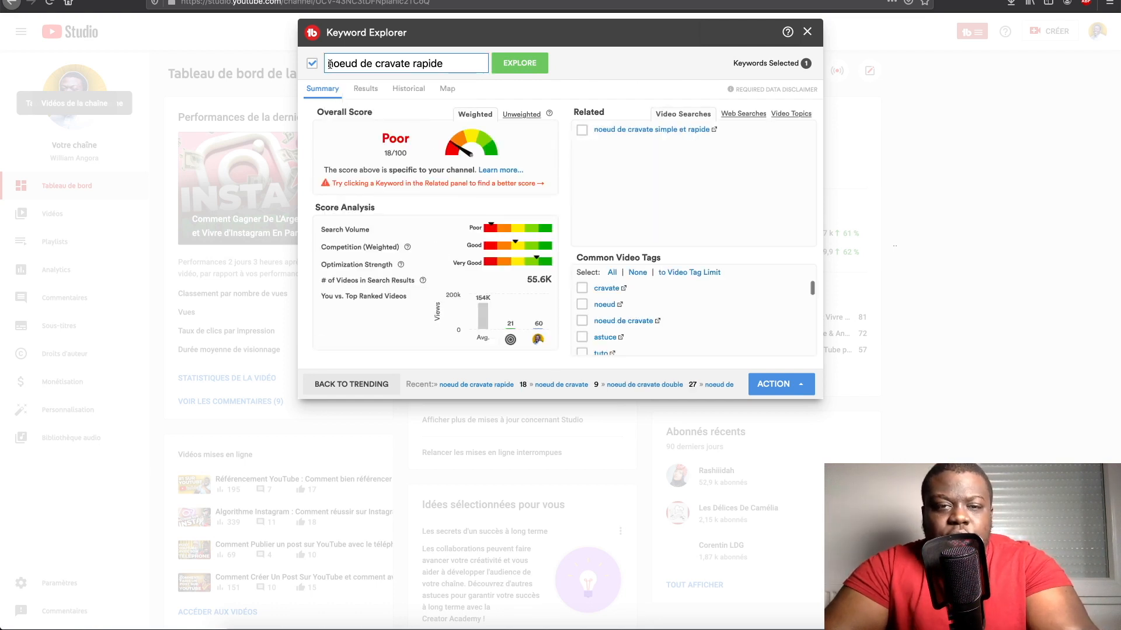
click(651, 133)
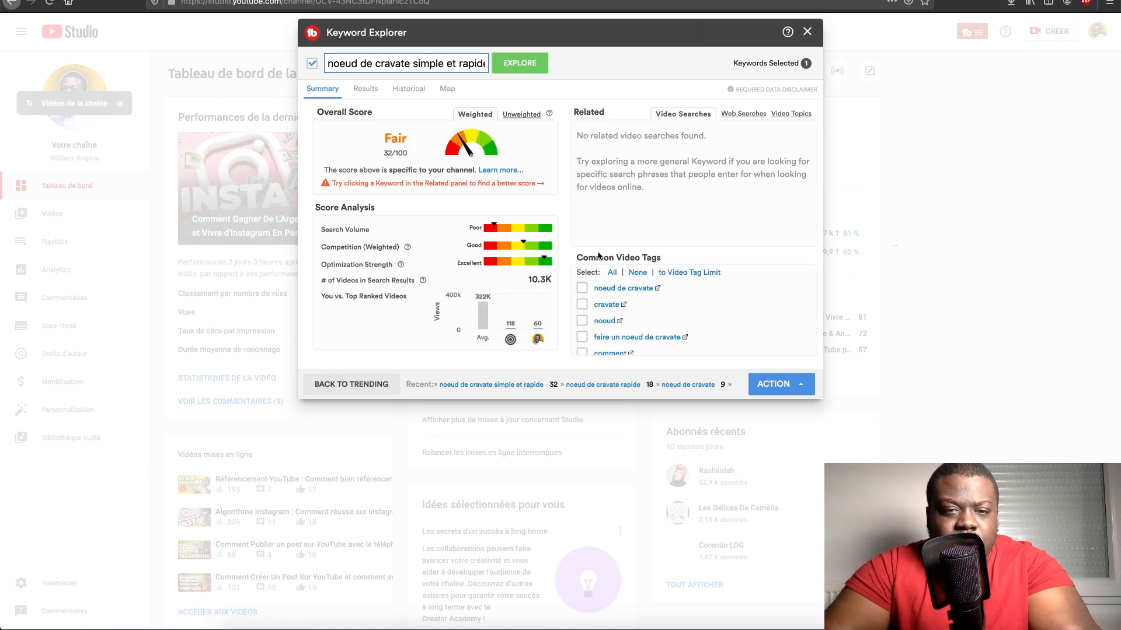
Compare the unweighted and weighted overall scores for "noeud de cravate simple et rapide".
click(400, 63)
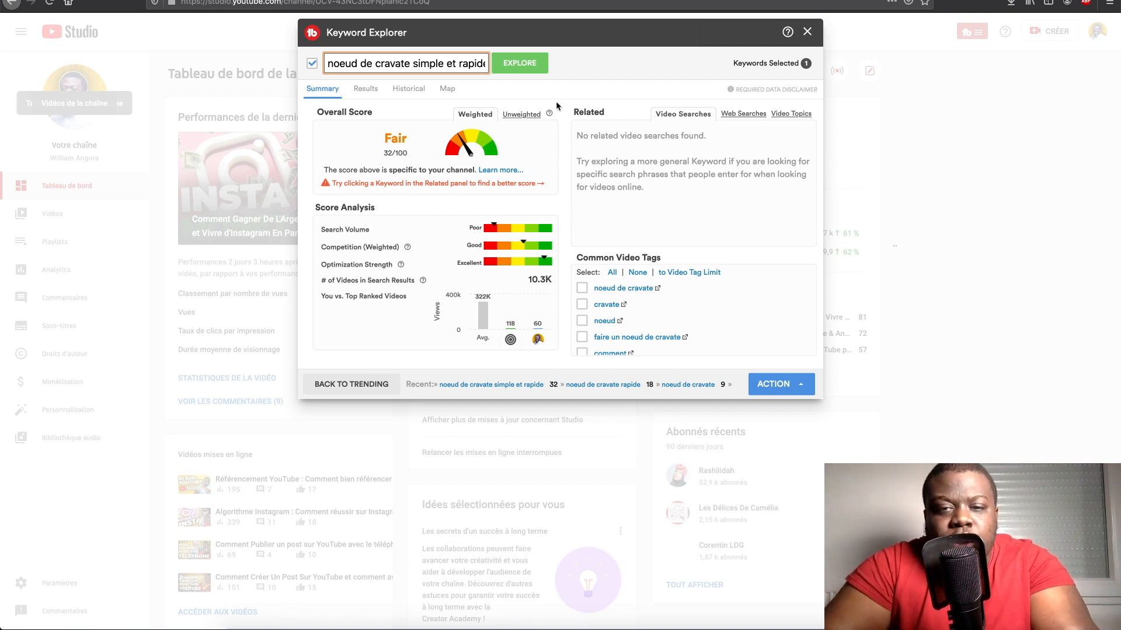
click(521, 114)
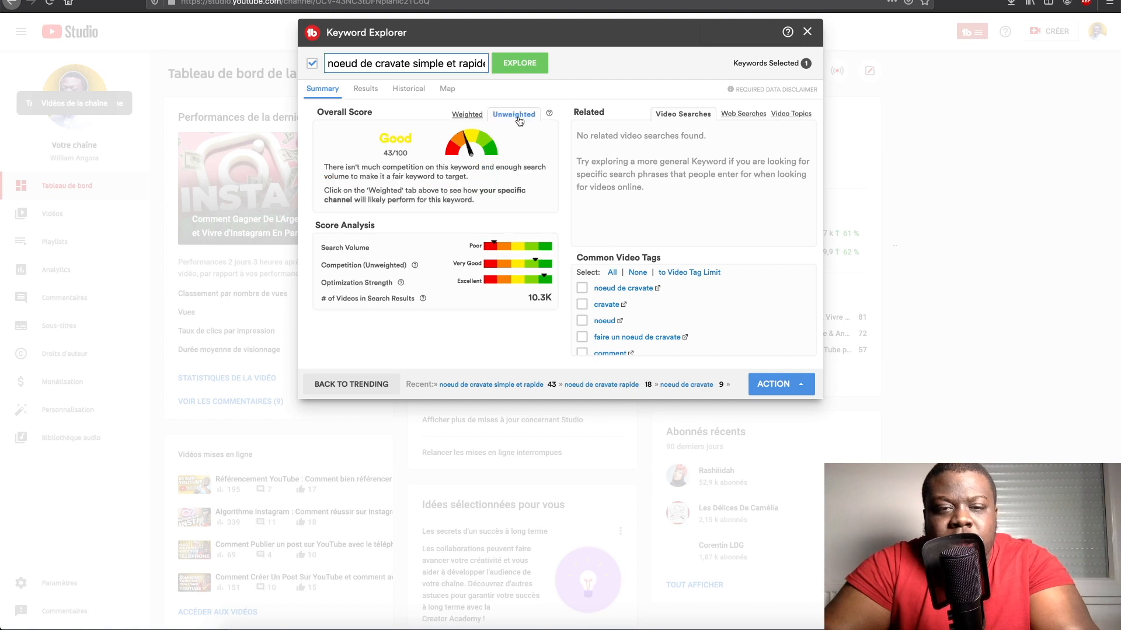
click(472, 115)
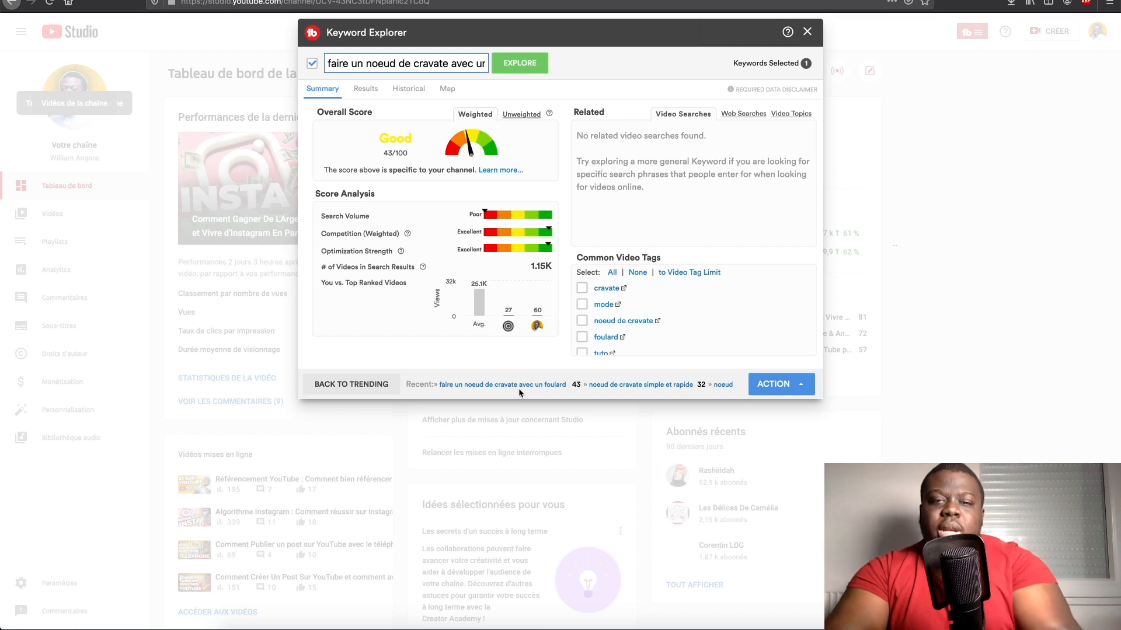
Explore the keyword "ps5 vs xbox series x", and extend it to the suggestion "ps5 vs xbox series x laquelle choisir".
click(354, 64)
text(ps5)
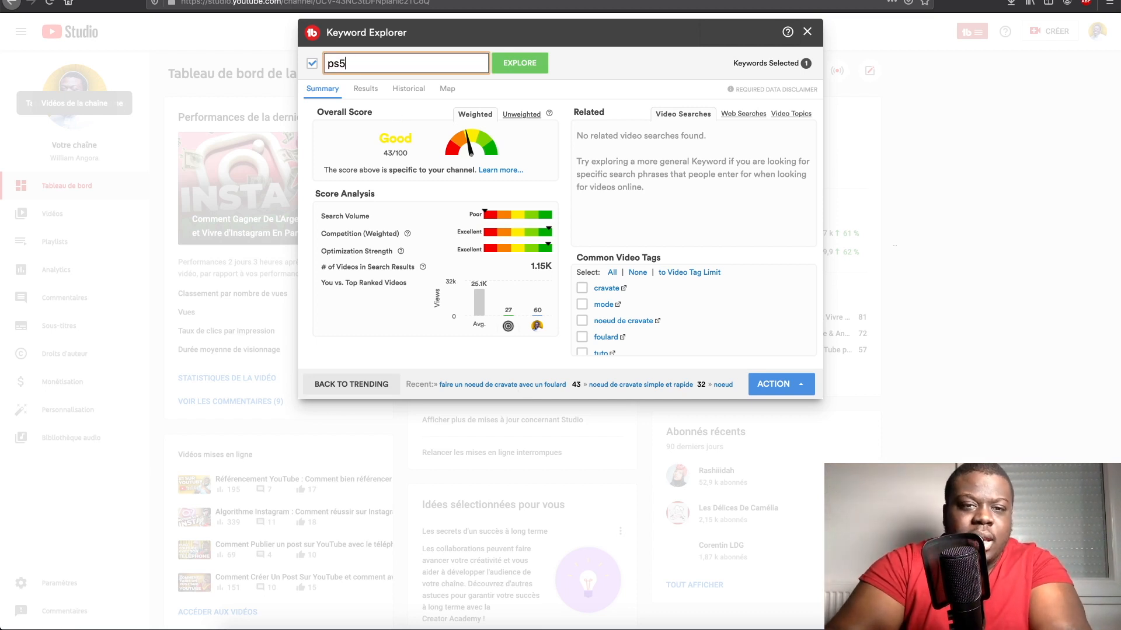
text( vs)
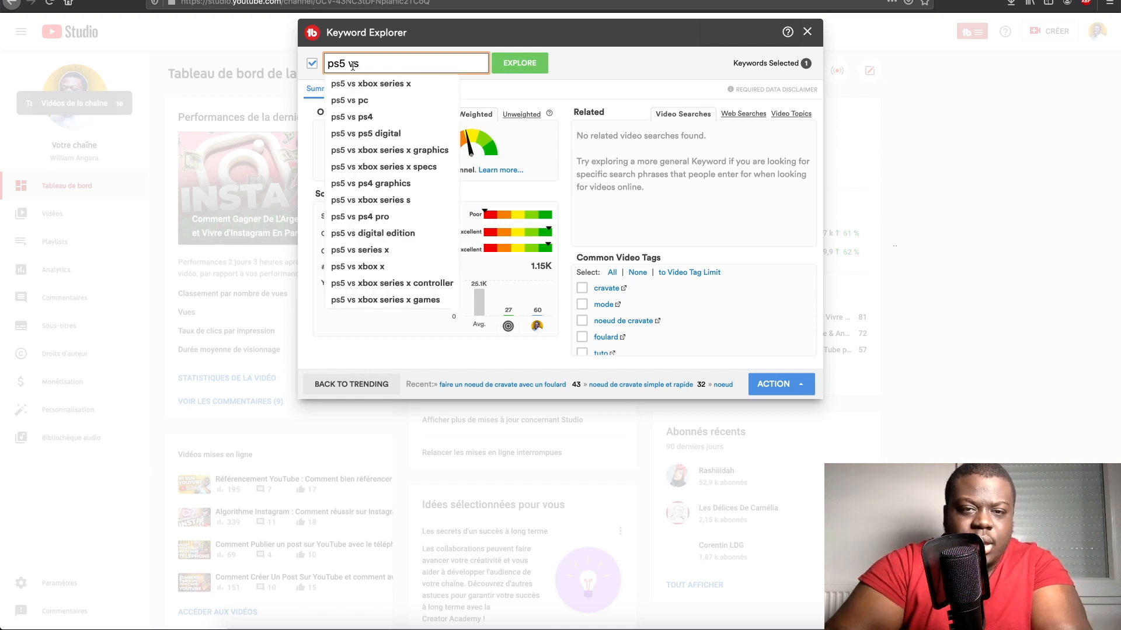
click(357, 86)
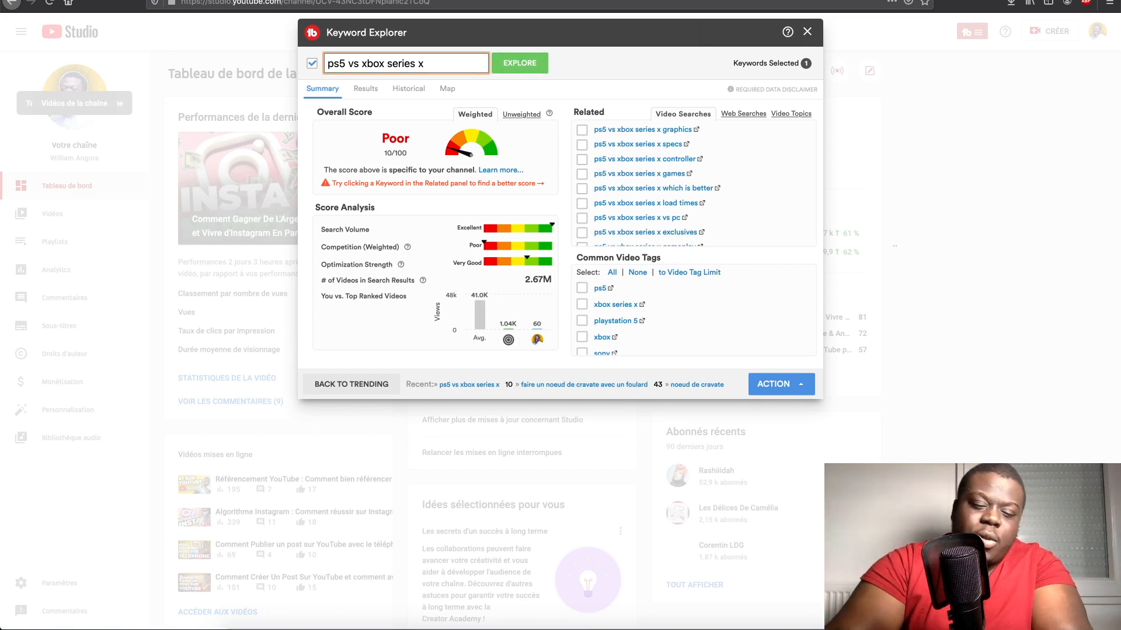
text(la)
click(432, 133)
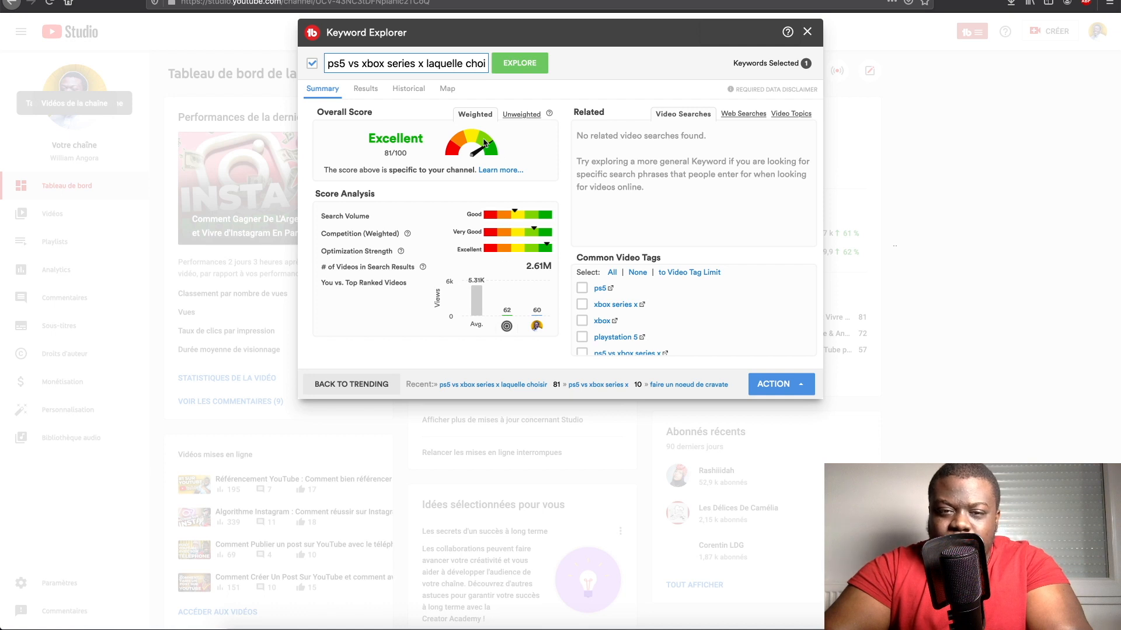
Compare the unweighted and weighted overall scores for "ps5 vs xbox series x laquelle choisir", finishing on the weighted score.
click(522, 115)
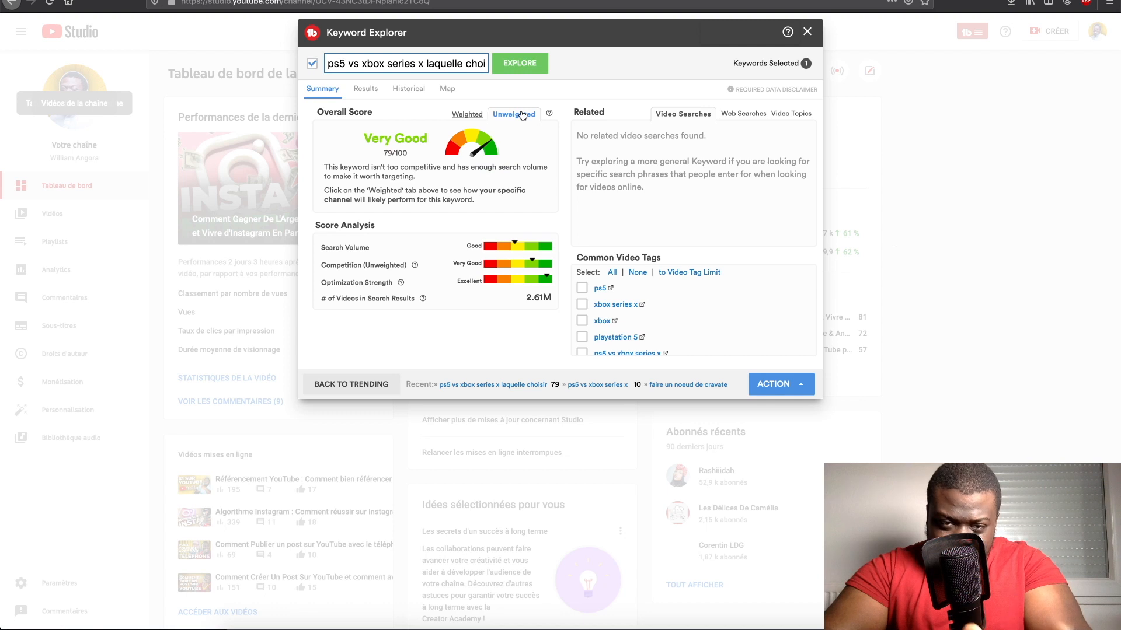
click(476, 116)
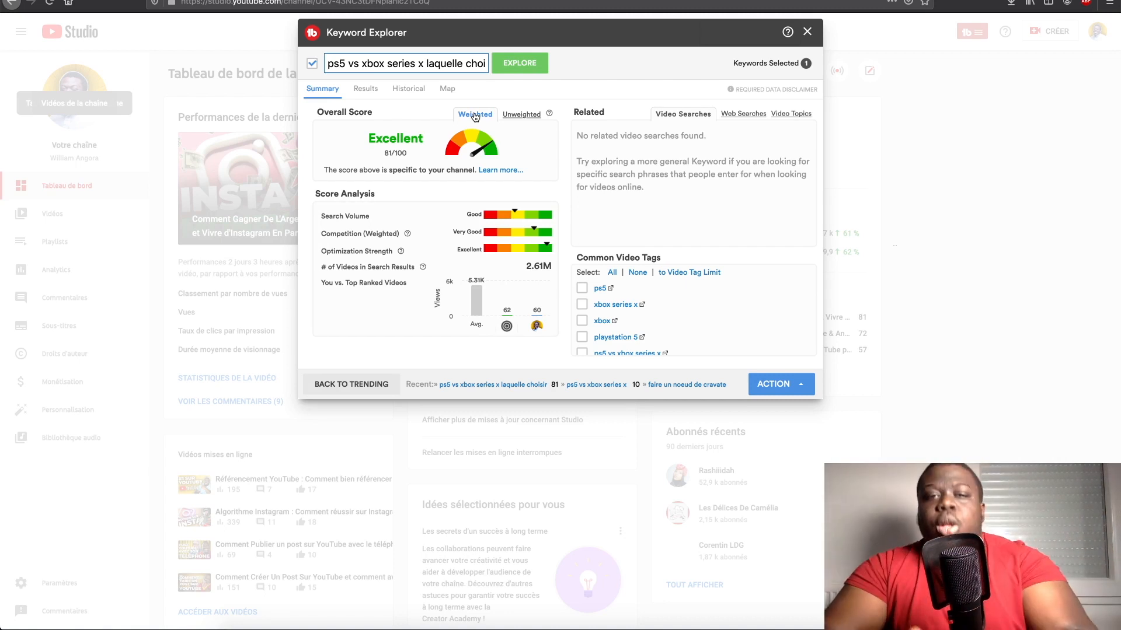
click(404, 63)
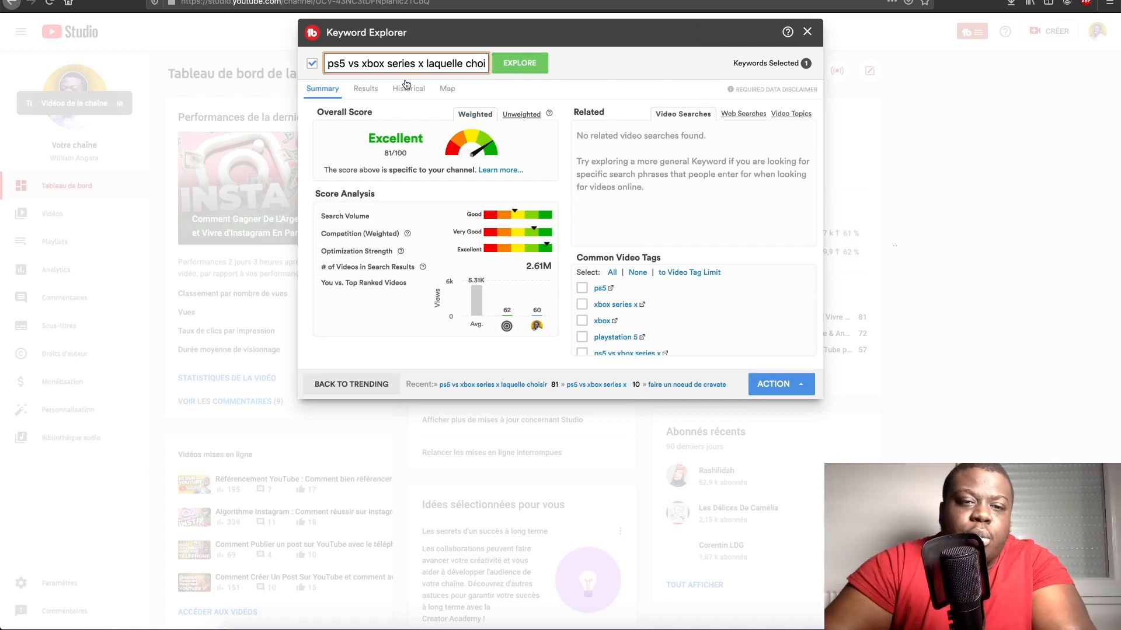
Copy the keyword "ps5 vs xbox series x laquelle choisir" to the clipboard.
key(super+a)
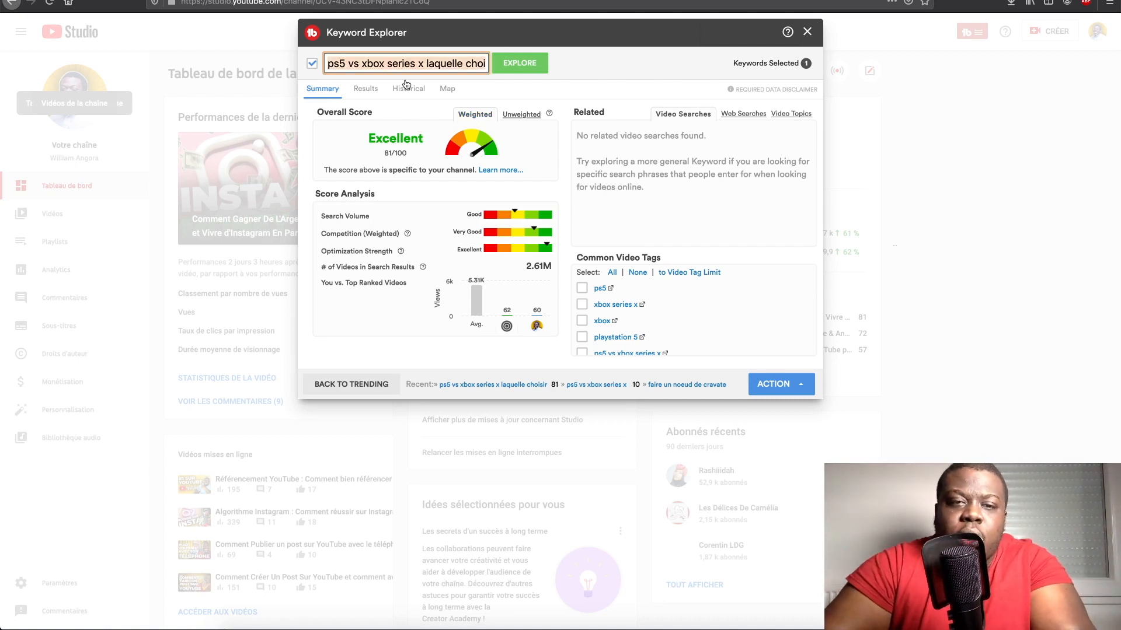
click(799, 385)
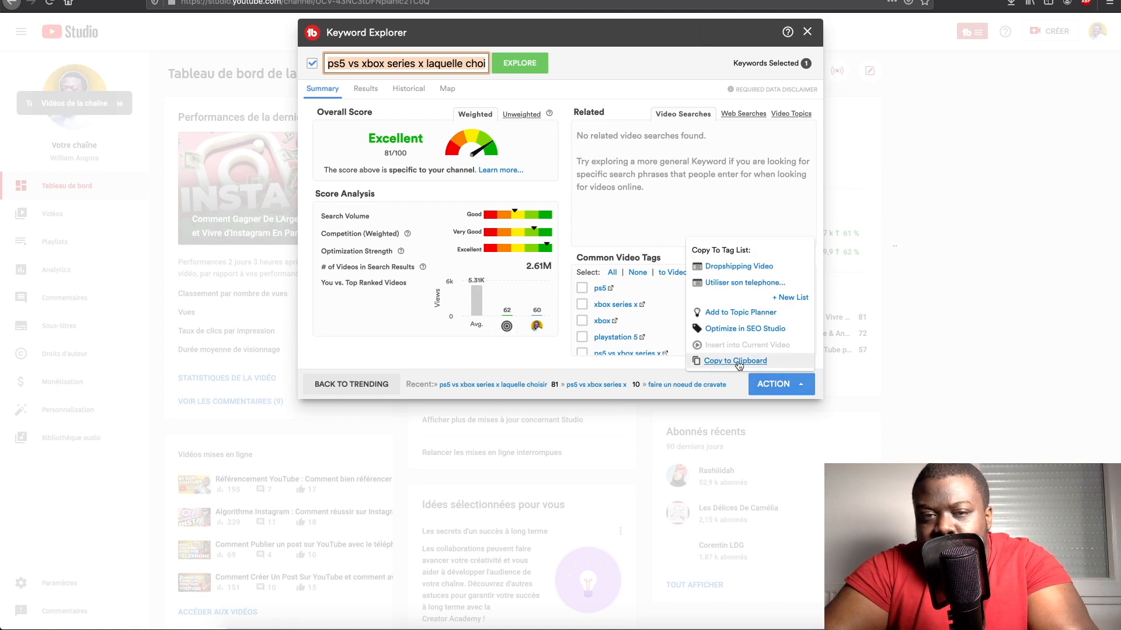
click(468, 63)
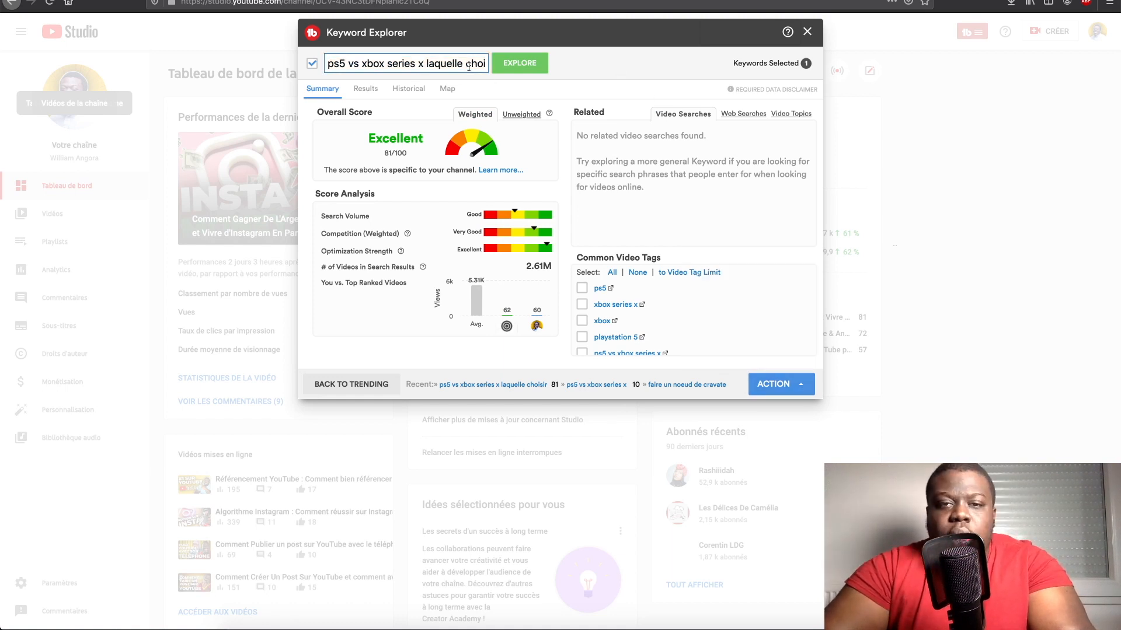
key(super+a)
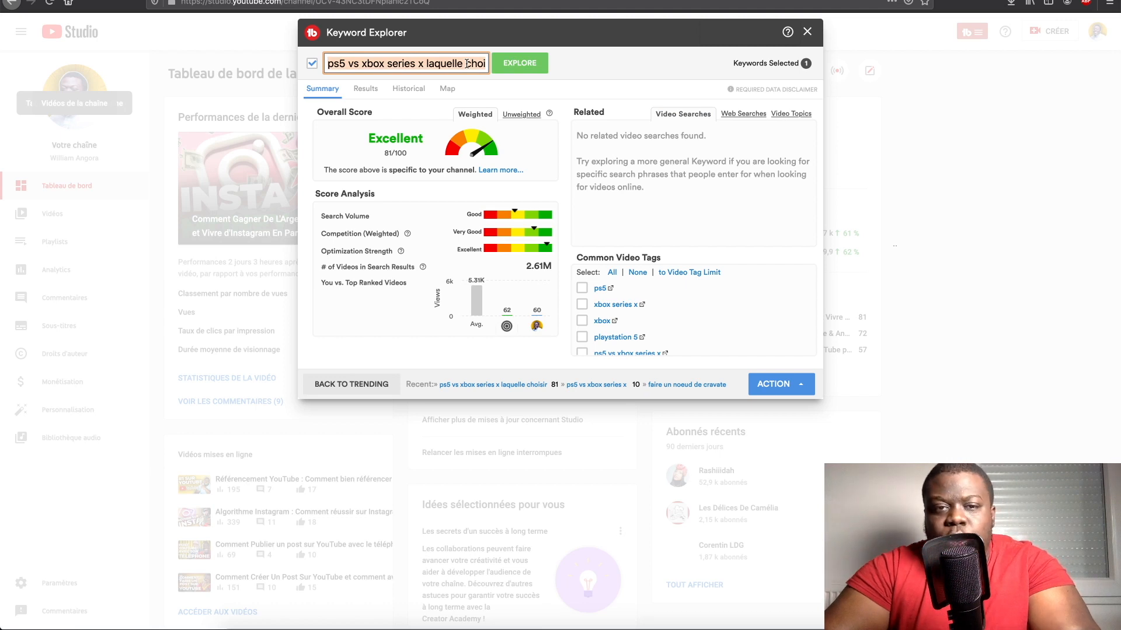
Examine the top-ranking search results for "ps5 vs xbox series x laquelle choisir", comparing their titles and view counts.
click(367, 91)
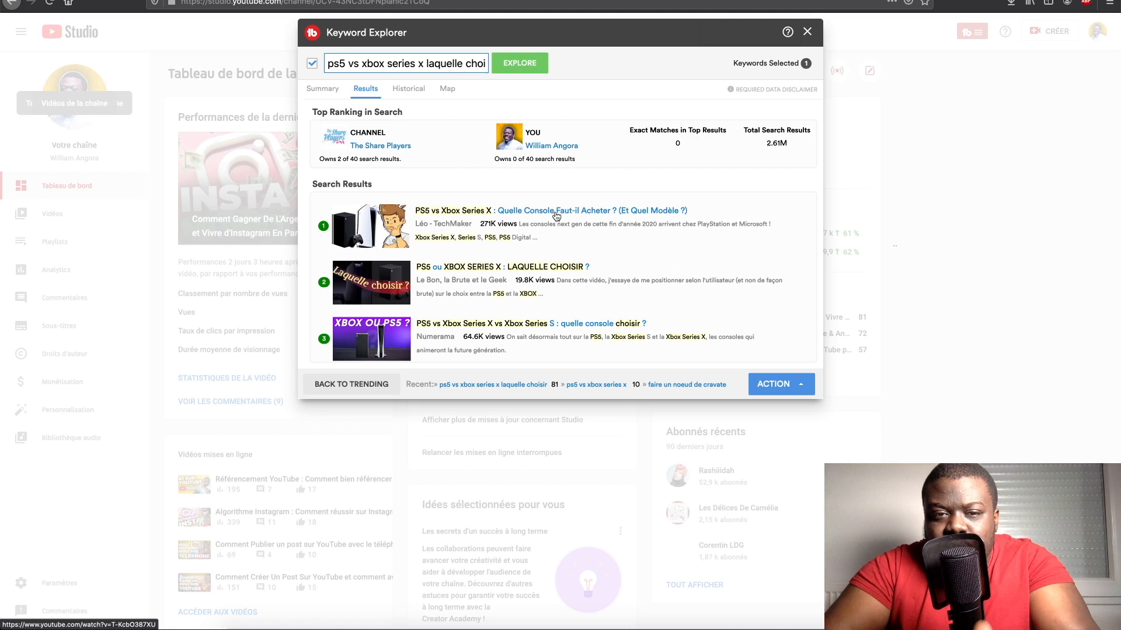
scroll(556, 216, down, 2)
scroll(557, 216, up, 2)
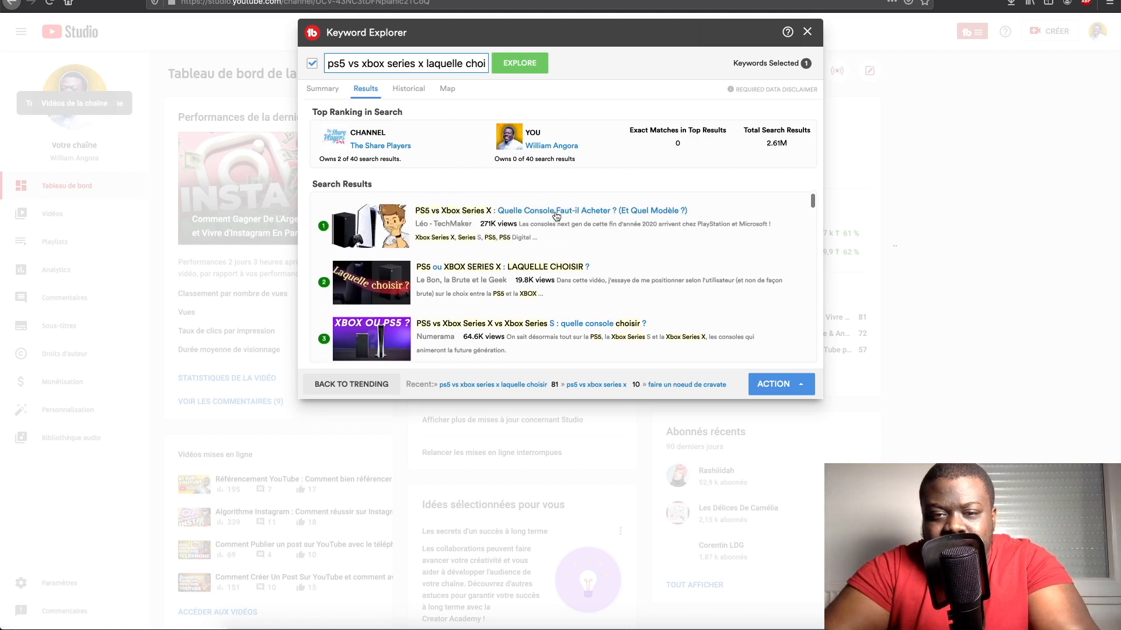
scroll(556, 216, down, 4)
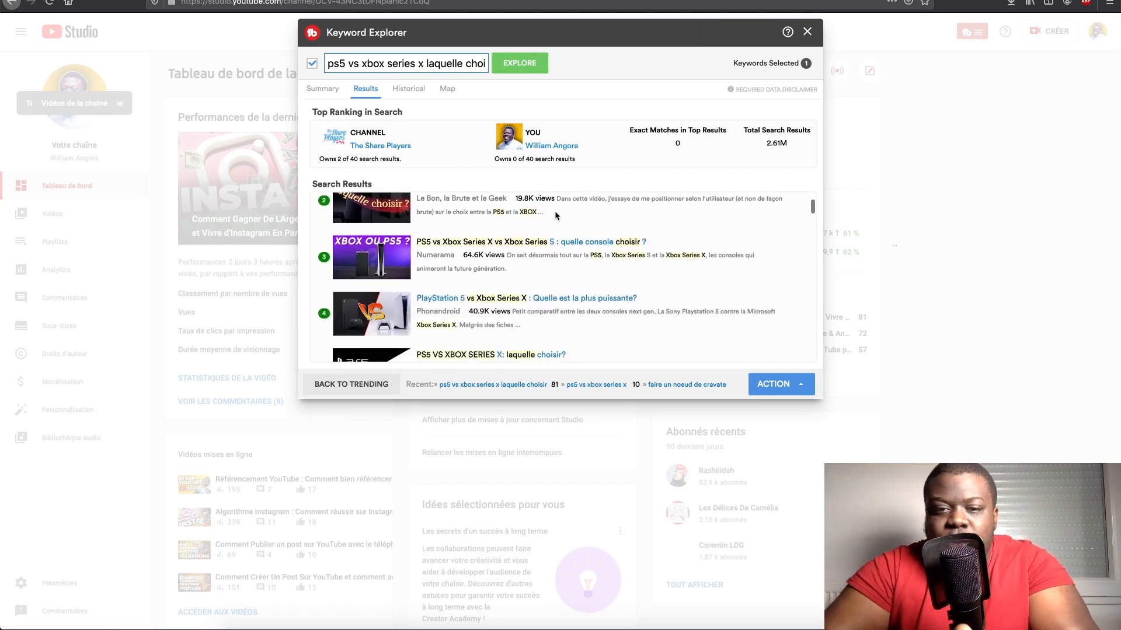
scroll(555, 211, down, 4)
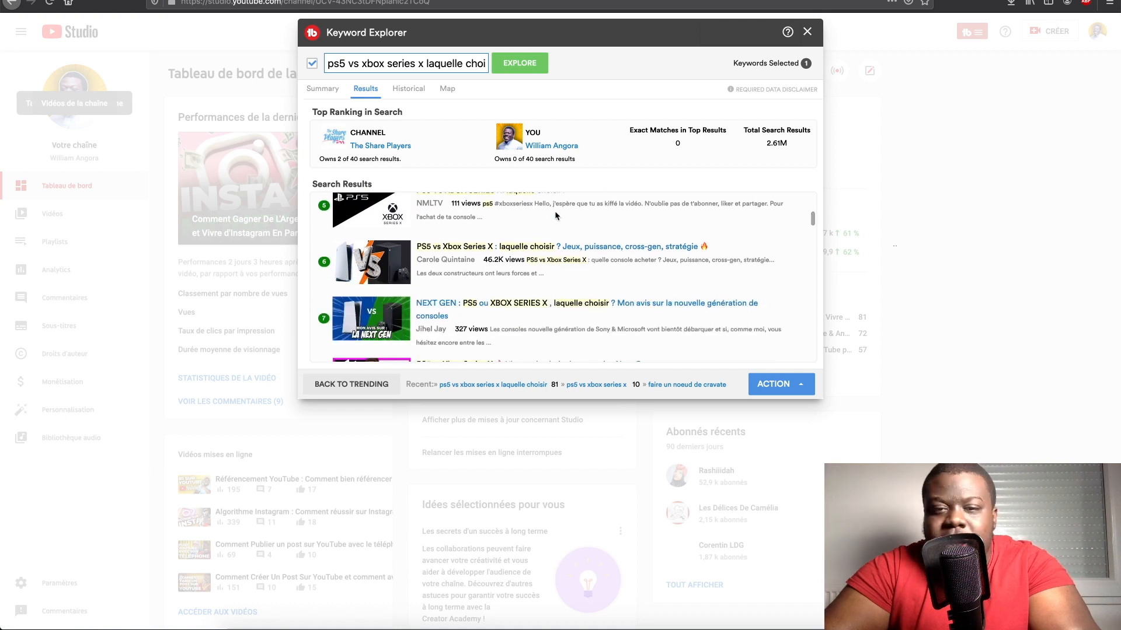
scroll(557, 216, up, 1)
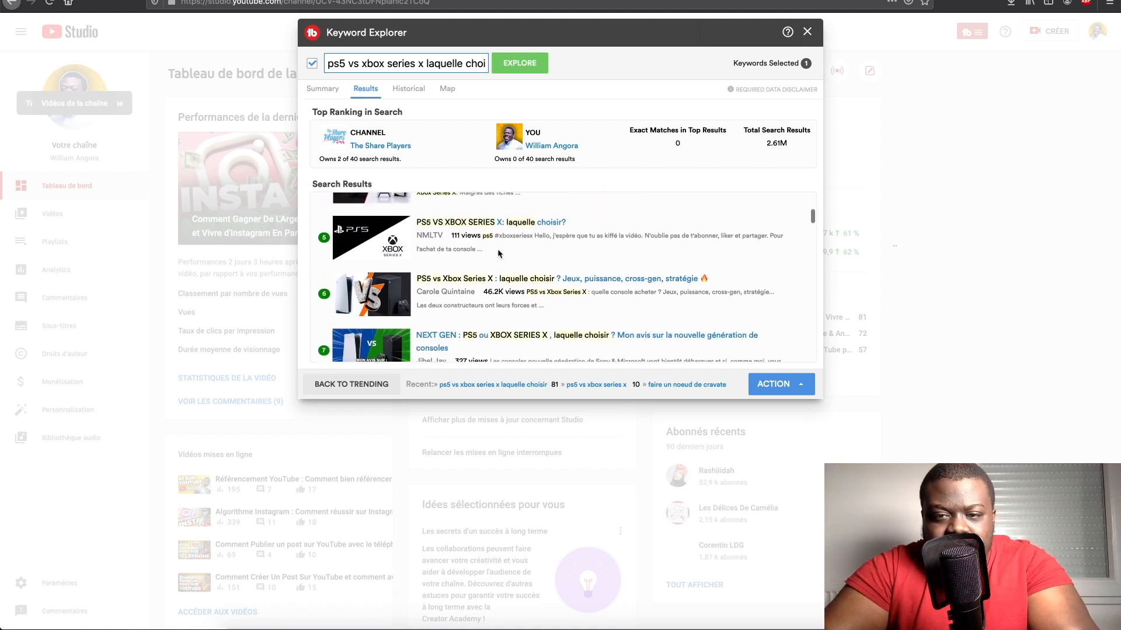
scroll(497, 270, down, 3)
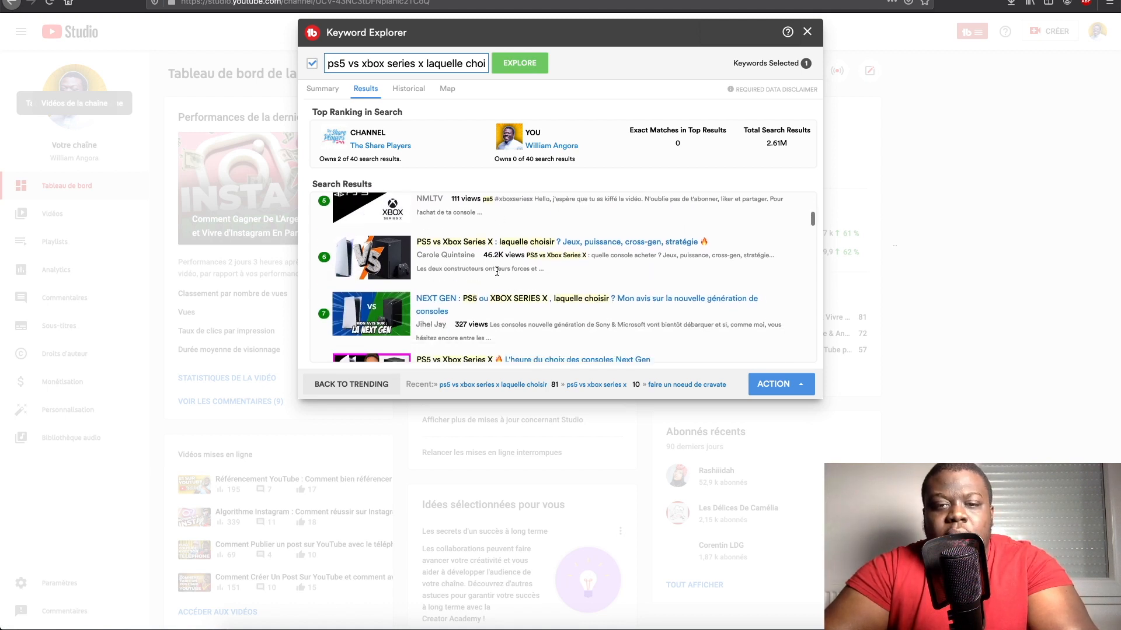
scroll(496, 271, down, 6)
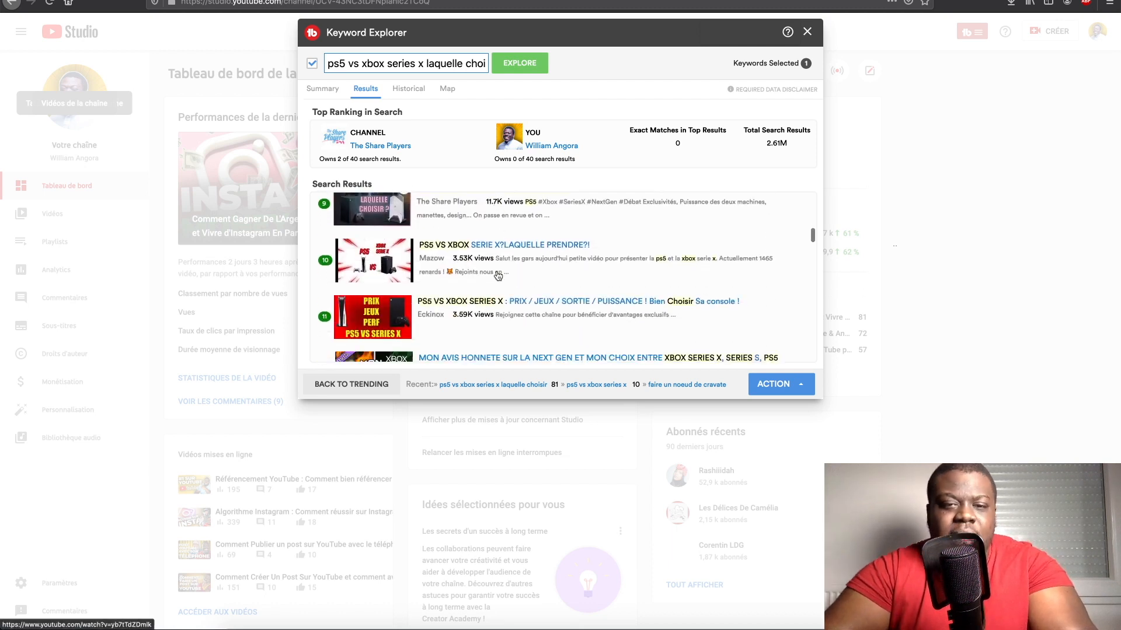
scroll(498, 275, up, 3)
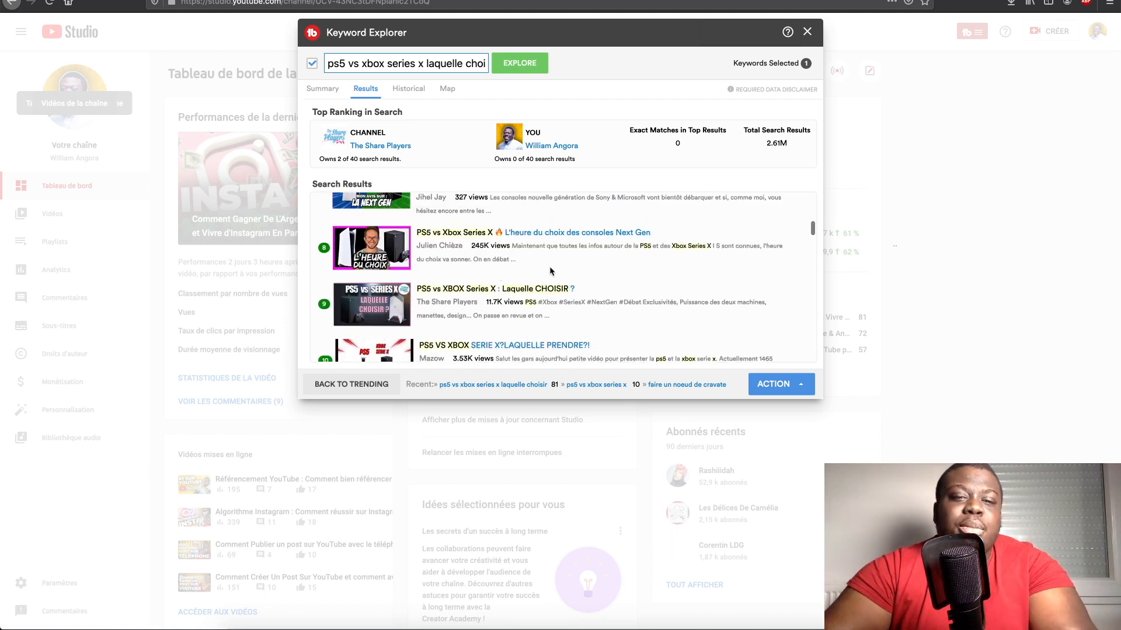
scroll(551, 271, up, 10)
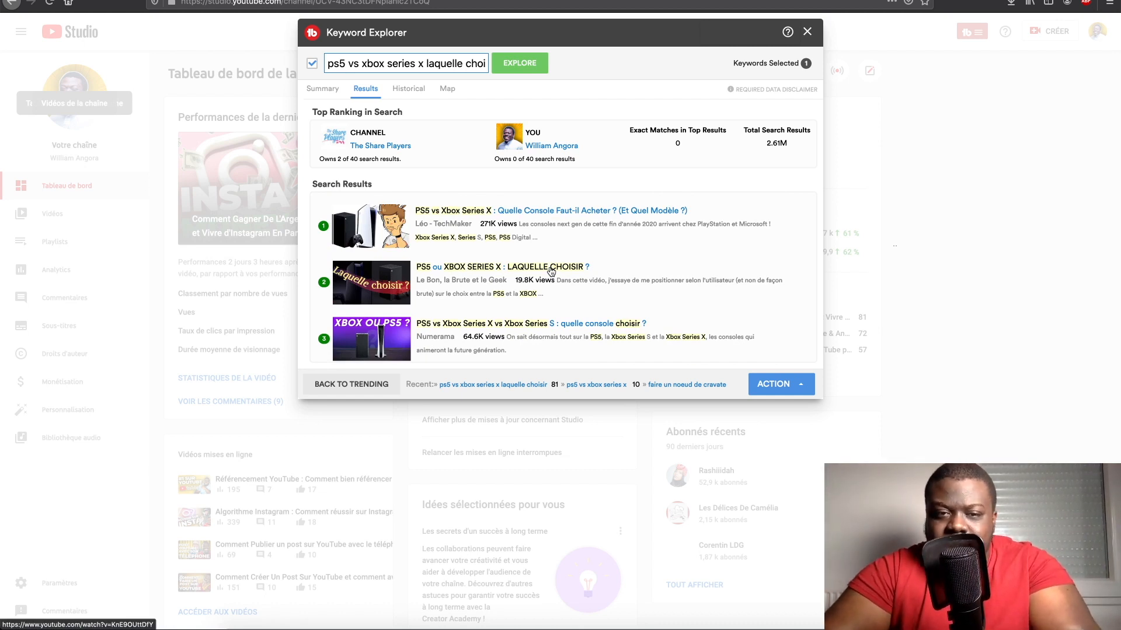
Start a new SEO Studio optimization with the target keyword "ps5 vs xbox series x laquelle choisir".
click(973, 33)
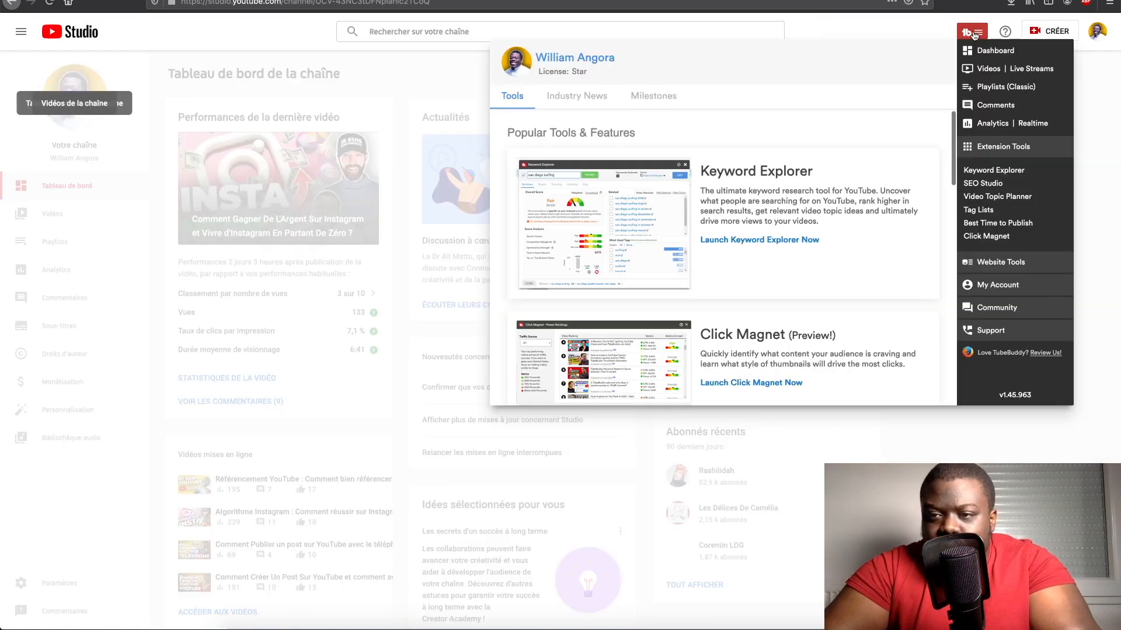
click(976, 187)
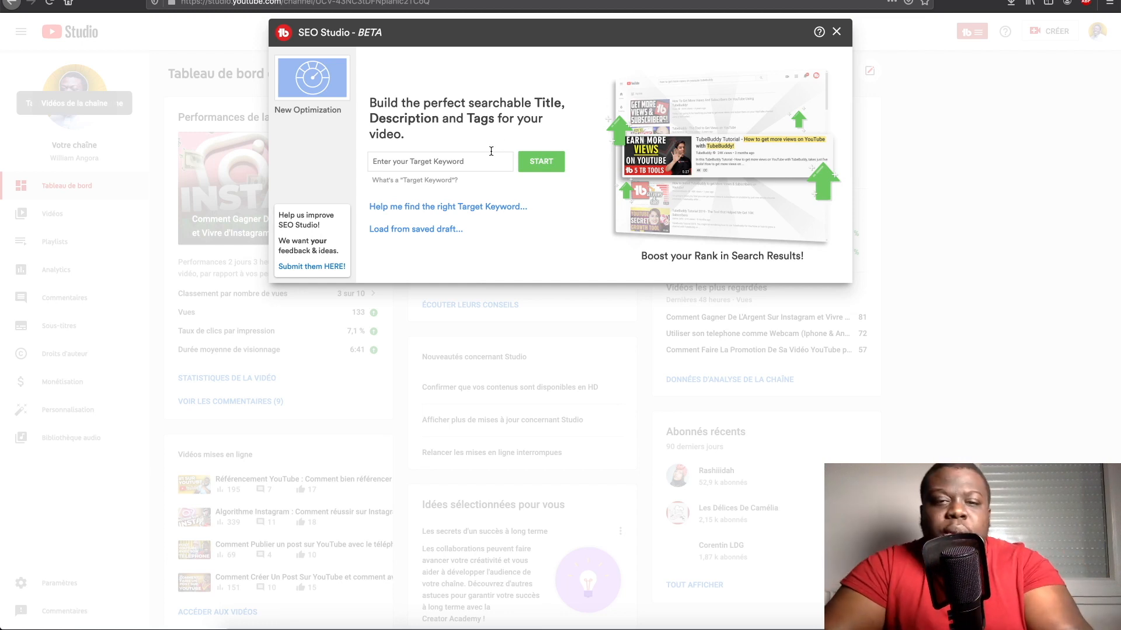
key(super+v)
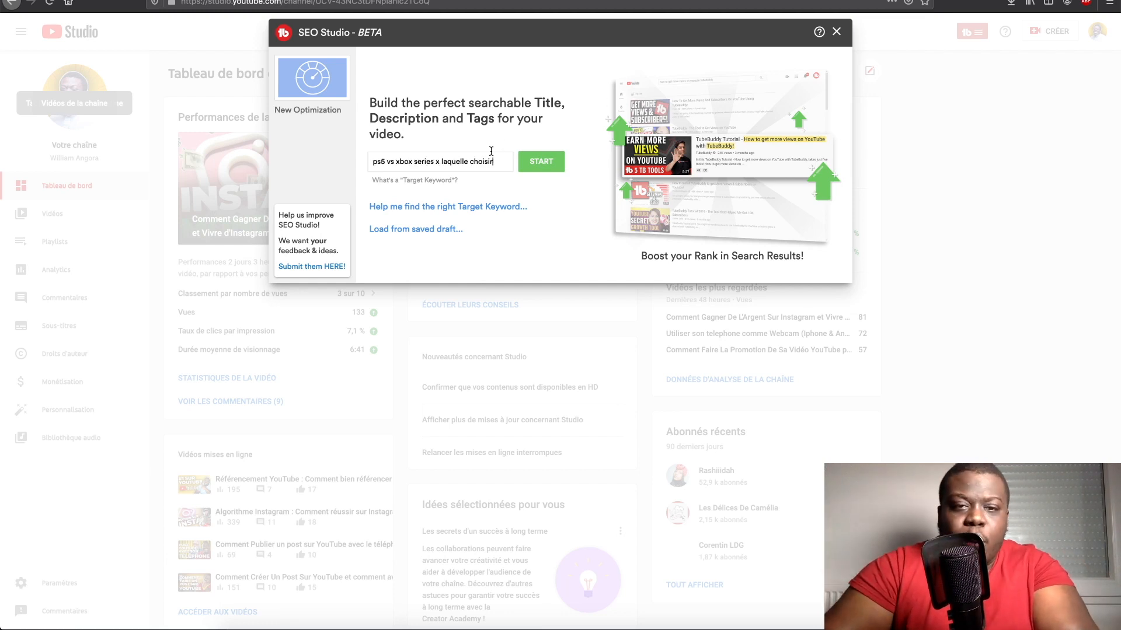
click(559, 164)
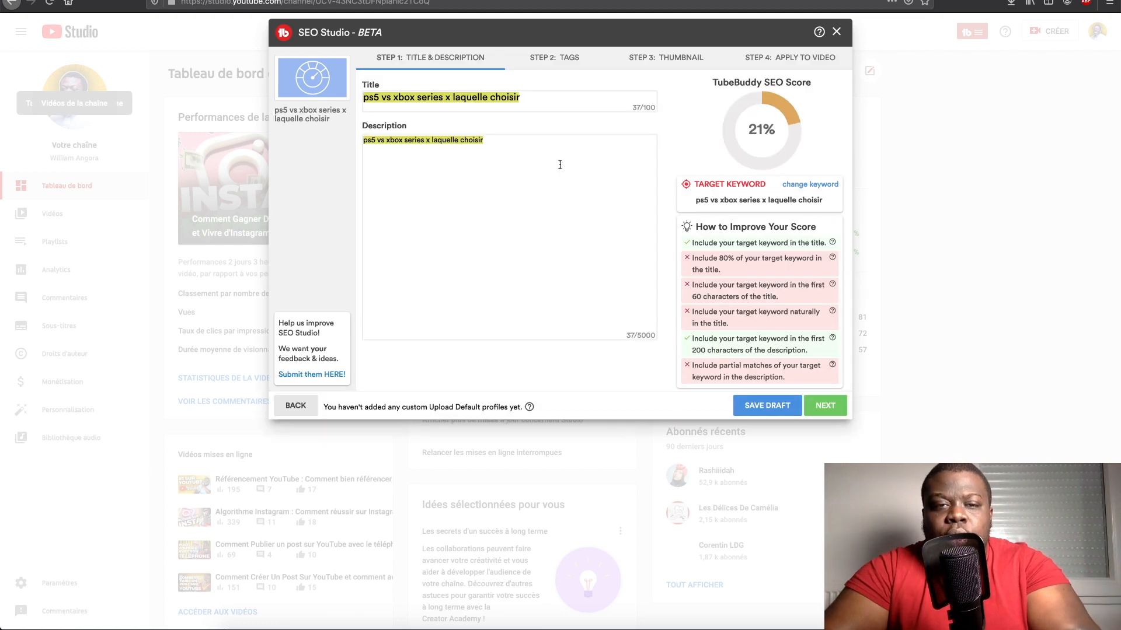
Set the video title to "Ps5 Vs Xbox Series X : Laquelle Choisir Parmi Les Next Gen ?".
click(367, 97)
key(BackSpace)
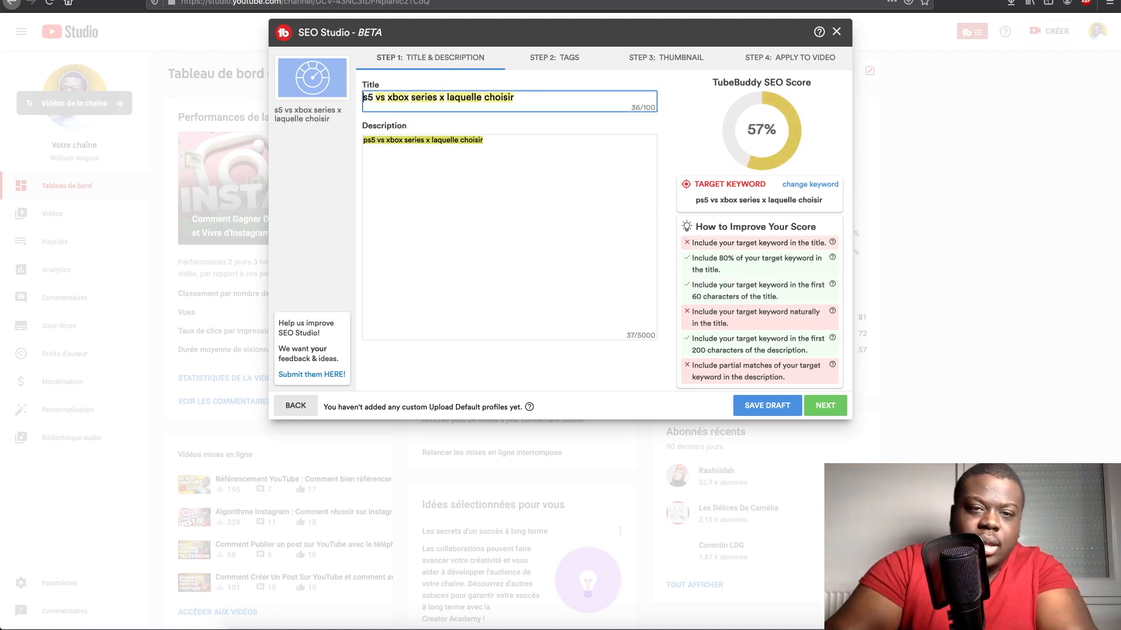
text(p)
key(super+a)
key(super+v)
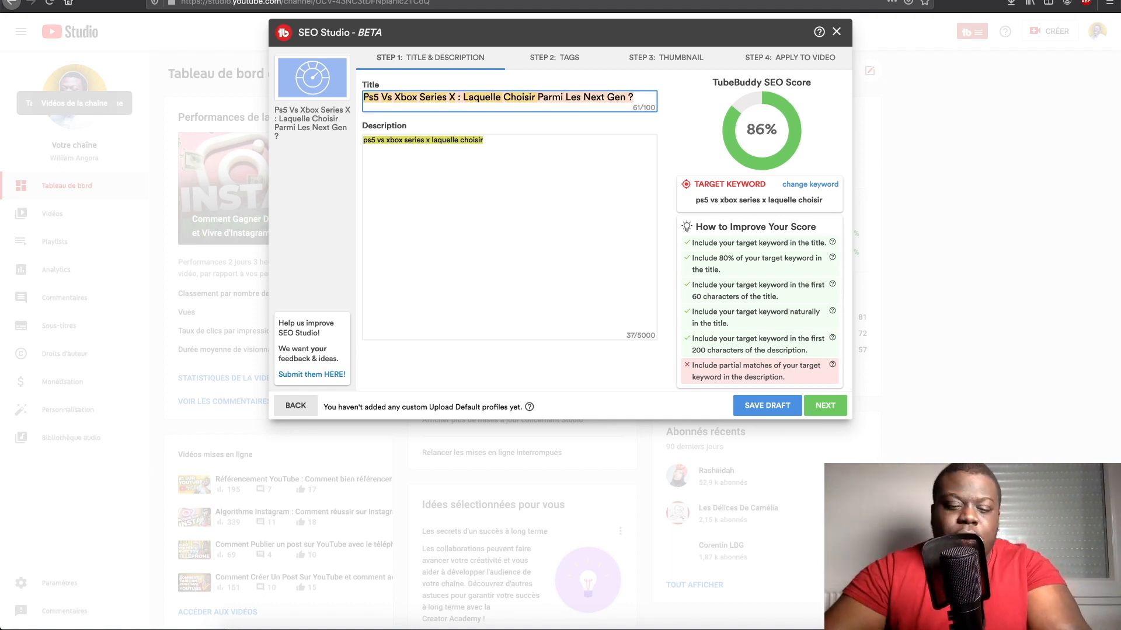
key(Tab)
key(shift+Tab)
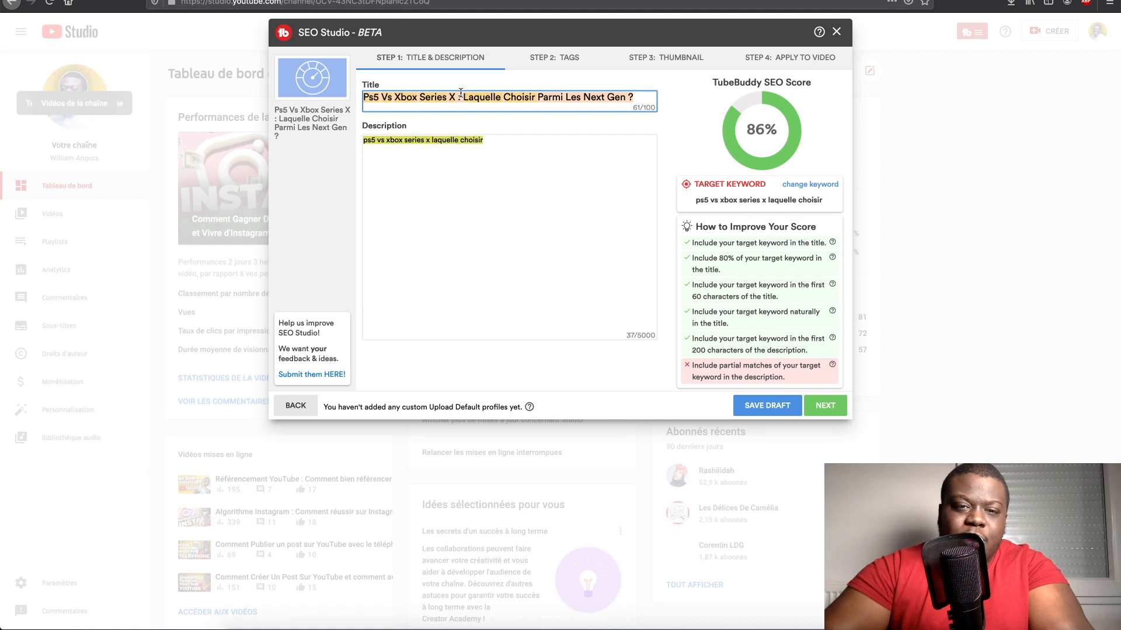
Replace the description with the title and an intro on choosing a Next Gen console for Noel, ending "PS5 VS XBOX SERIES X, laquelle te convient le mieux ?".
click(488, 144)
key(ctrl+a)
key(ctrl+v)
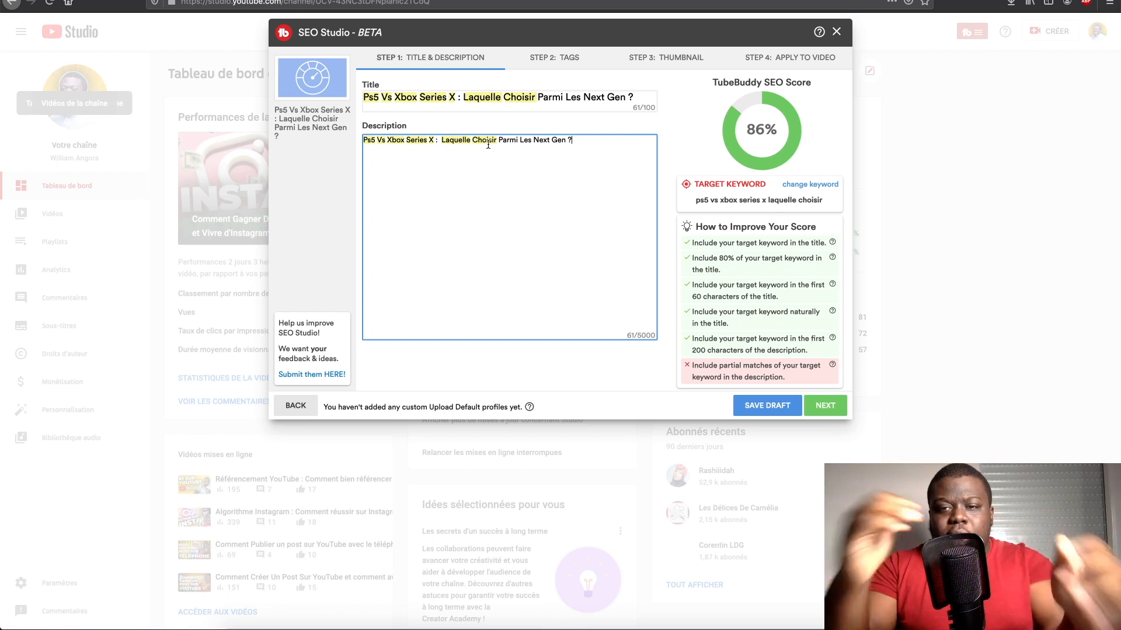
text(Noel approche, et tu t'apprête à choisir une nouvelle console parmi les Next Gen. PS5 VS XBOX SERIES X, laquelle te convient le mieux ?)
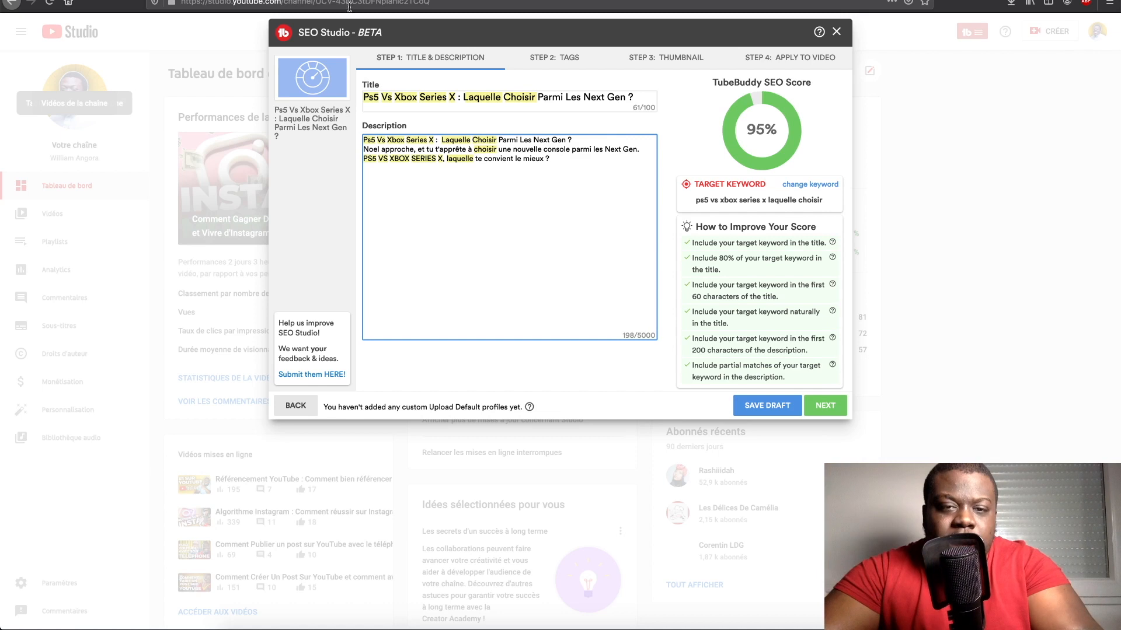
triple_click(536, 97)
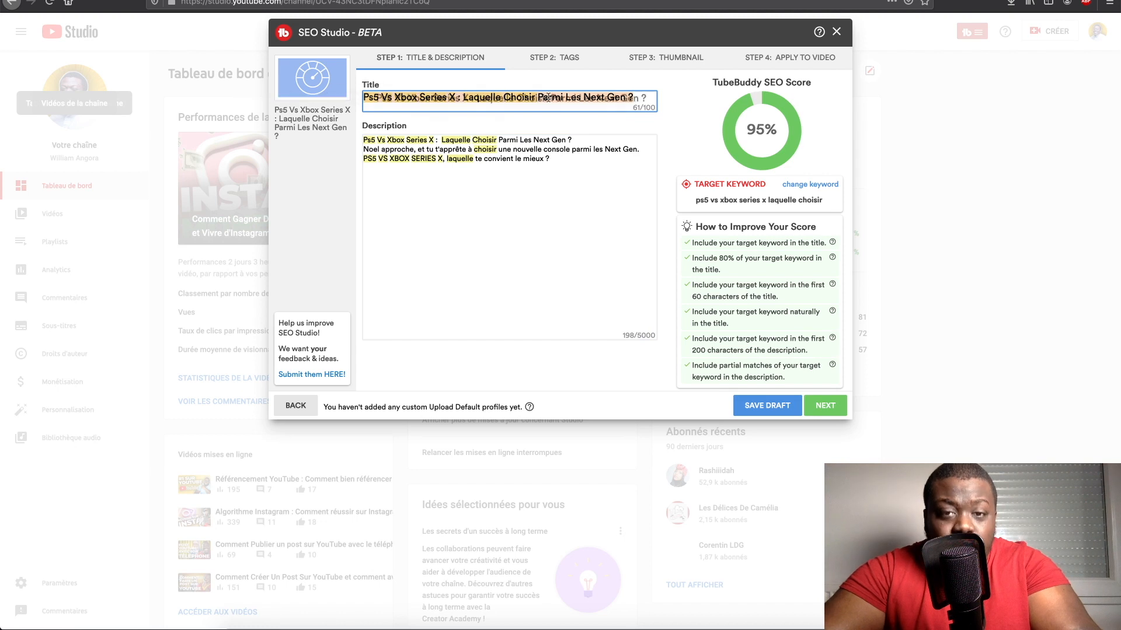
click(579, 98)
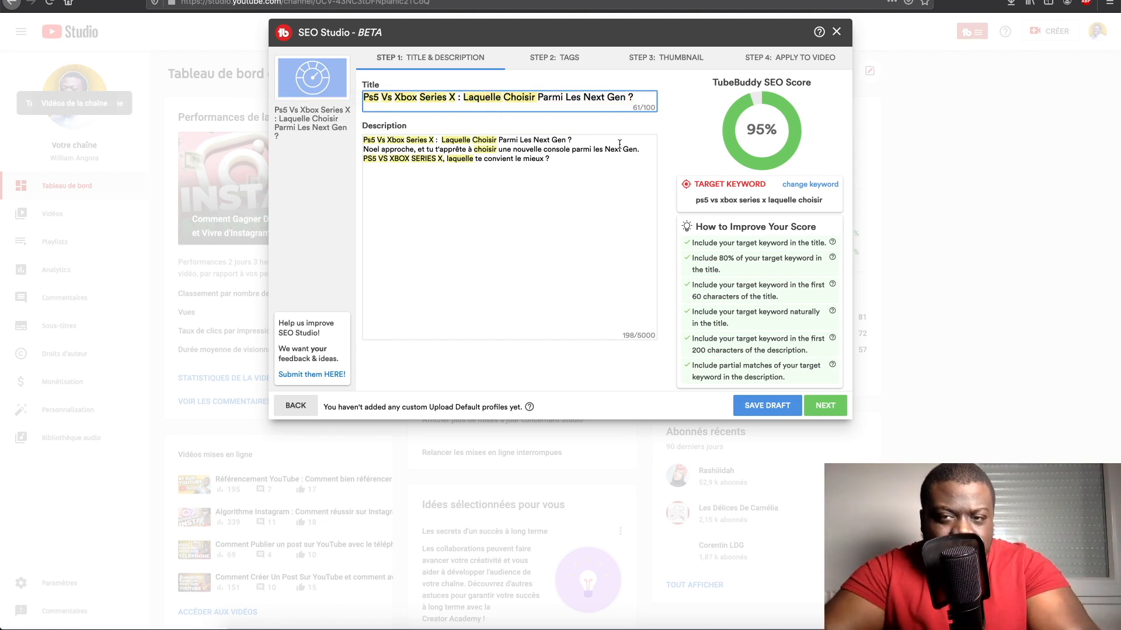
click(752, 130)
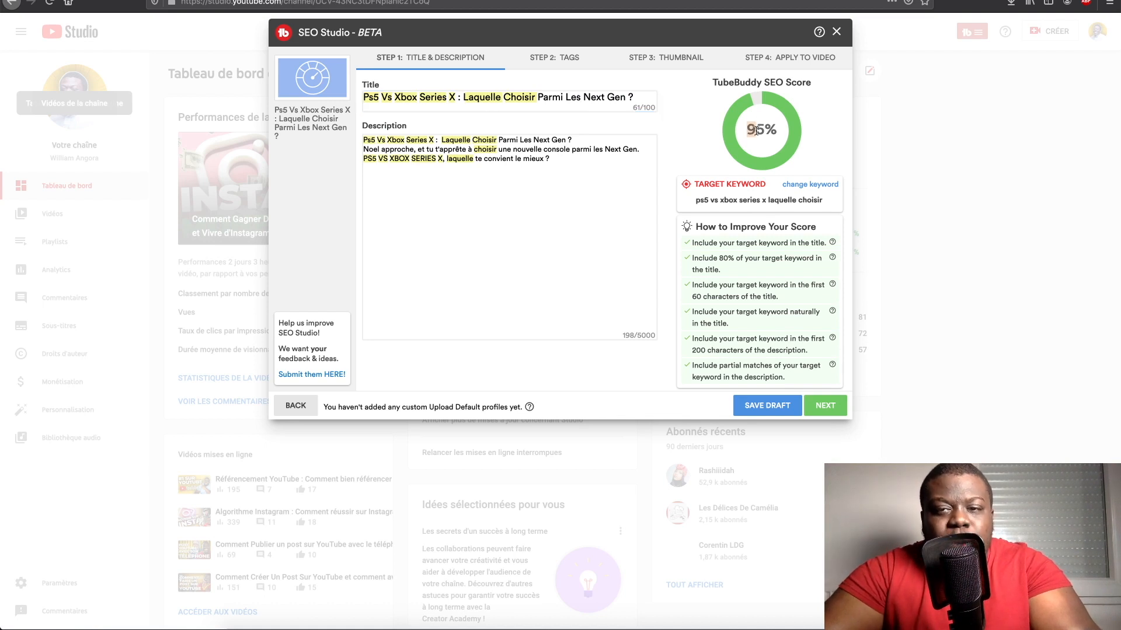
Separate the description's title line and intro paragraph with a blank line, and delete the unfinished draft sentence below them.
click(557, 168)
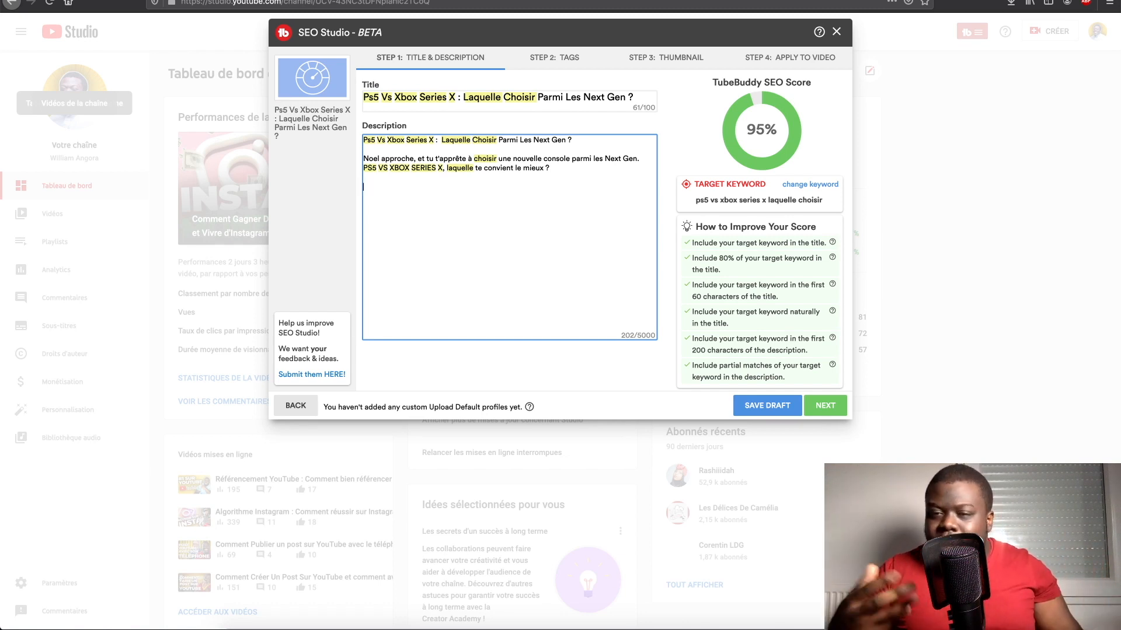
key(BackSpace)
key(BackSpace)
key(BackSpace)
key(BackSpace)
key(BackSpace)
key(BackSpace)
key(BackSpace)
key(BackSpace)
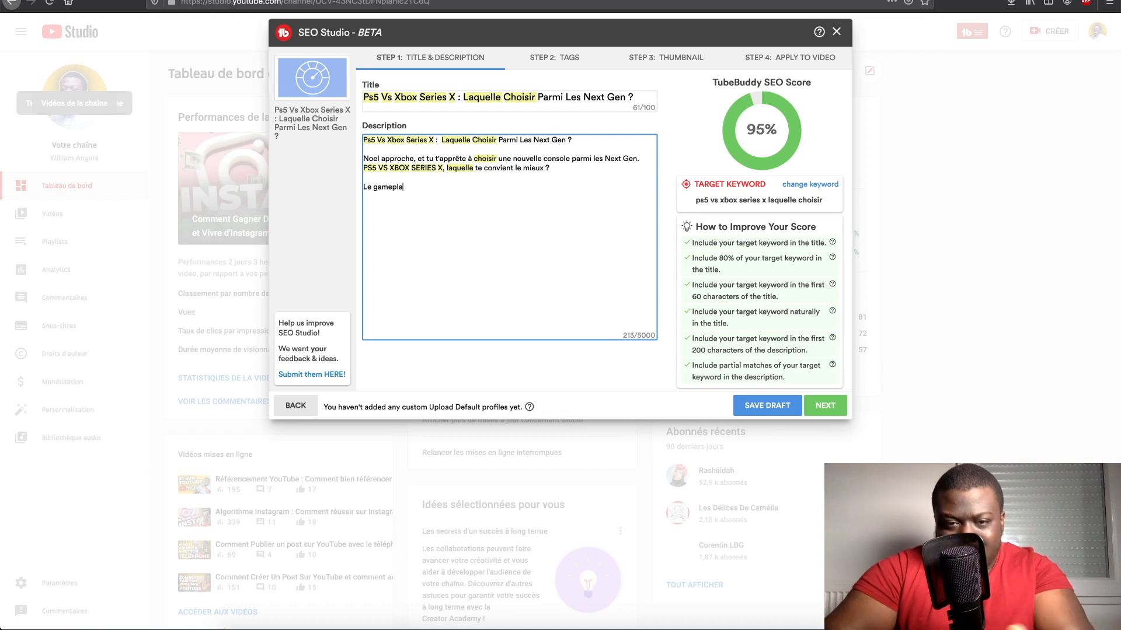
key(BackSpace)
key(BackSpace)
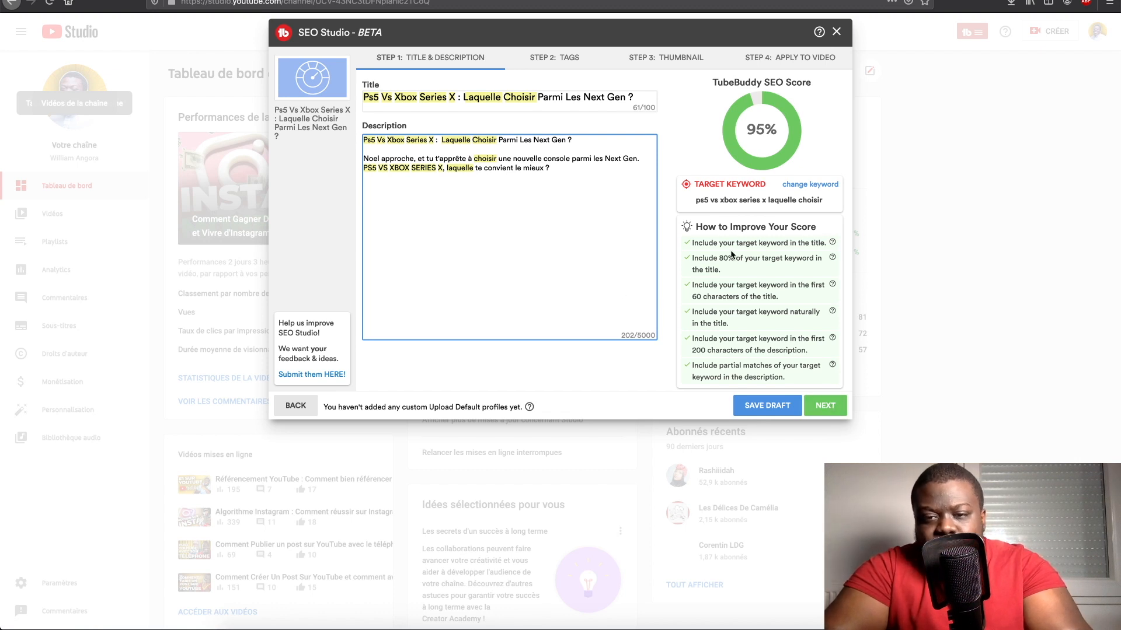
Review the score-improvement checklist for how the target keyword is used in the title and description.
drag(708, 246, 746, 243)
click(749, 241)
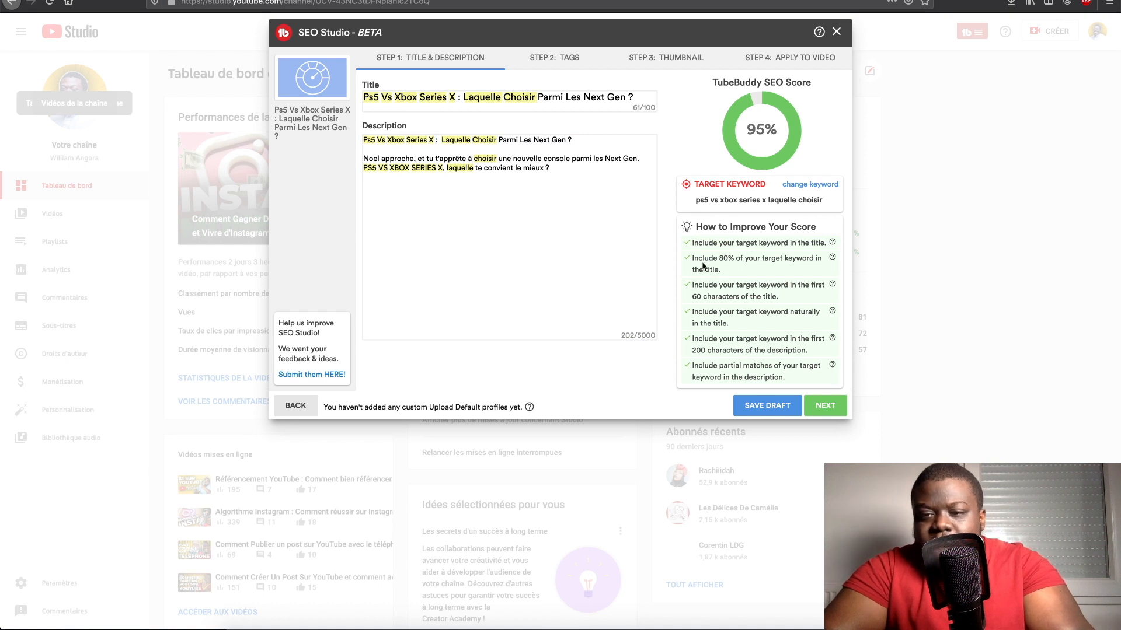
drag(697, 258, 761, 261)
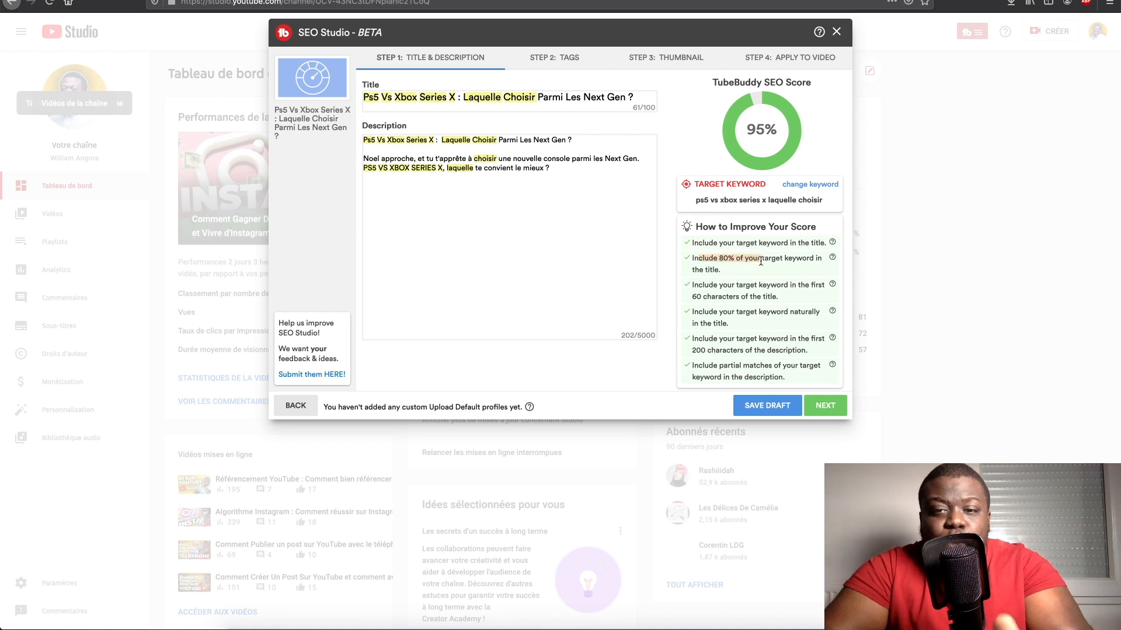
drag(698, 285, 767, 302)
click(767, 303)
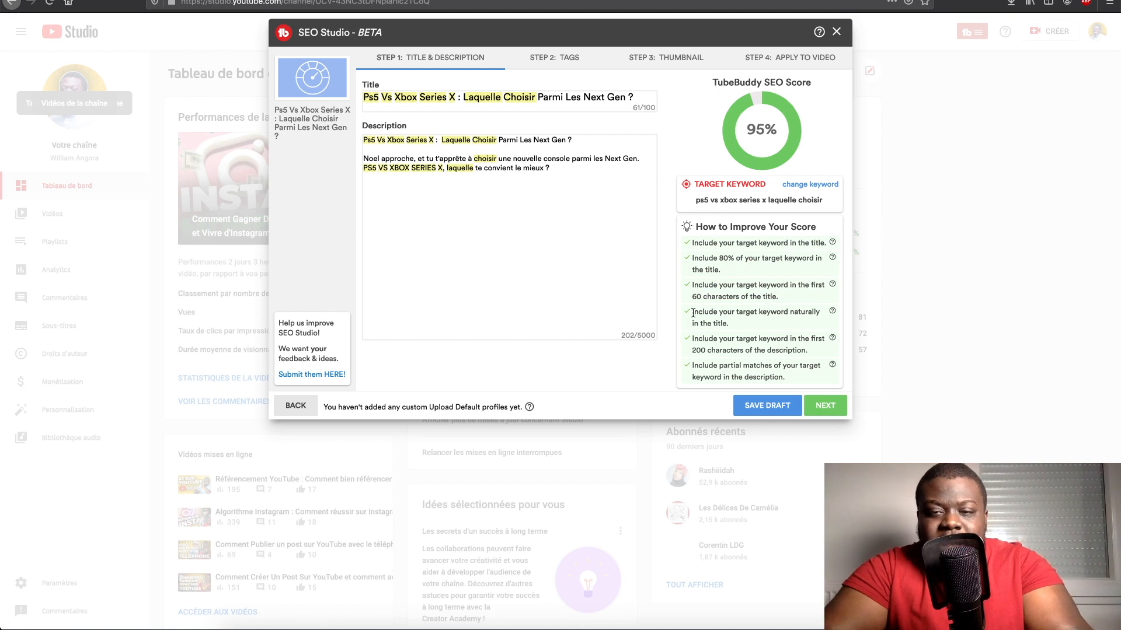
drag(700, 313, 755, 325)
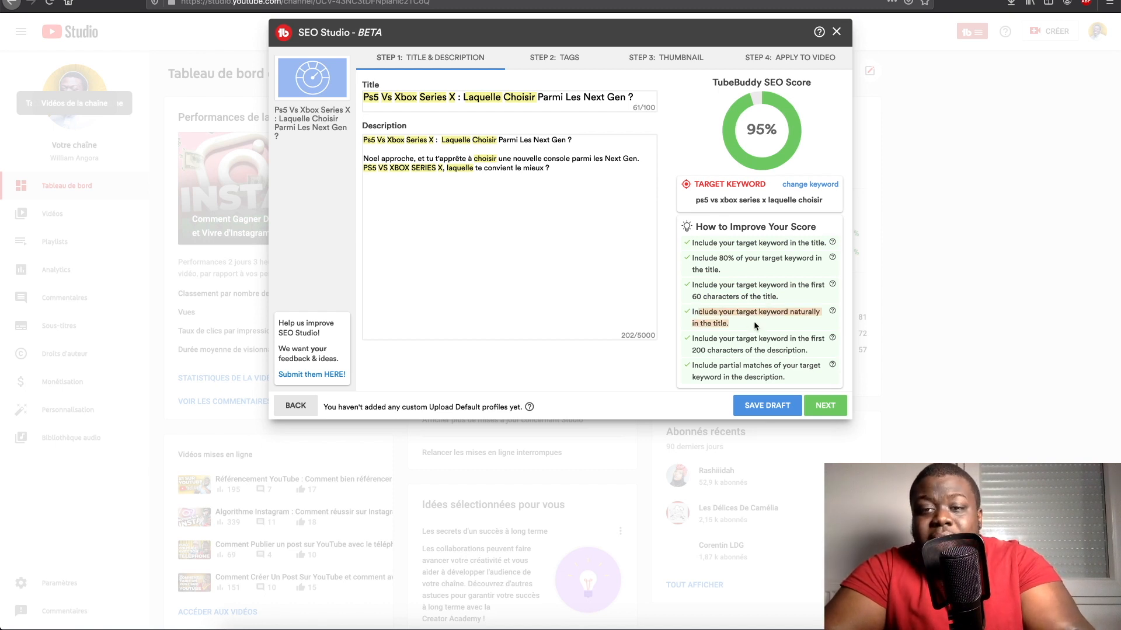
click(755, 321)
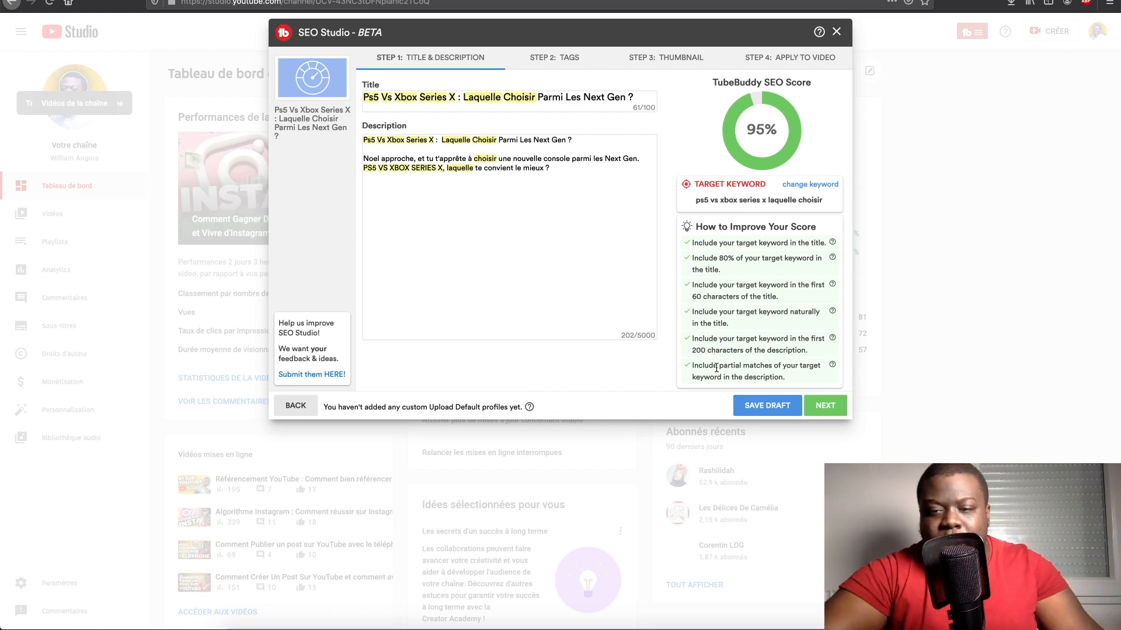
Proceed to the tags stage and add the tags "ps5" and "xbox series x".
click(825, 406)
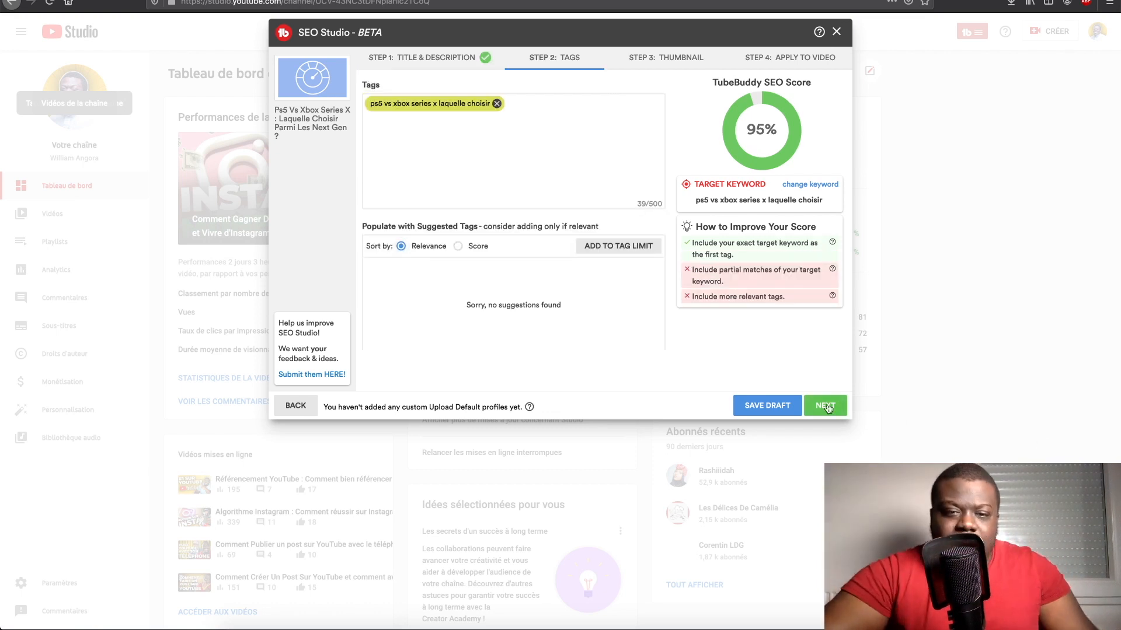
click(540, 121)
text(ps5)
key(Return)
text(xbox)
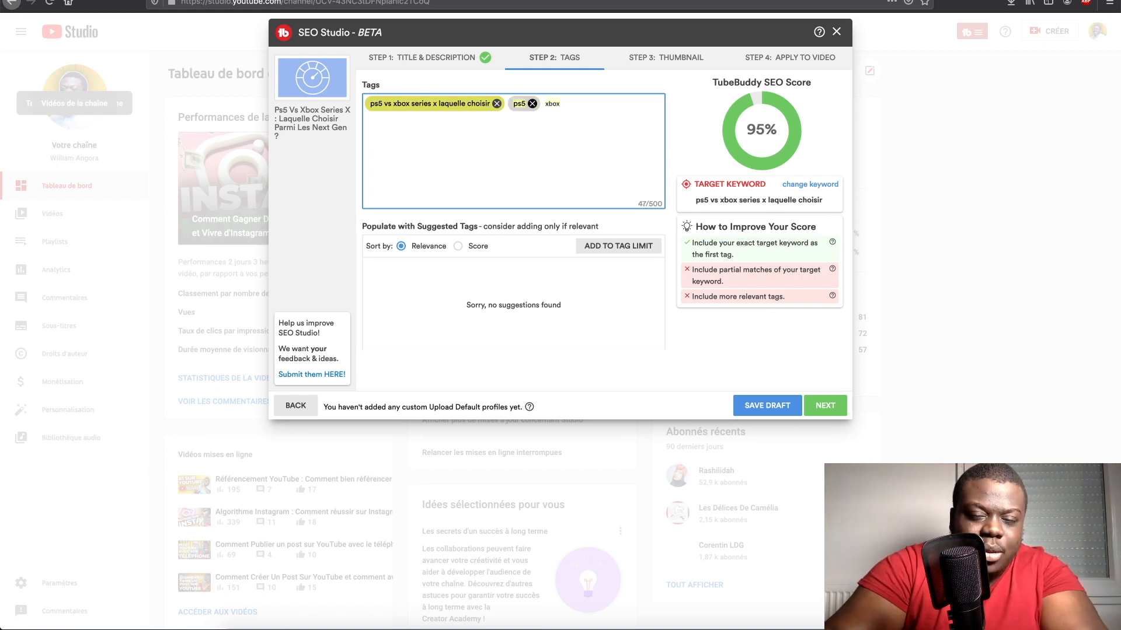
text( serieu)
key(BackSpace)
text(s)
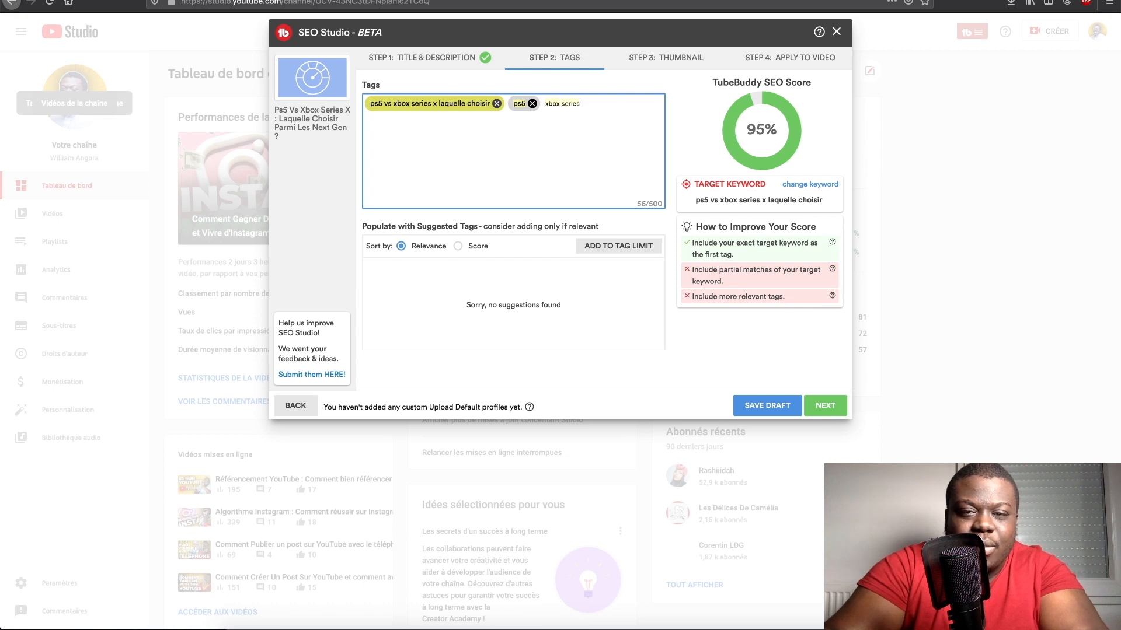
text( x)
key(Return)
Add the tags "console next gen" and "ps5 vs xbox series x".
text(cons)
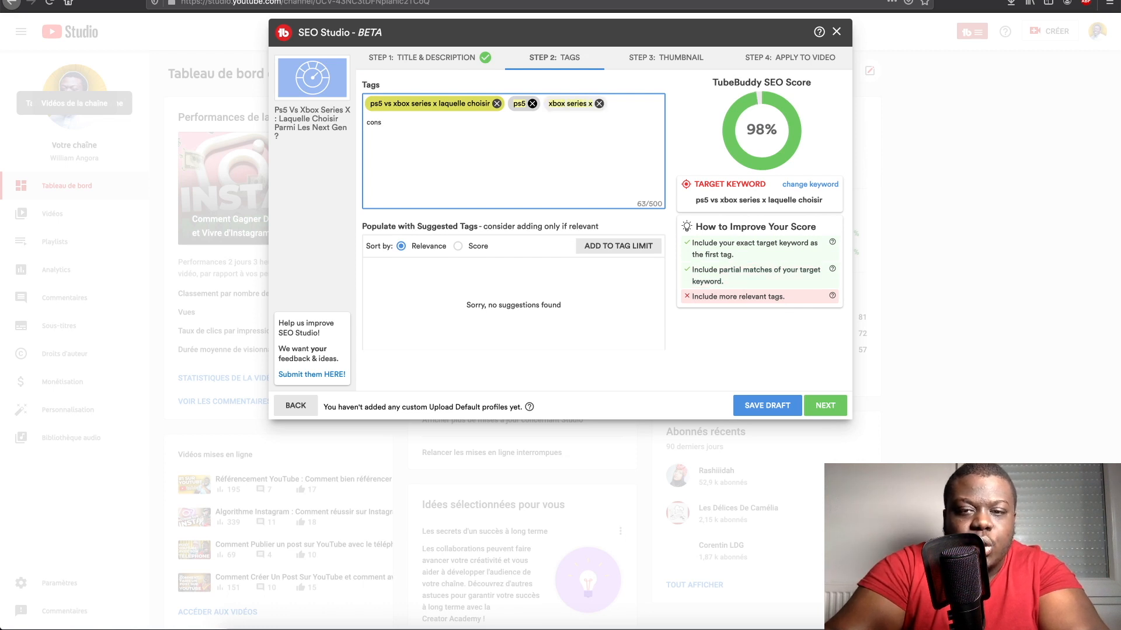
text(iole nes)
key(BackSpace)
text(xt gen)
key(Return)
text(pa)
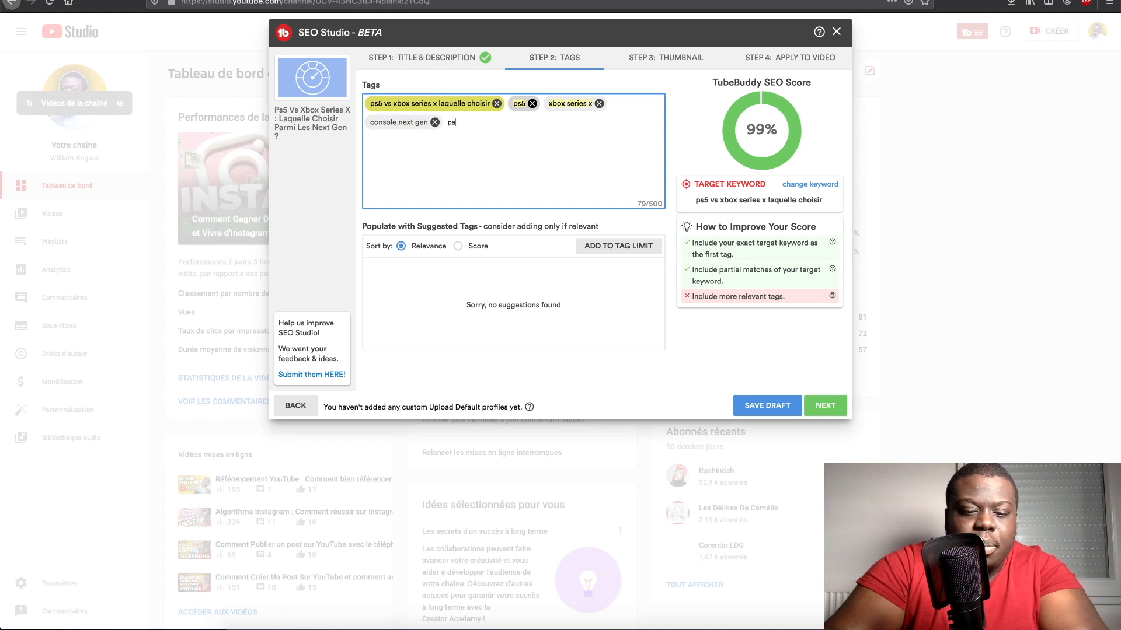
key(BackSpace)
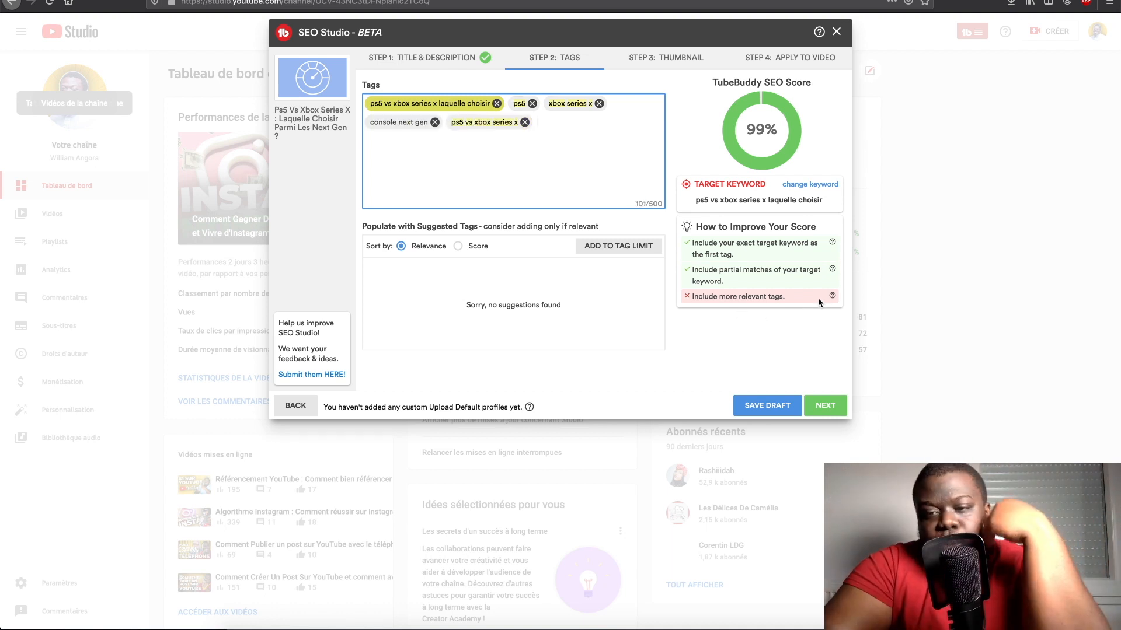
Add the tags "xbox series", "playstation 5", "gameplay ps5" and "gameplay xbox series x".
mouse_move(831, 295)
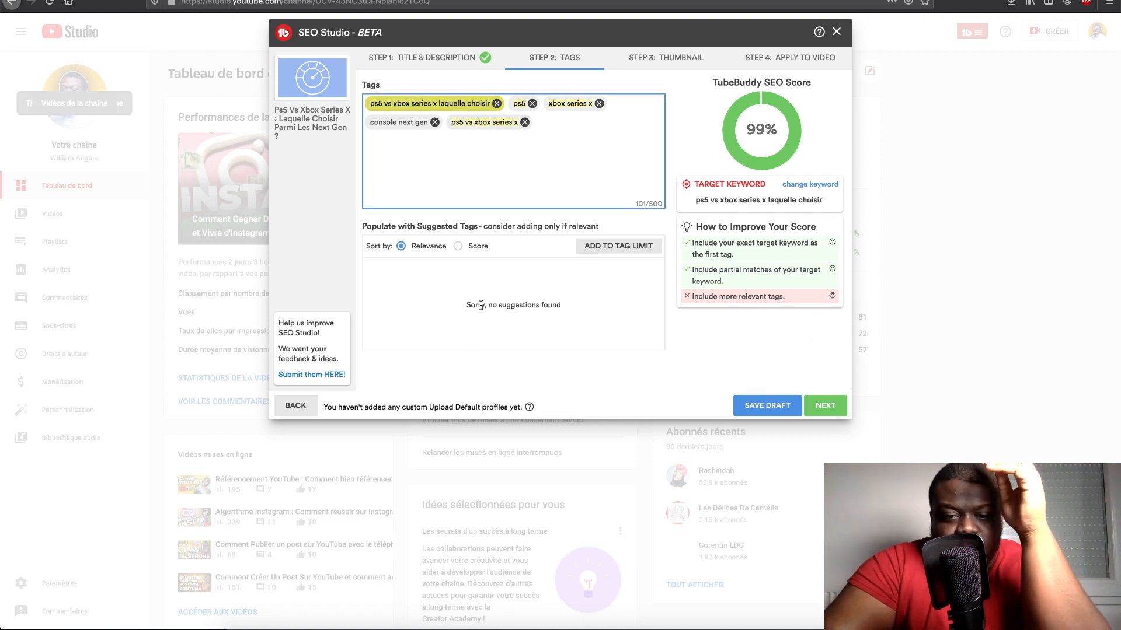
drag(475, 305, 547, 305)
click(557, 169)
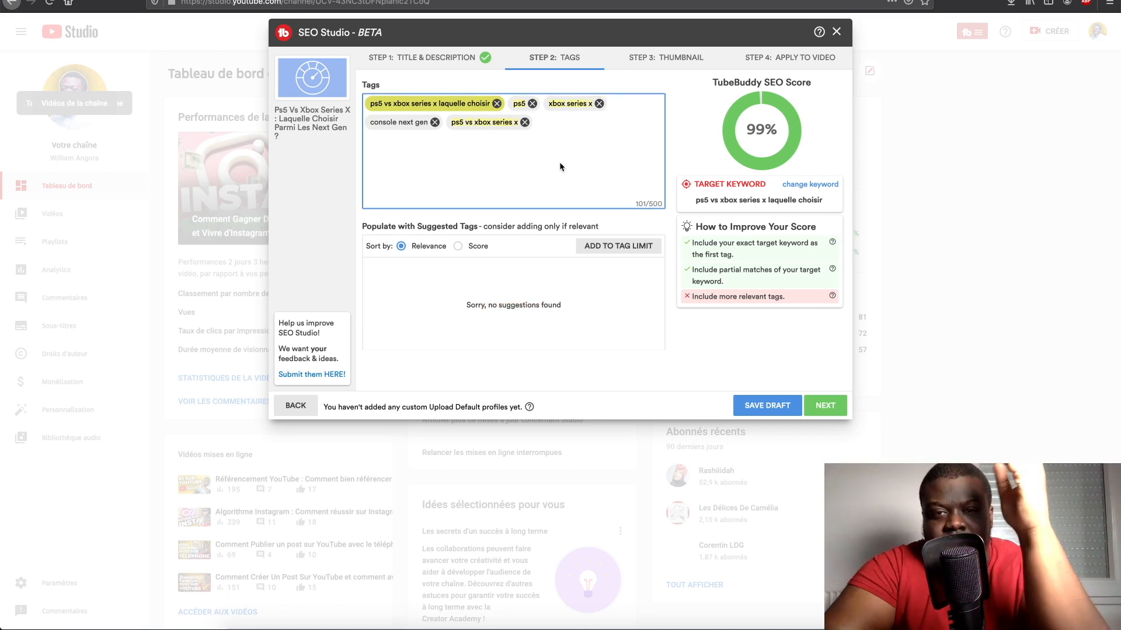
text(xbox series, playstation 5, gameplay ps5, gameplay xbox series x)
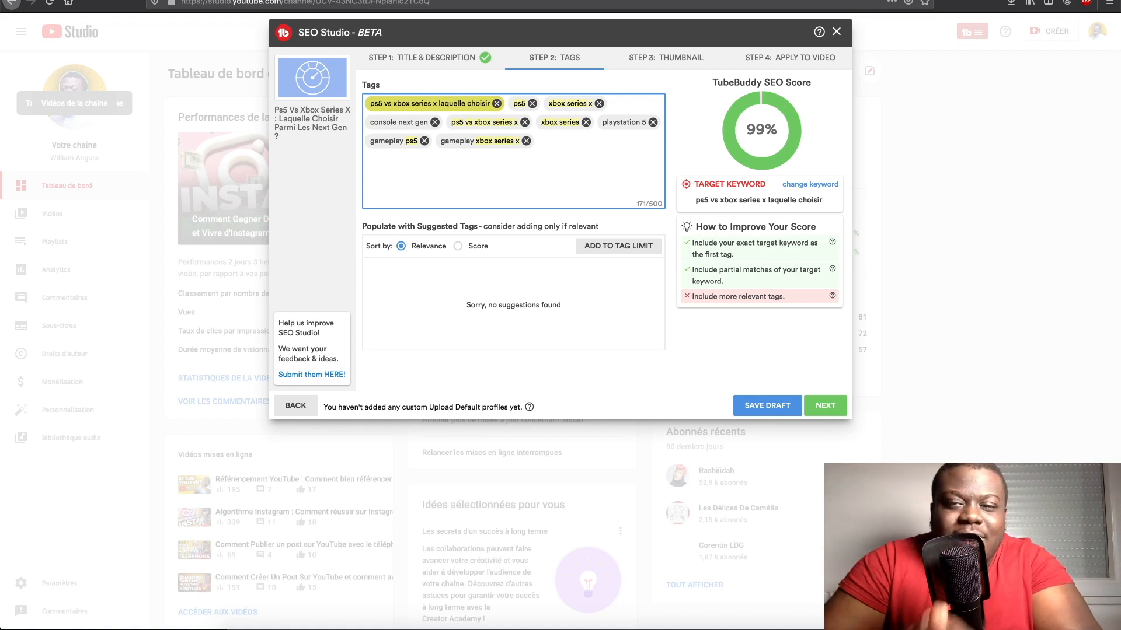
double_click(764, 129)
click(748, 127)
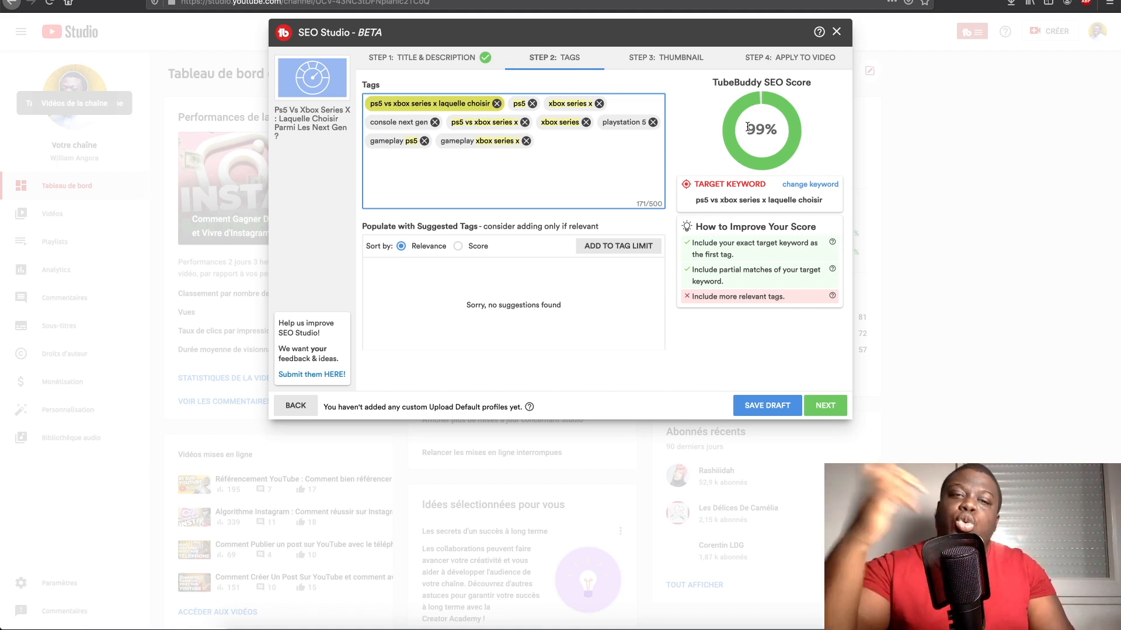
Try splitting a phrase into the single-word tags "comment", "choisir" and "ps5".
text(ment)
key(Return)
text(choisir)
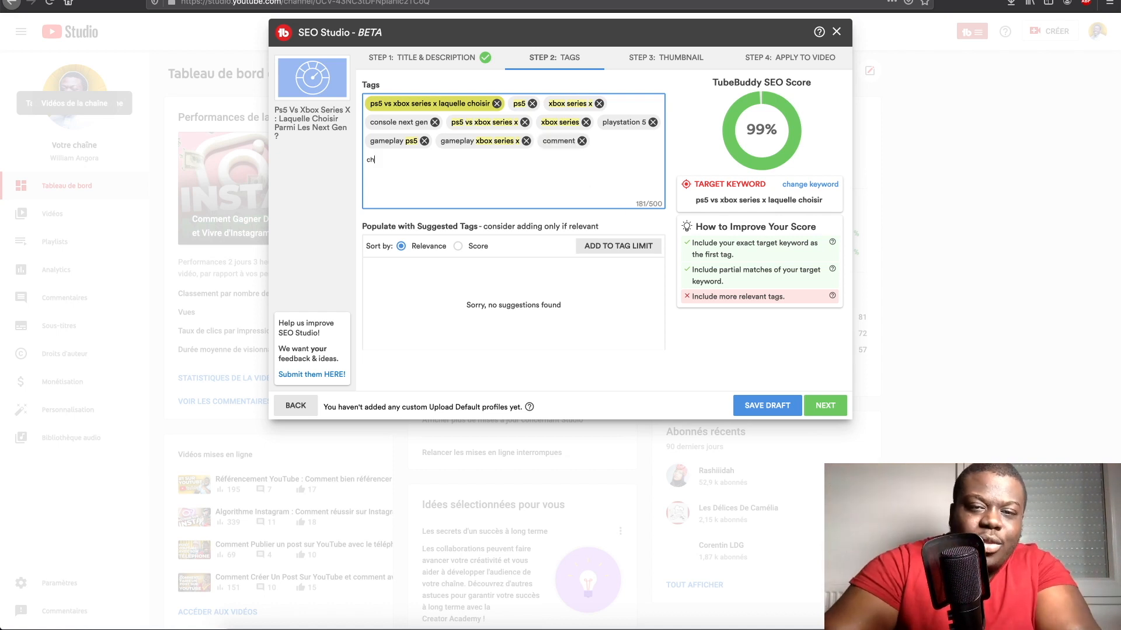
key(Return)
text(ps5)
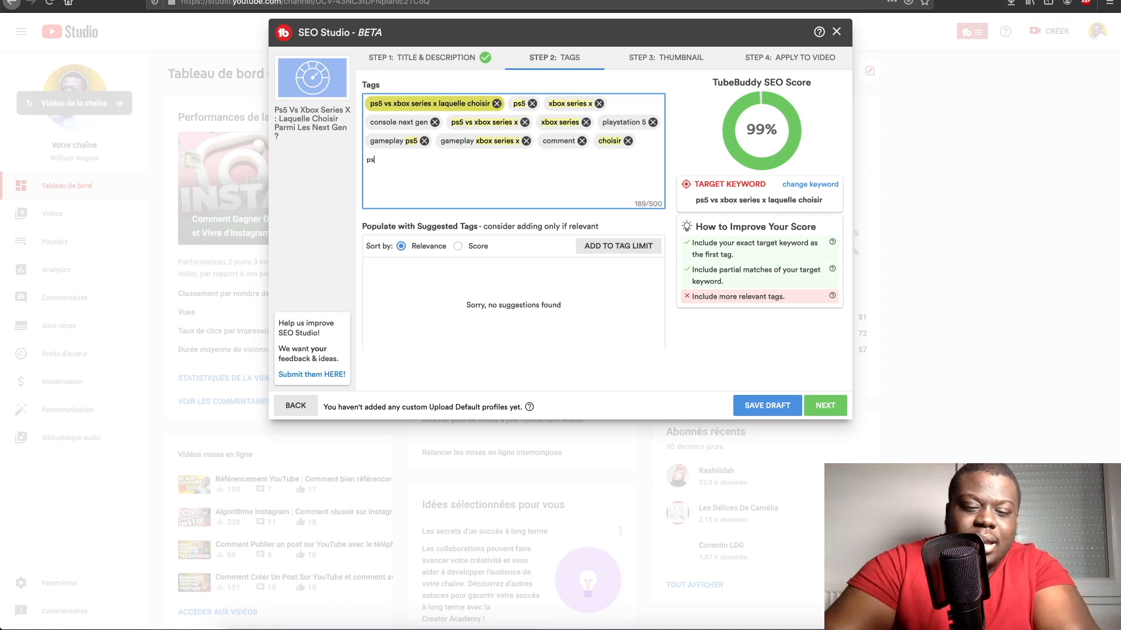
key(Return)
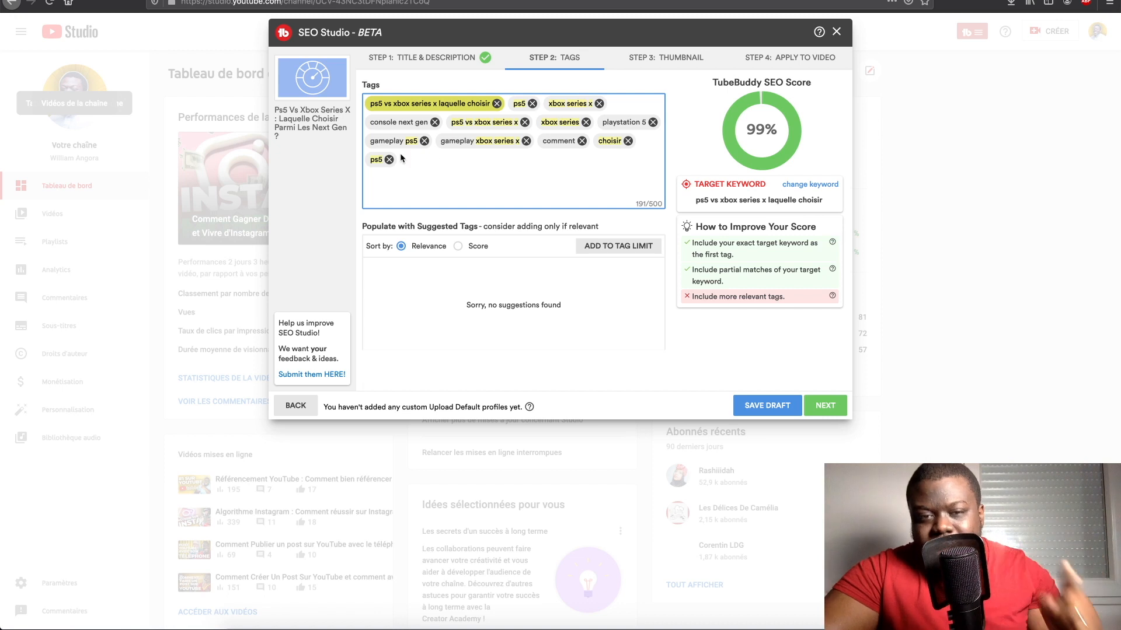
Remove the single-word tags "comment" and "choisir" and the duplicate "ps5" tag from the end of the tag list.
click(373, 161)
click(403, 160)
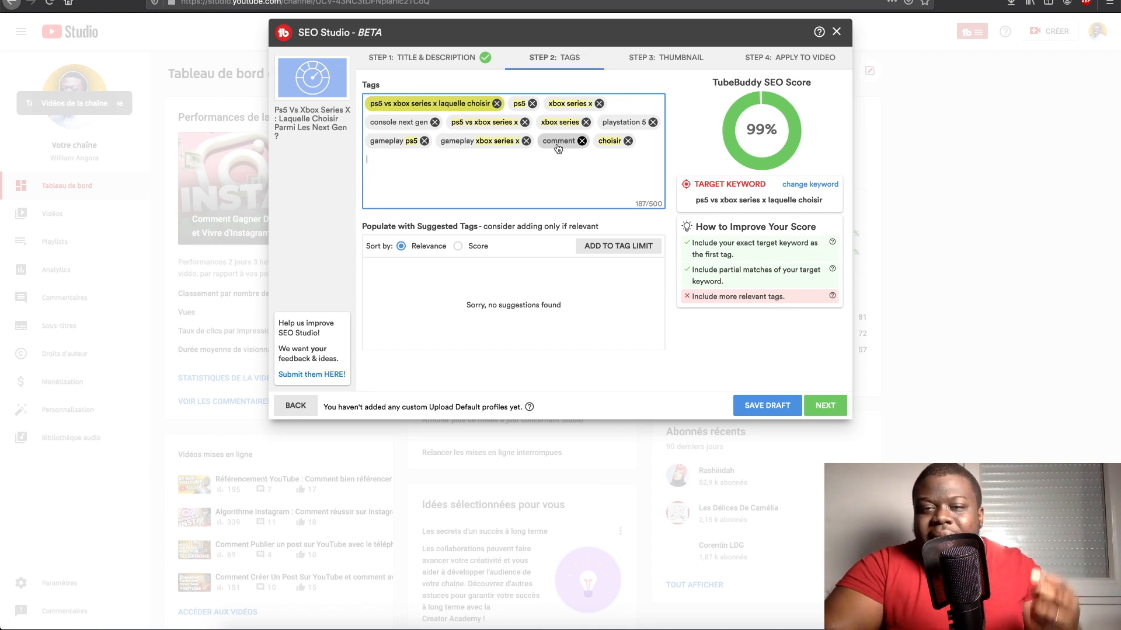
click(581, 140)
click(573, 142)
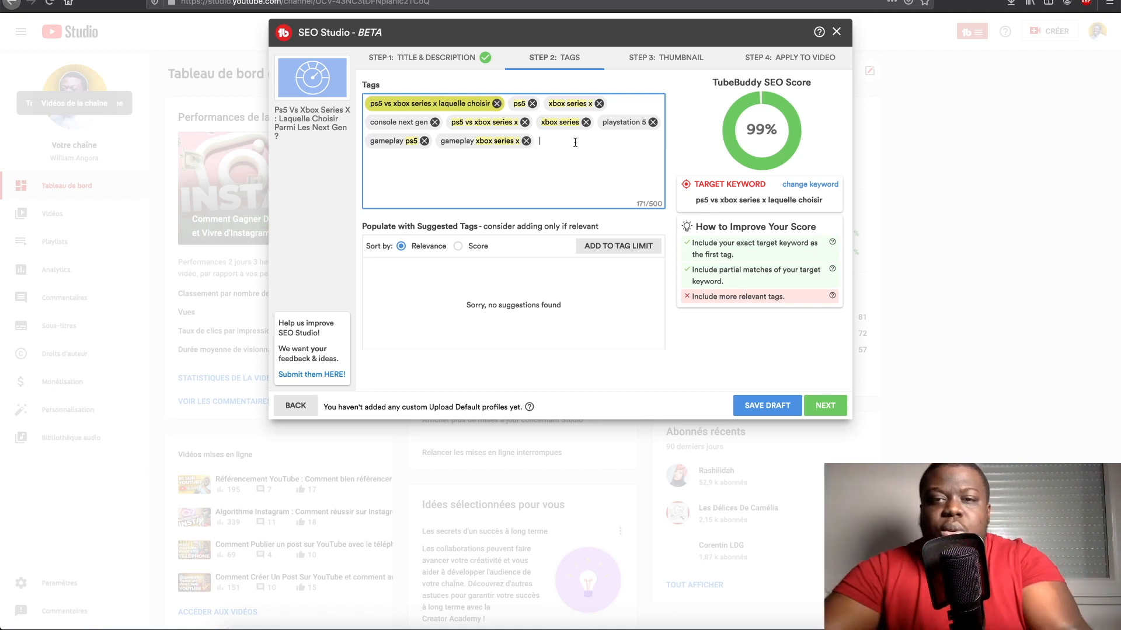
Proceed to the thumbnail stage, preview the image "Capture d'écran 2020-10-21 à 22.30.27" and upload it as the video thumbnail.
click(833, 408)
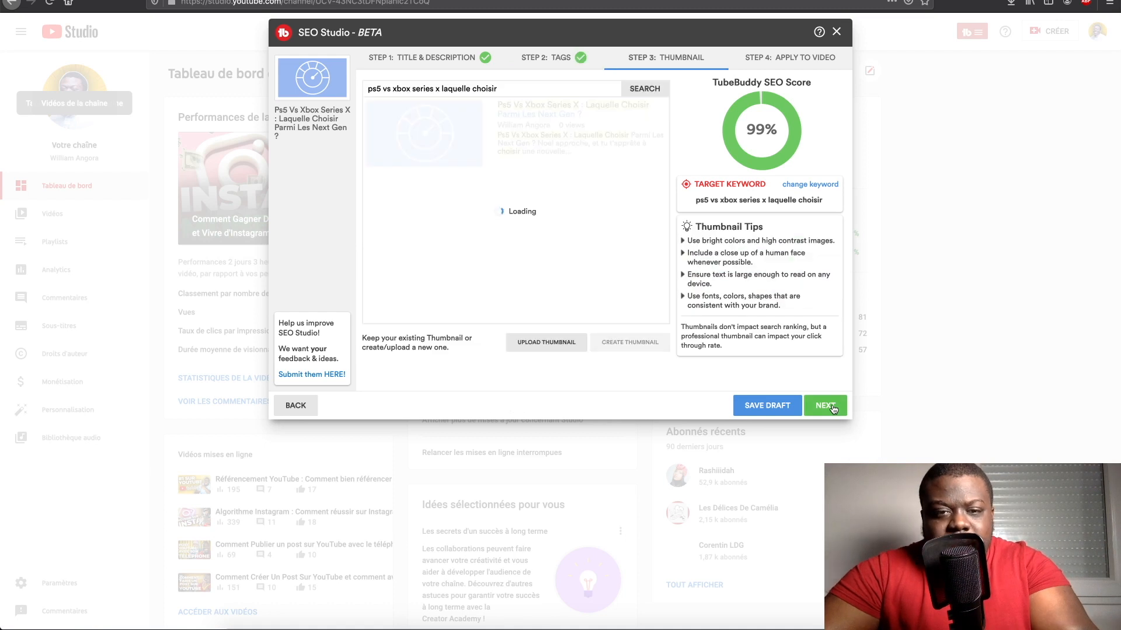
click(555, 349)
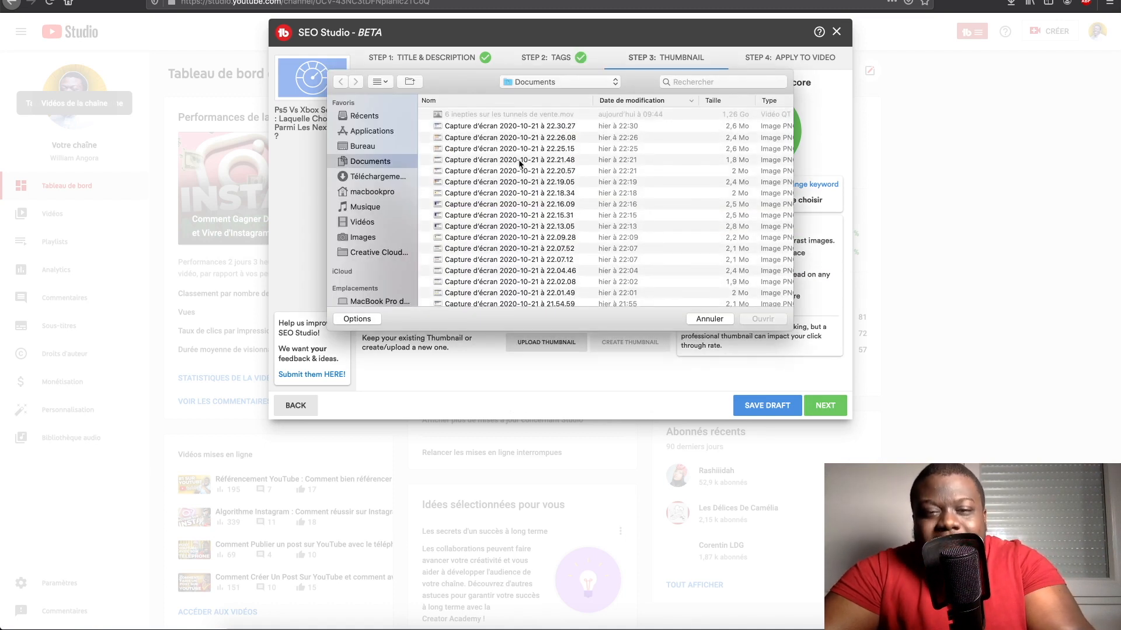
click(477, 127)
click(477, 134)
key(space)
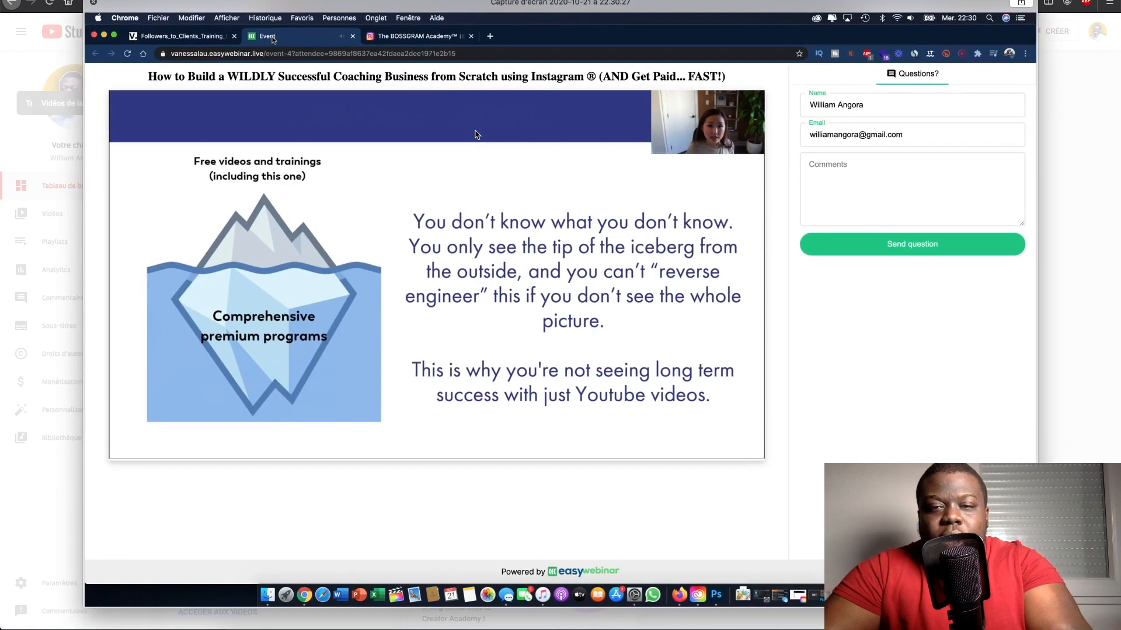
key(space)
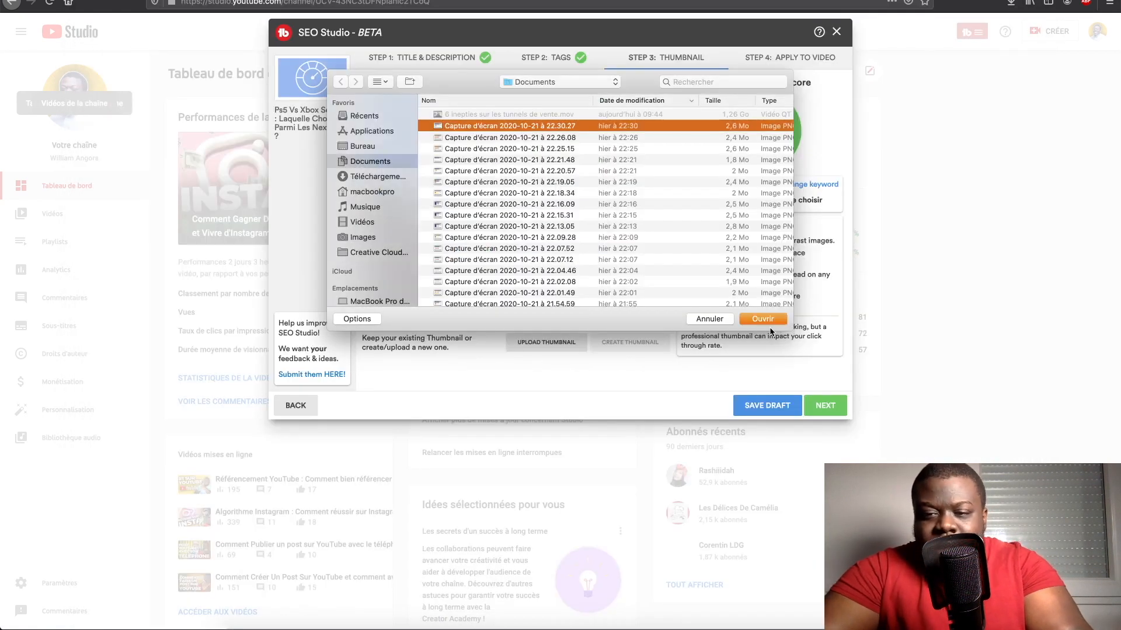
click(768, 321)
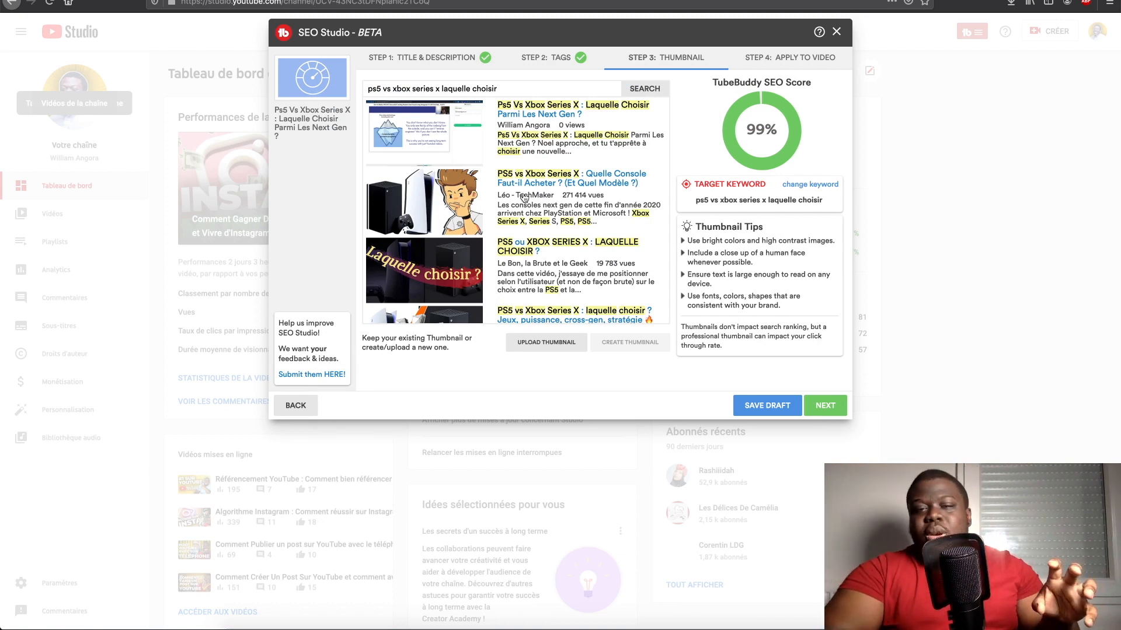
Compare the uploaded thumbnail with those of competing videos in the results for "ps5 vs xbox series x laquelle choisir".
scroll(523, 198, down, 4)
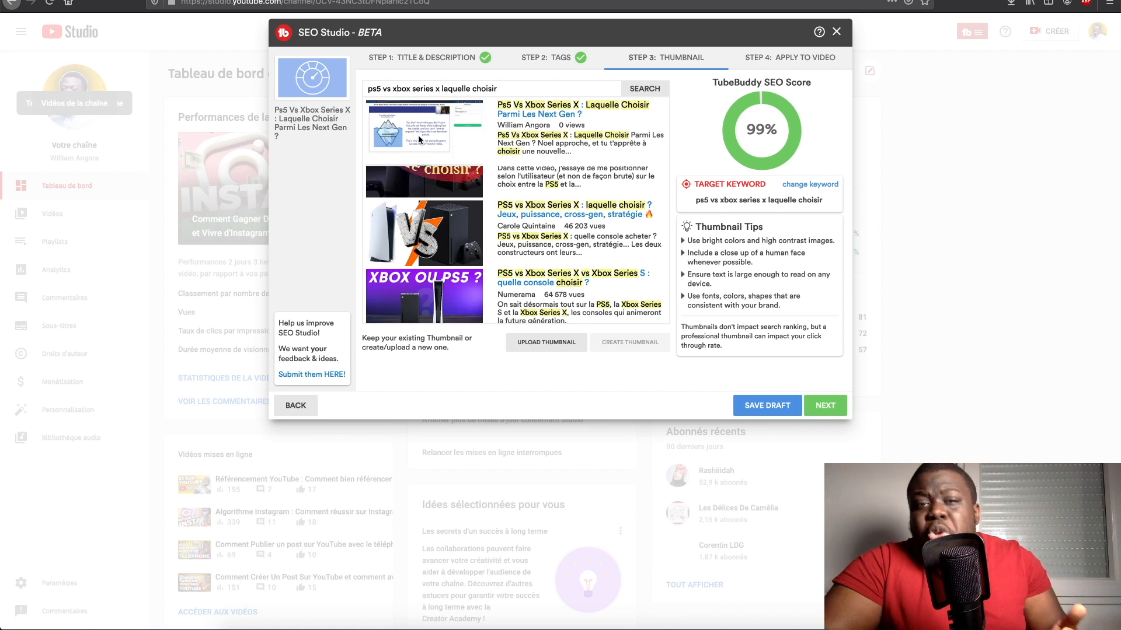
scroll(419, 140, up, 4)
scroll(419, 140, down, 1)
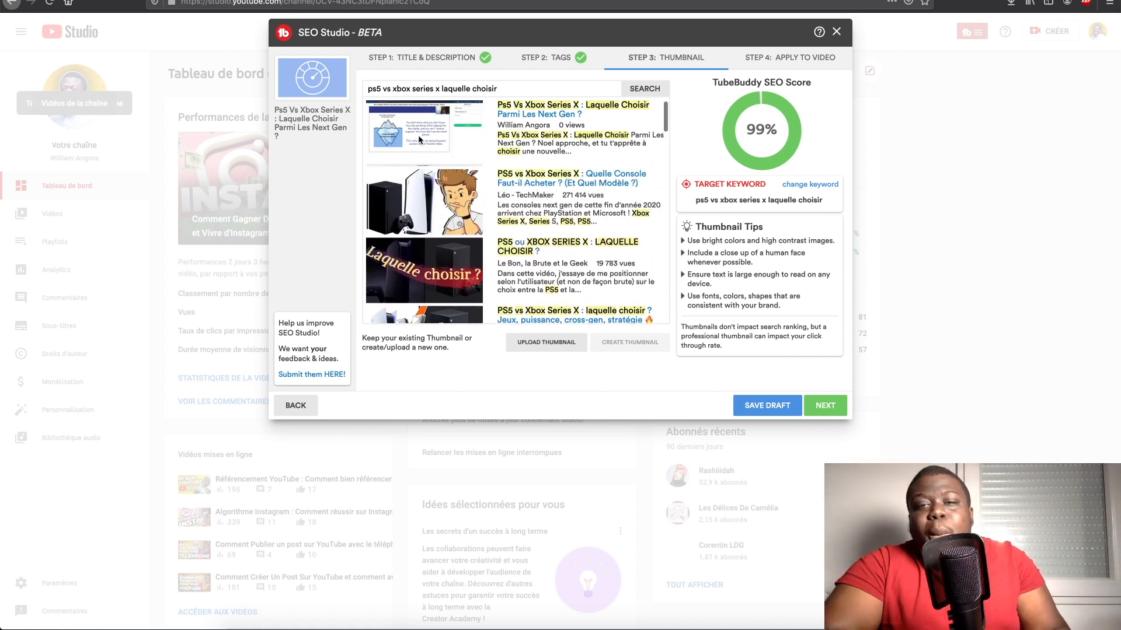
scroll(439, 213, up, 1)
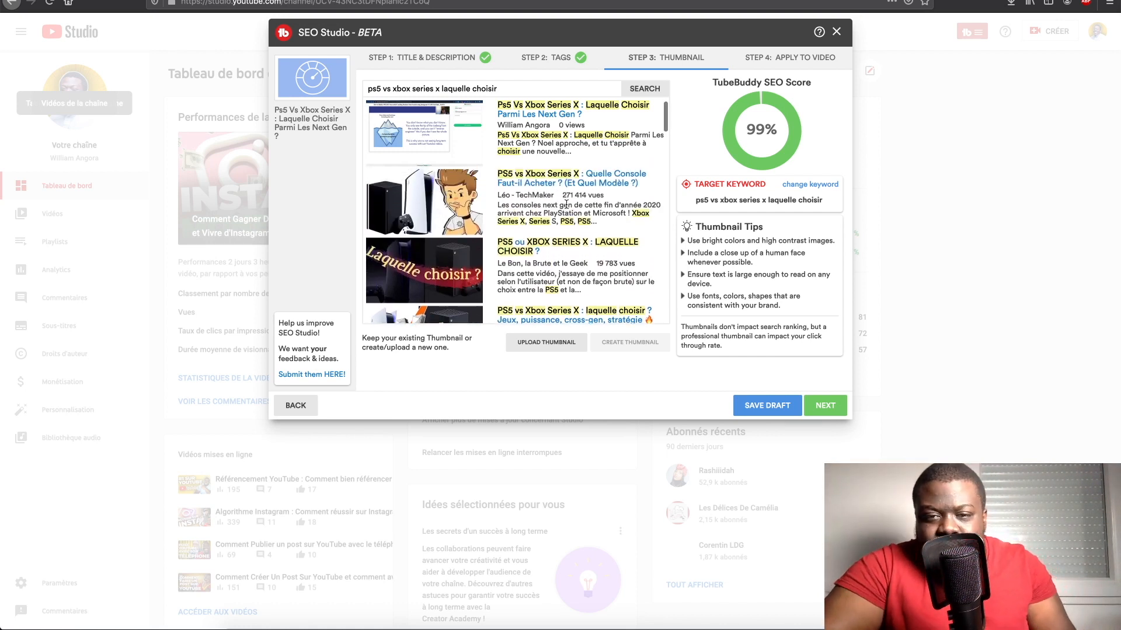
scroll(460, 221, down, 3)
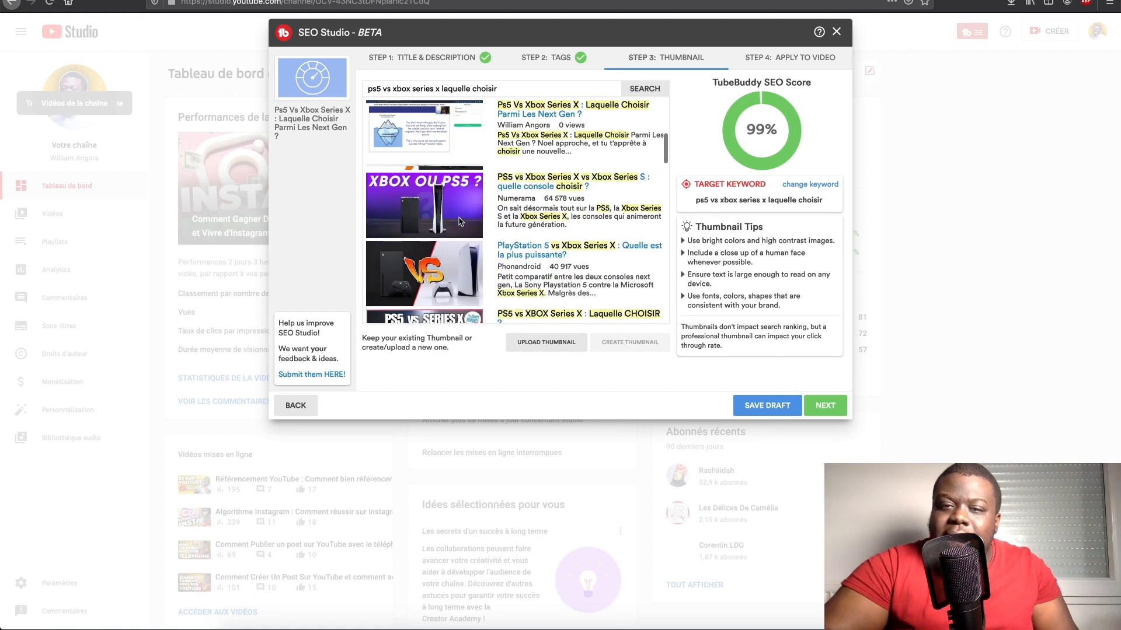
scroll(420, 204, down, 1)
scroll(432, 206, up, 2)
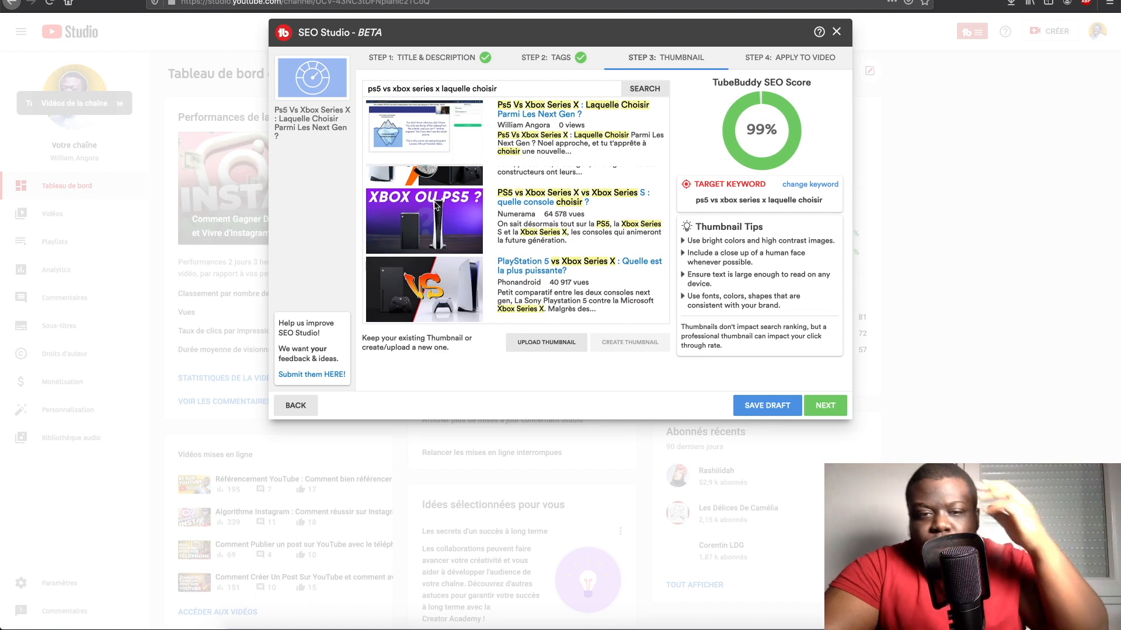
scroll(436, 205, down, 2)
scroll(438, 255, down, 9)
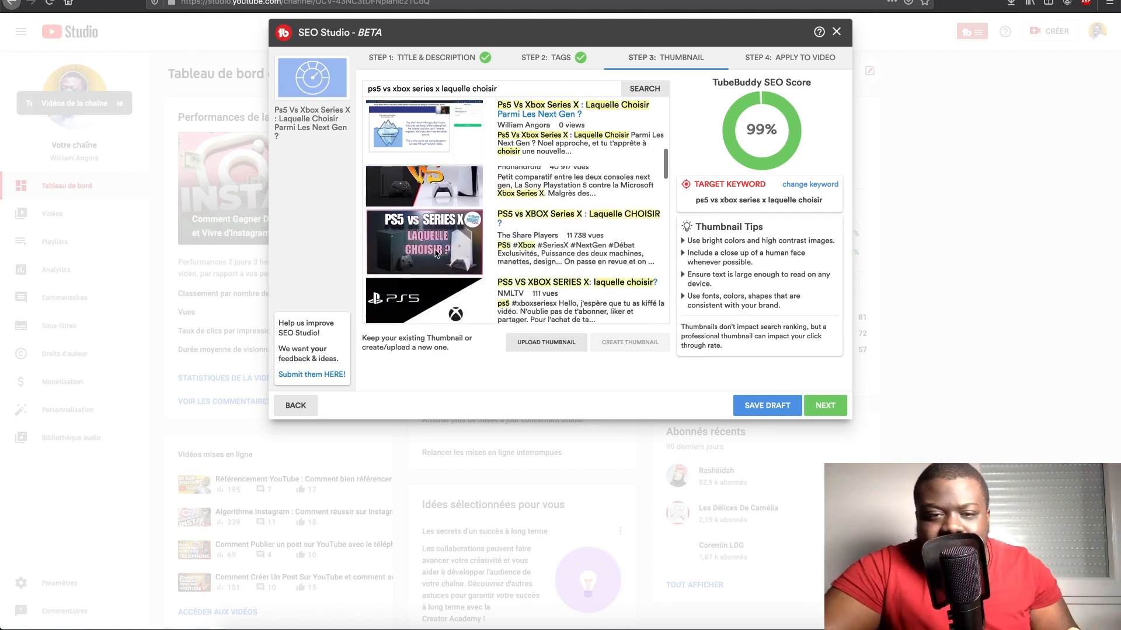
scroll(436, 254, down, 1)
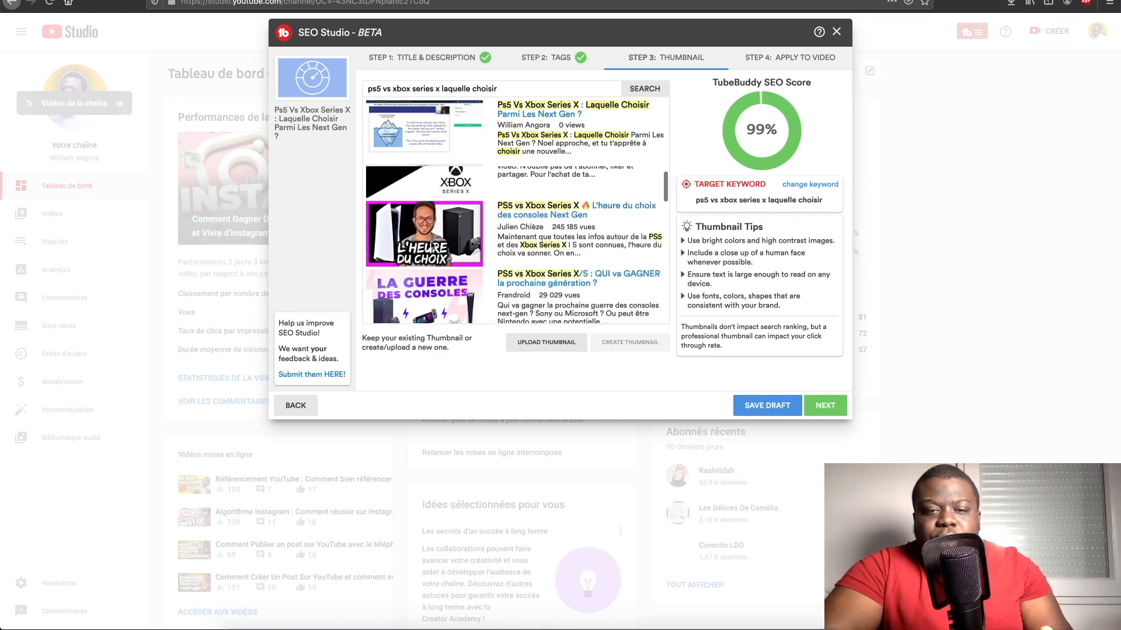
scroll(446, 233, down, 1)
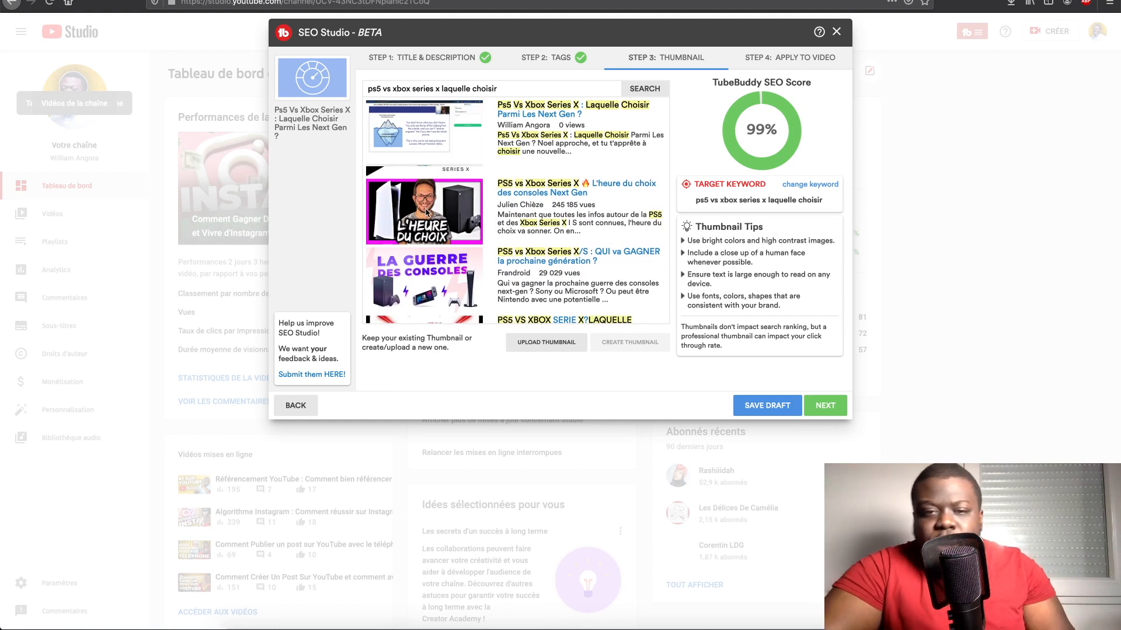
scroll(427, 212, down, 4)
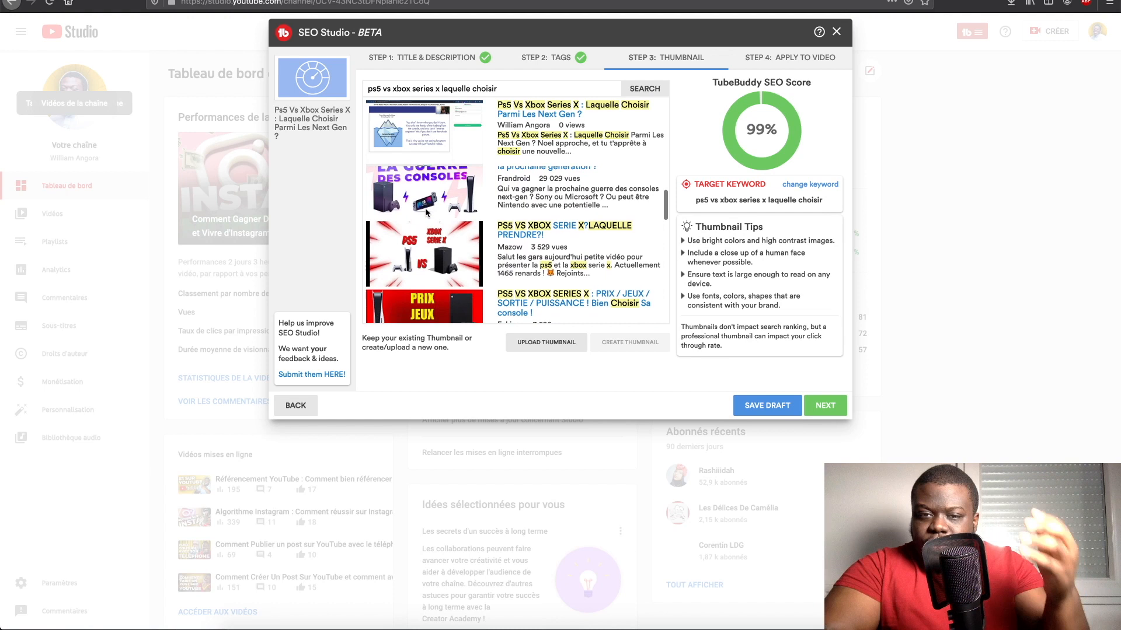
scroll(427, 212, down, 5)
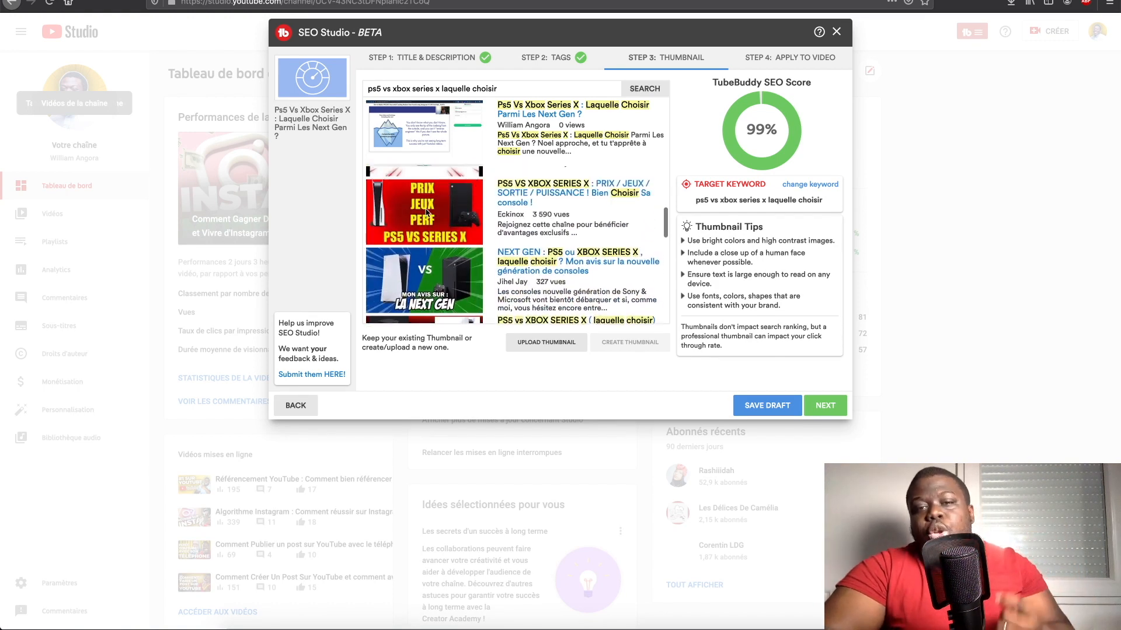
scroll(427, 212, down, 2)
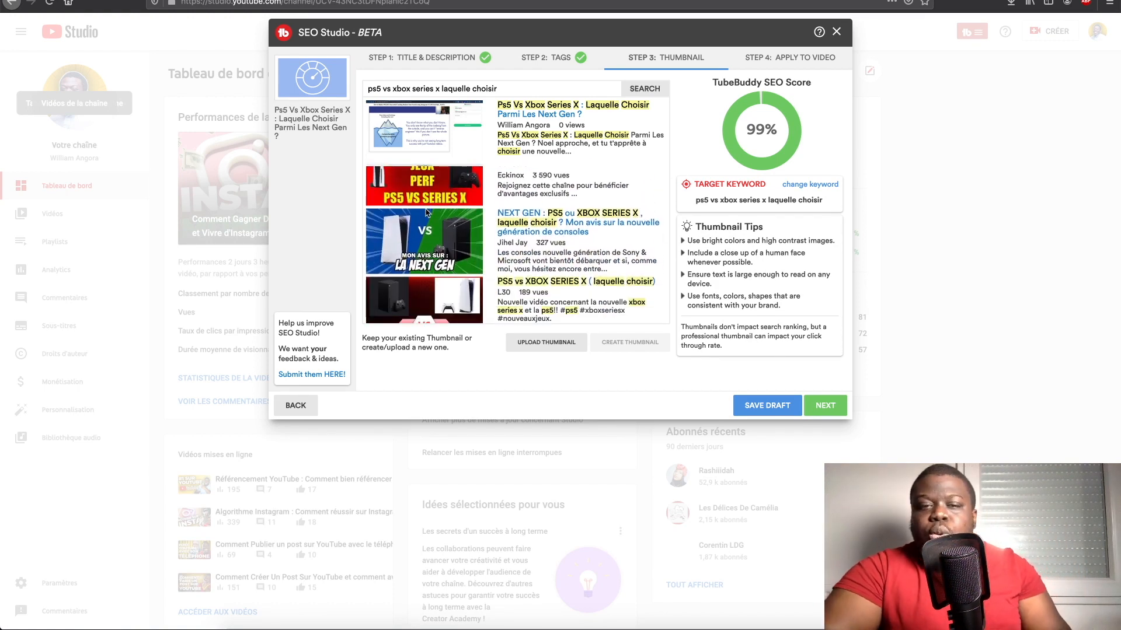
scroll(437, 240, down, 3)
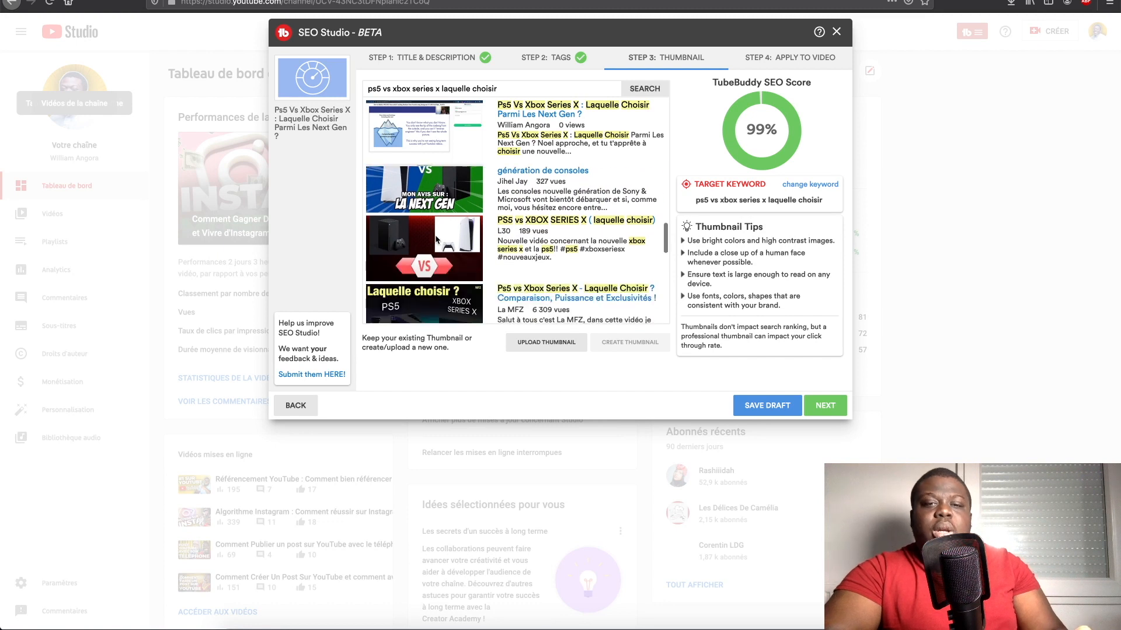
scroll(440, 257, down, 3)
scroll(440, 257, down, 4)
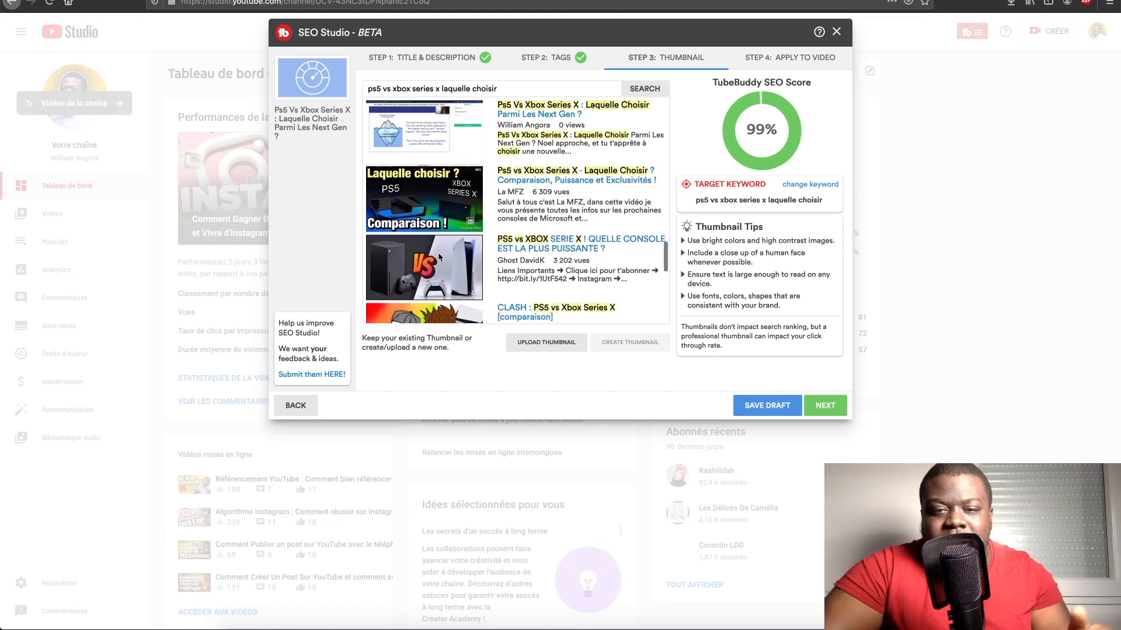
scroll(440, 257, up, 6)
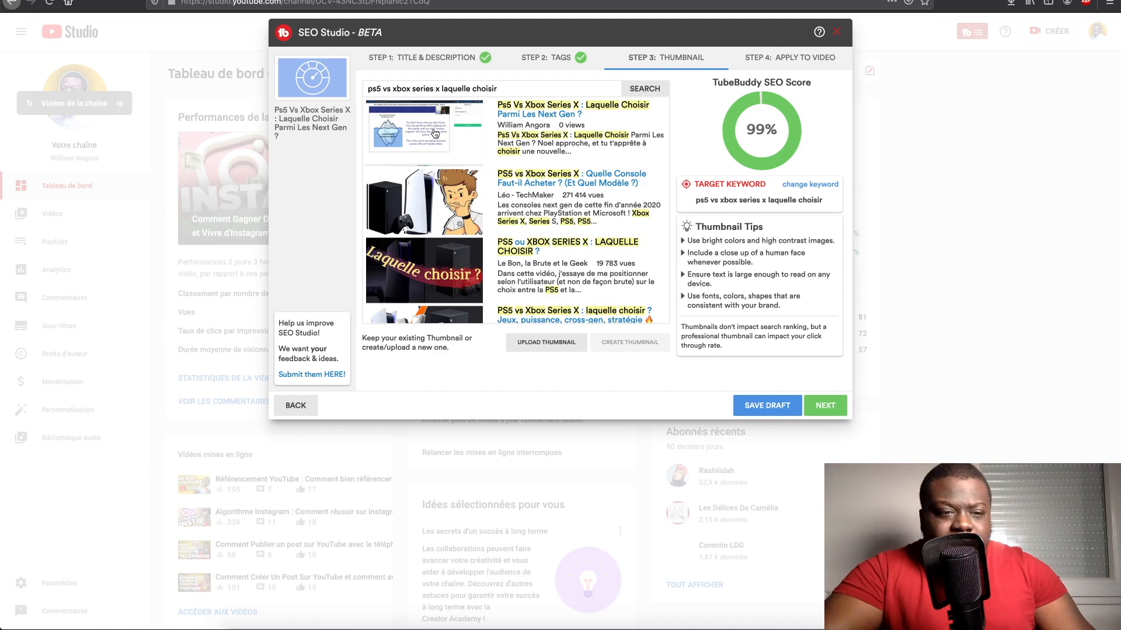
Leave SEO Studio and open the channel's video list.
click(55, 220)
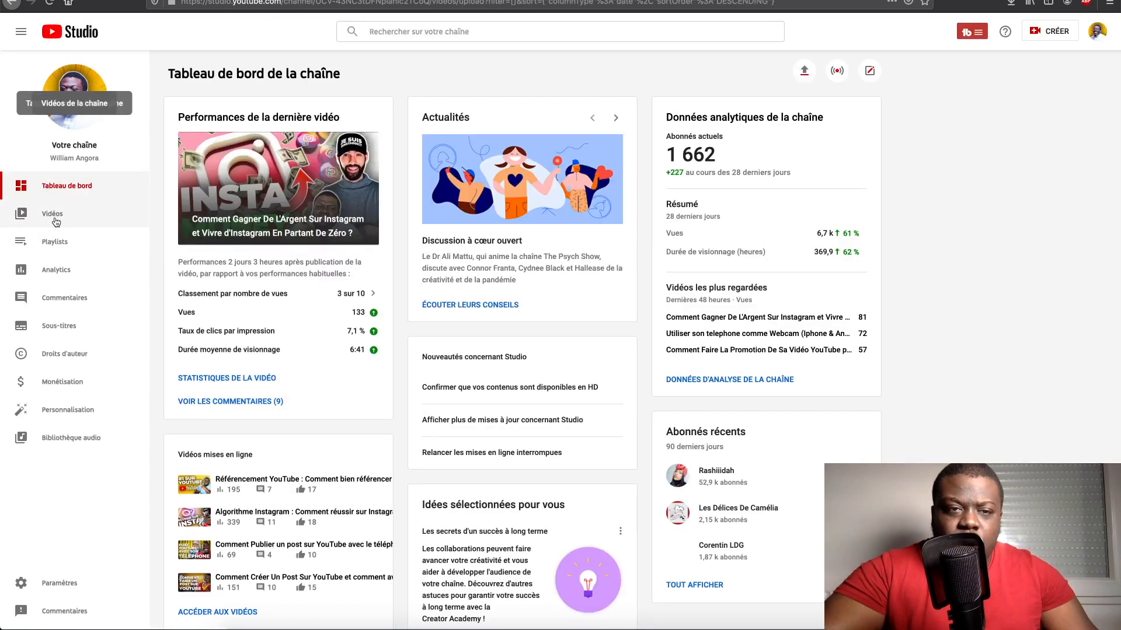
Open the details of the scheduled 27 oct. 2020 première video and place the cursor in its tags field.
scroll(286, 264, down, 1)
scroll(287, 264, up, 1)
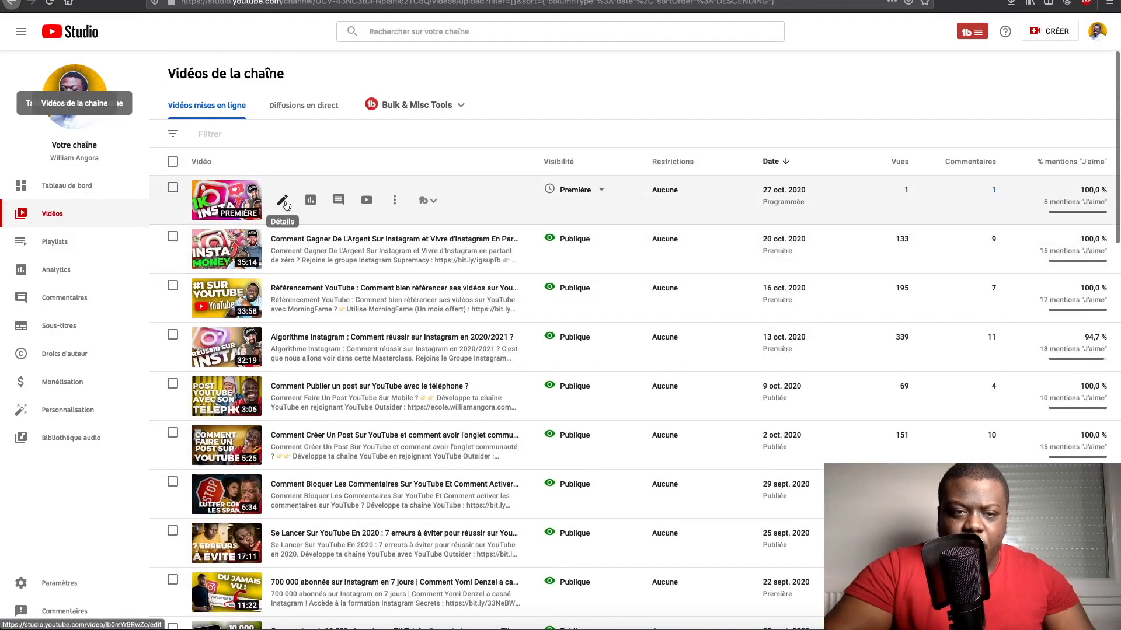
click(283, 201)
scroll(397, 259, down, 6)
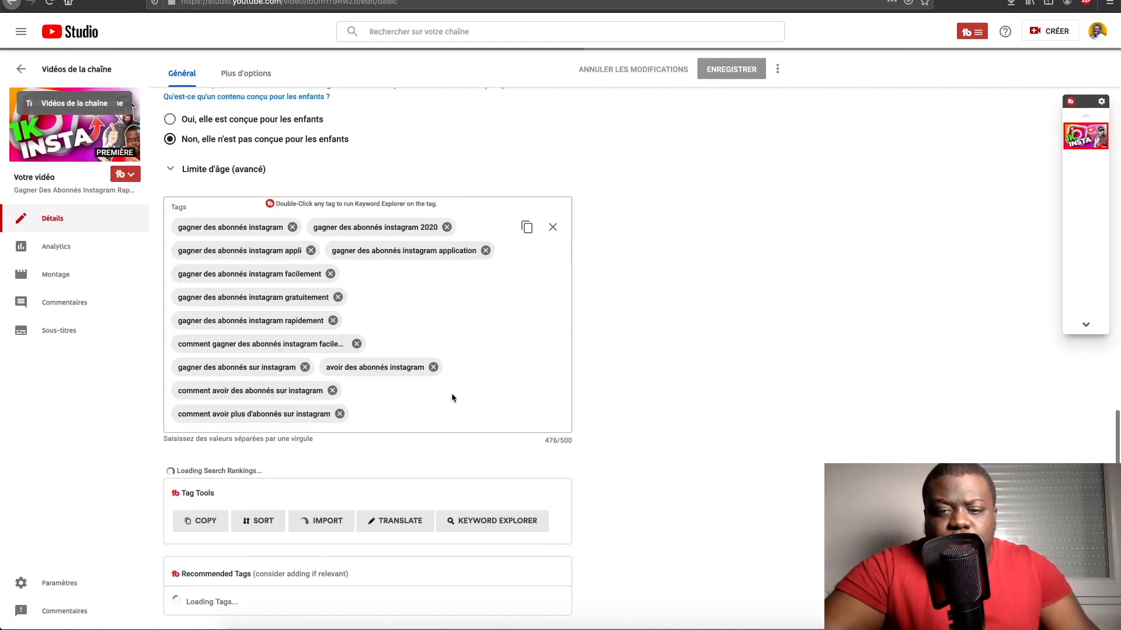
click(386, 418)
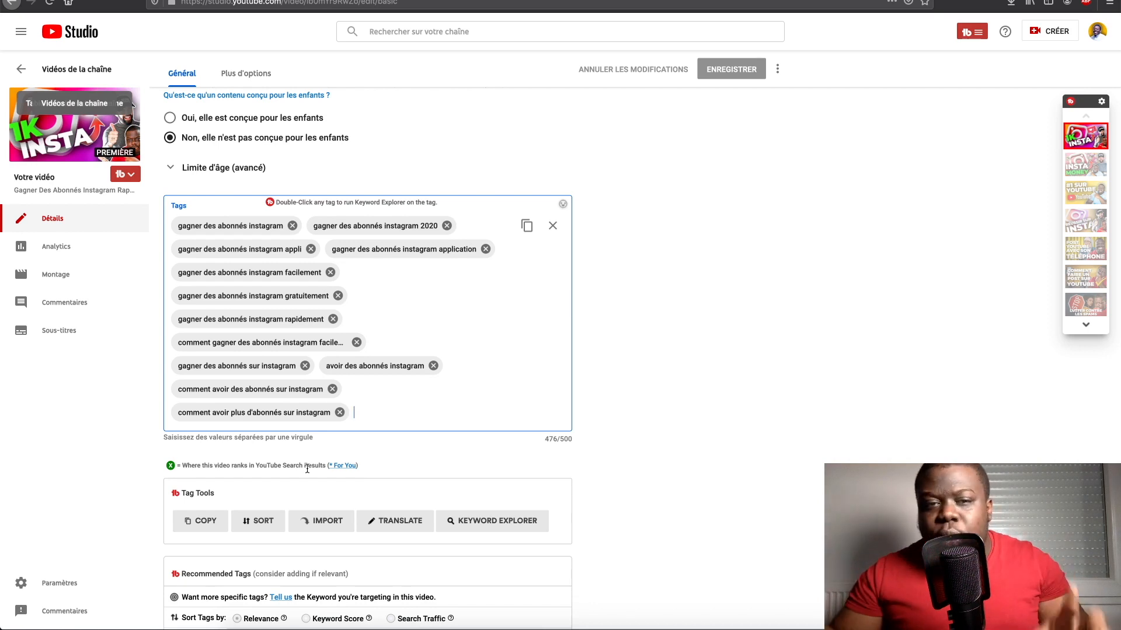
Examine TubeBuddy's recommended tags for the video in their relevance order.
scroll(295, 487, down, 3)
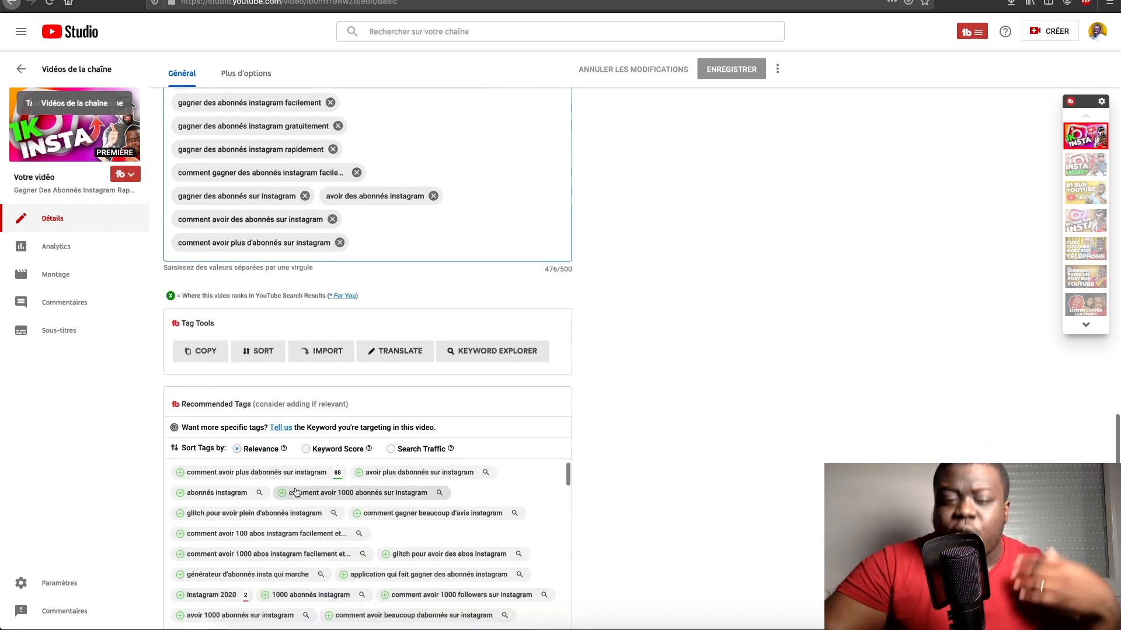
scroll(556, 438, down, 2)
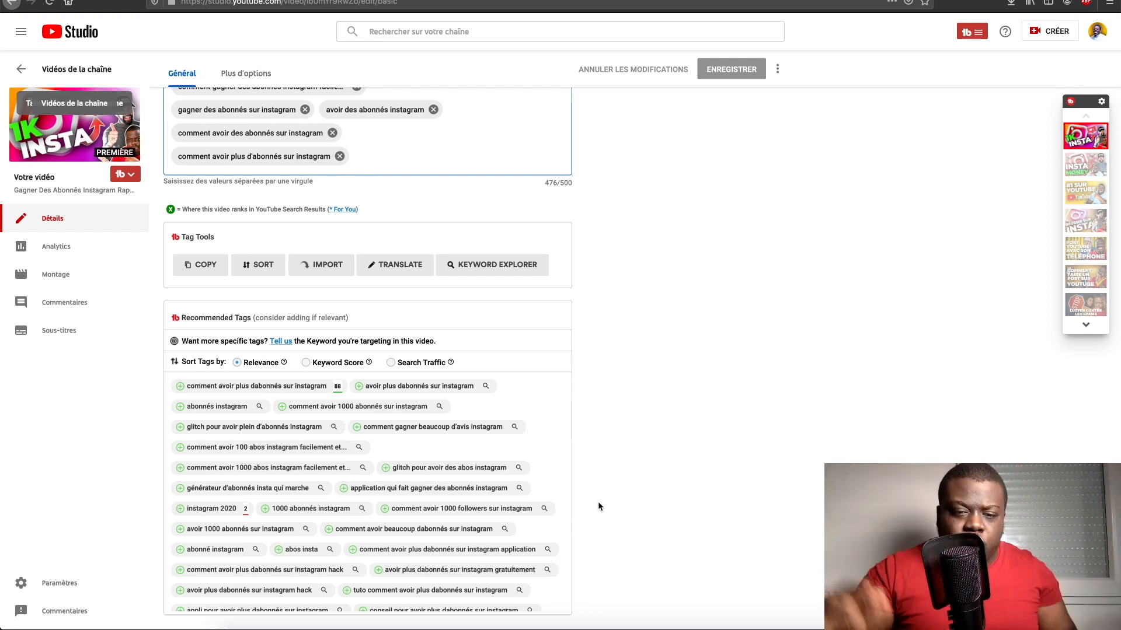
scroll(465, 383, up, 2)
scroll(465, 382, down, 2)
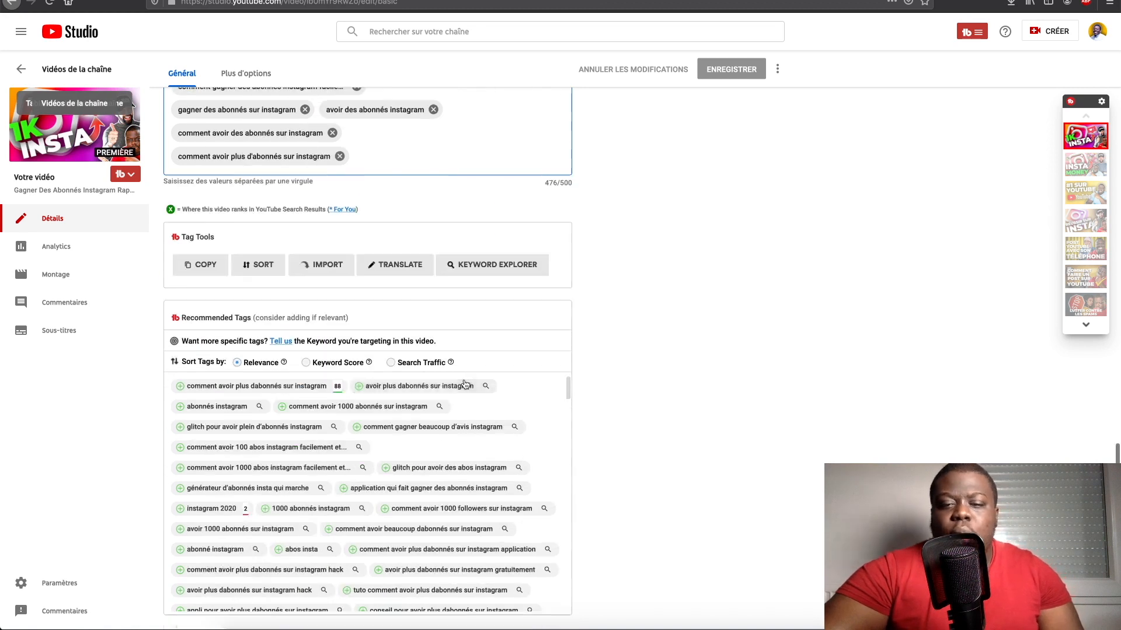
scroll(451, 448, down, 10)
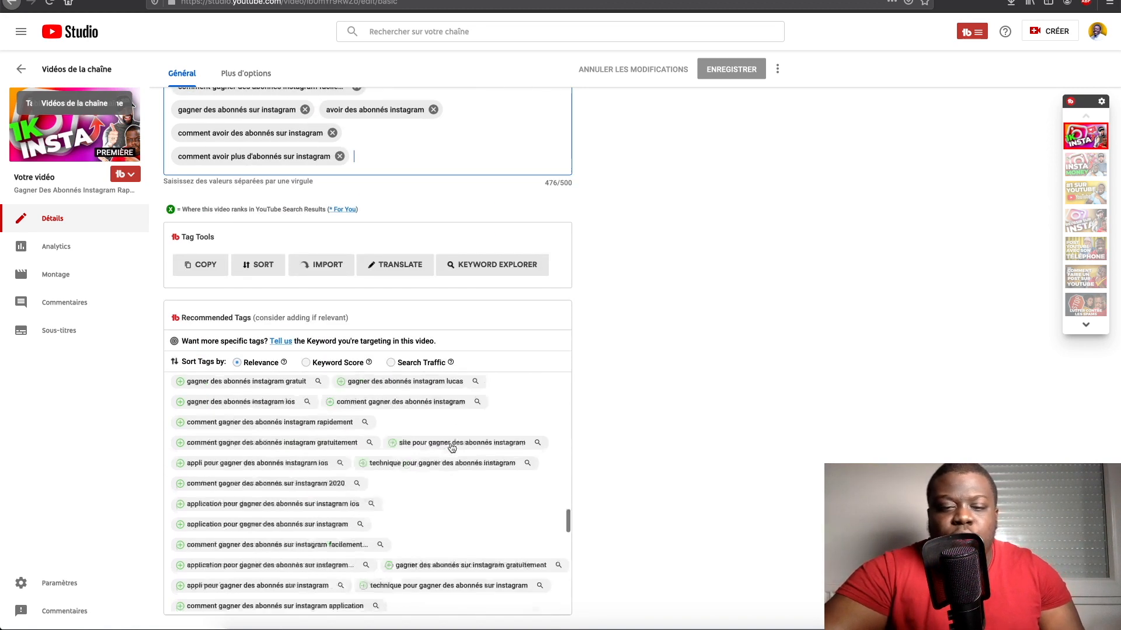
scroll(450, 442, up, 15)
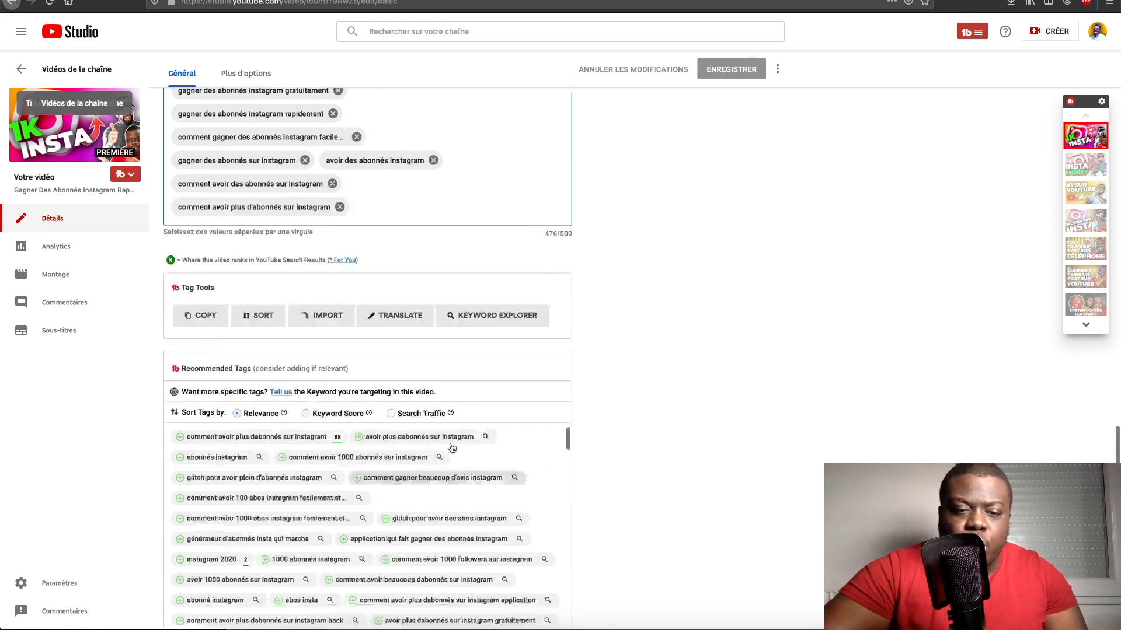
scroll(706, 363, down, 8)
scroll(706, 367, down, 3)
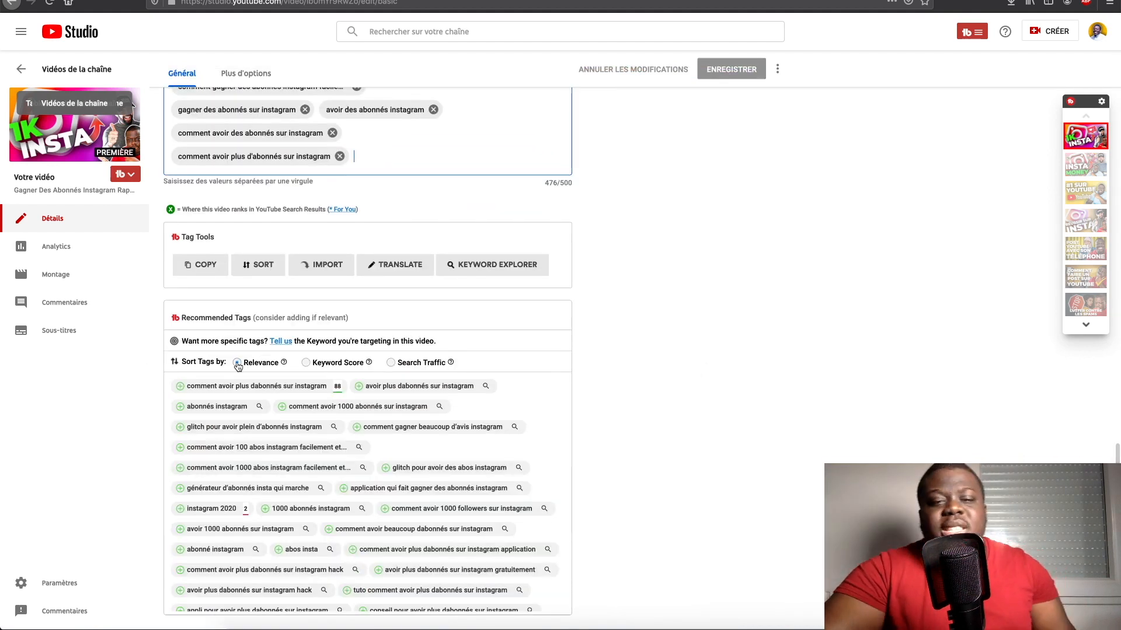
Compare the recommended tags sorted by Keyword Score and by Relevance, and review the video's current tags, description and title.
click(305, 364)
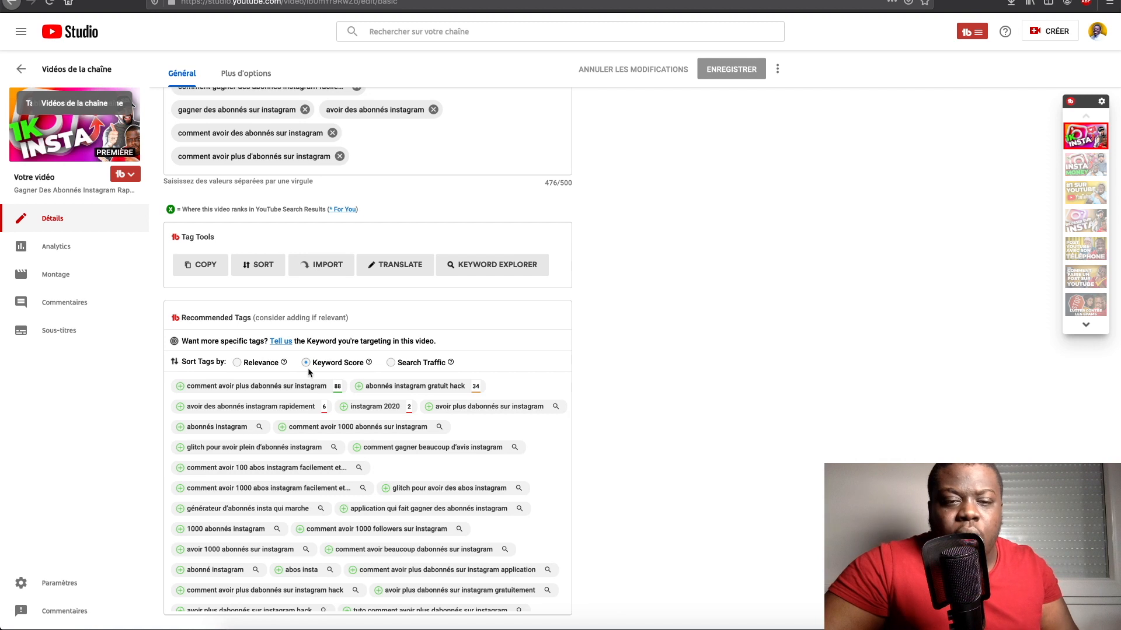
click(237, 363)
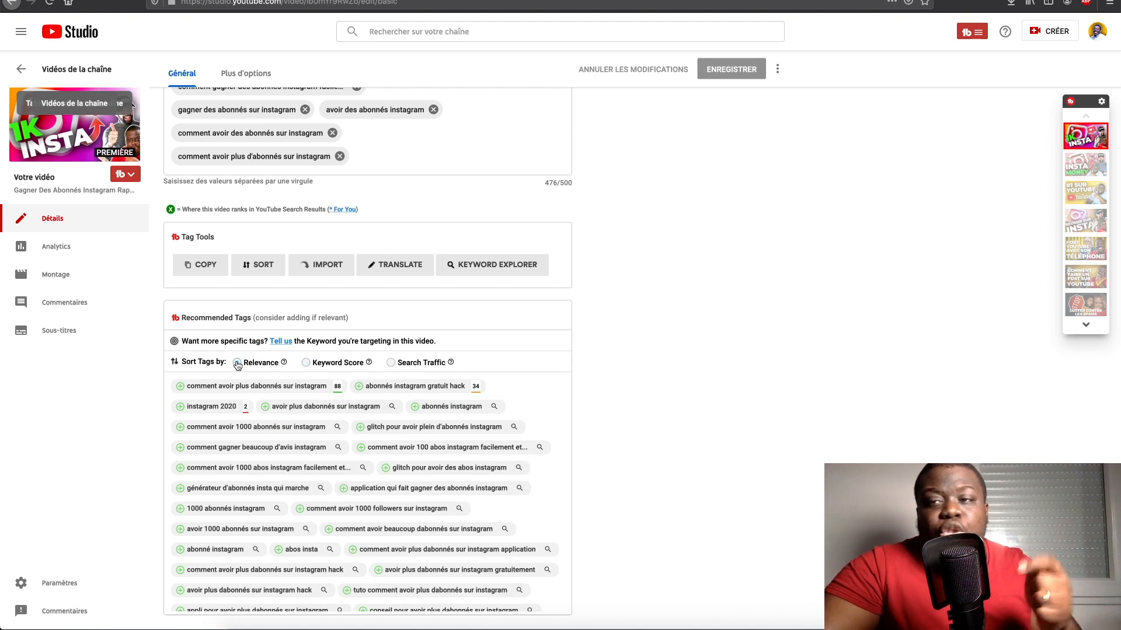
scroll(237, 363, up, 5)
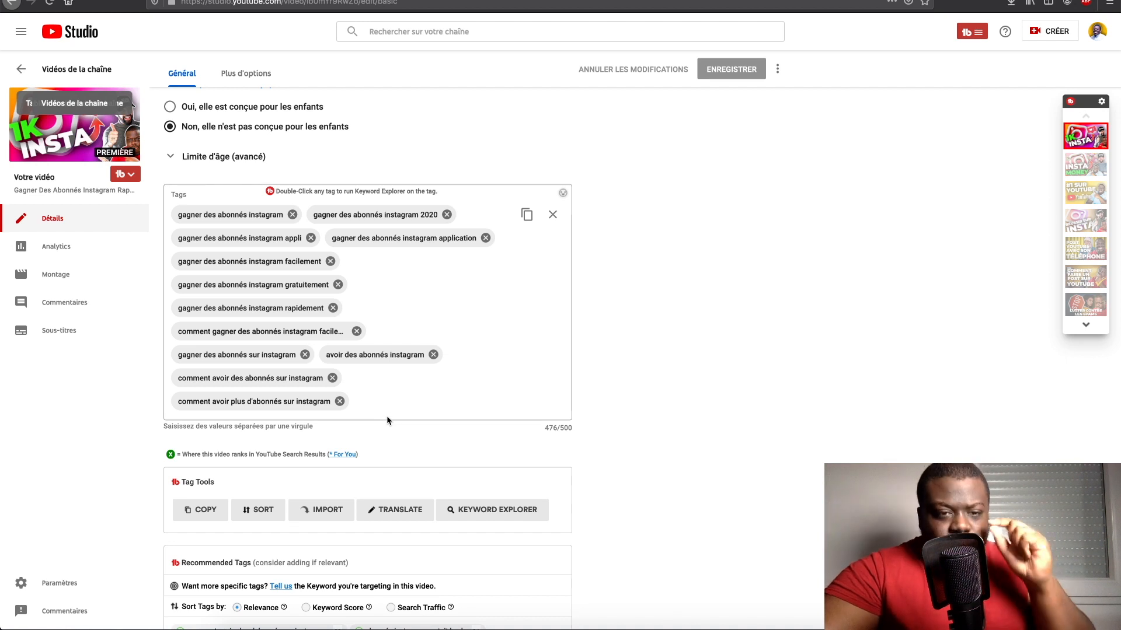
scroll(388, 367, up, 15)
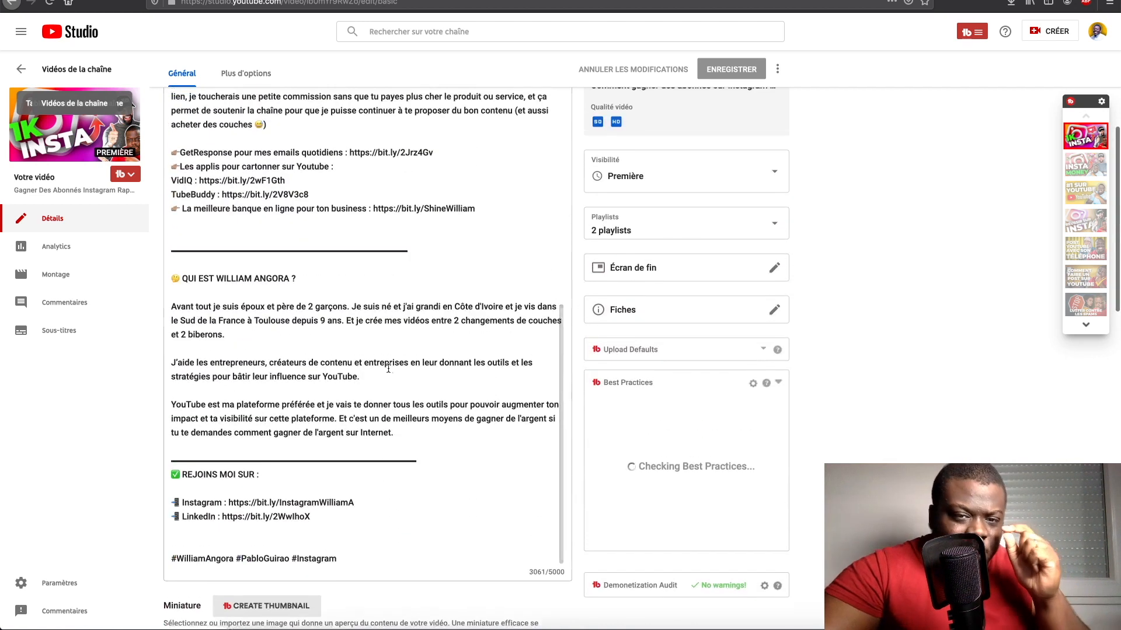
scroll(388, 369, up, 10)
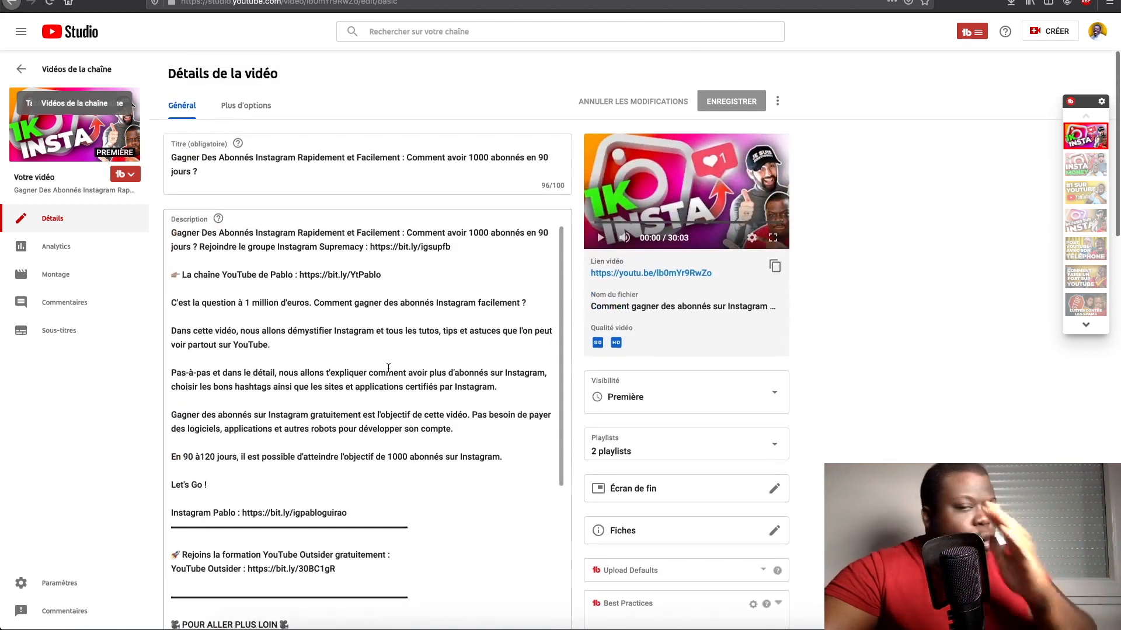